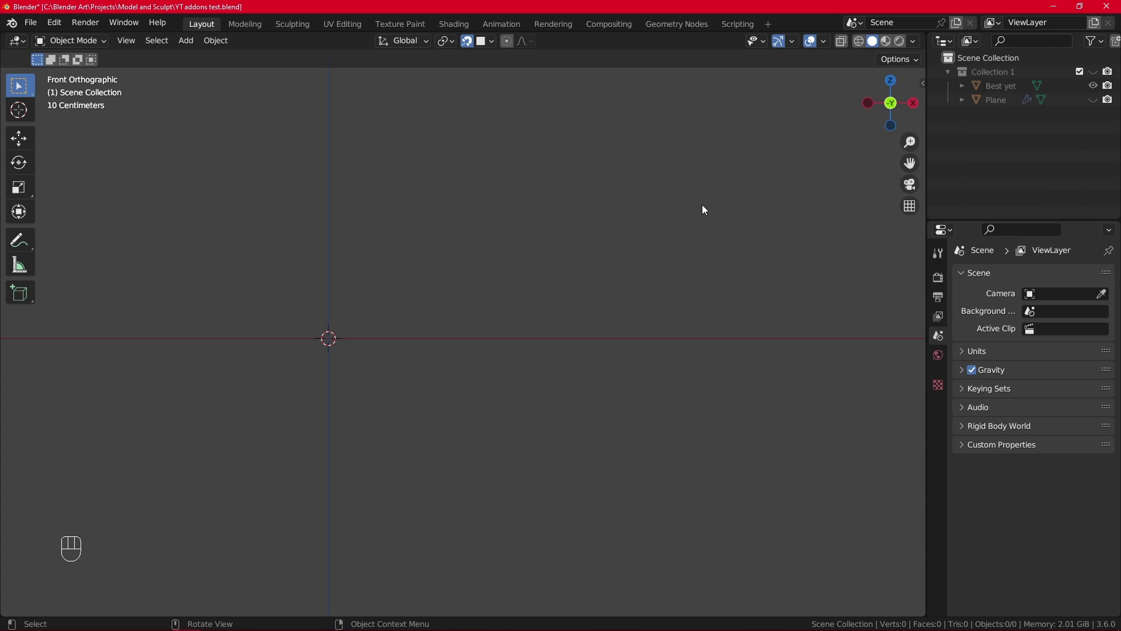
- In Preferences > Add-ons, enable then disable A.N.T.Landscape, and close the window
click(58, 23)
click(99, 217)
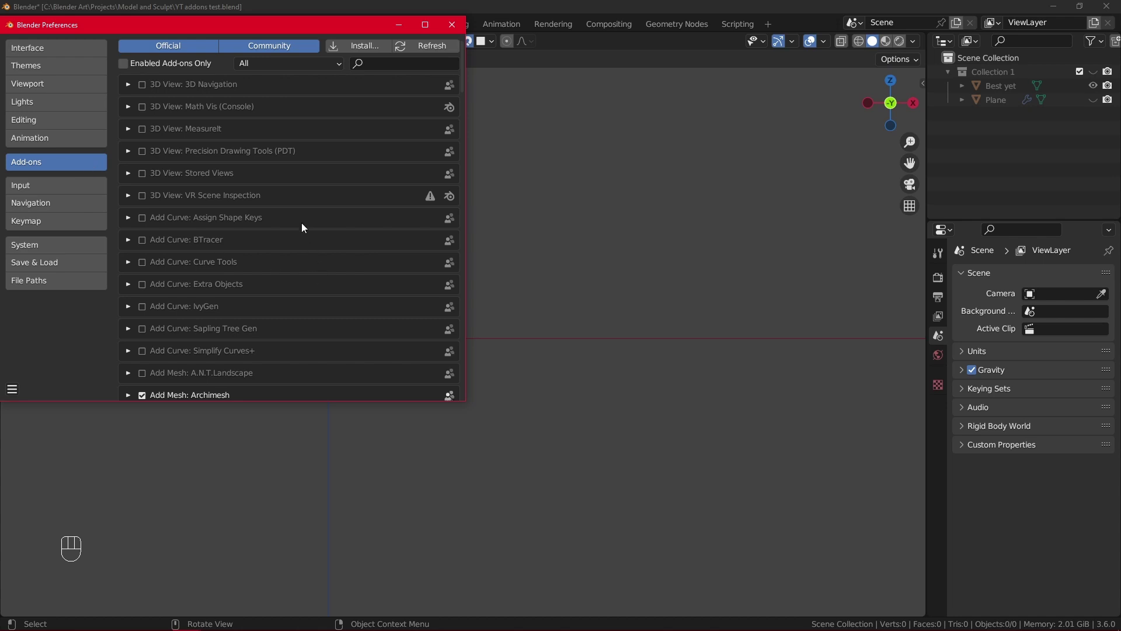
scroll(327, 198, down, 4)
click(142, 280)
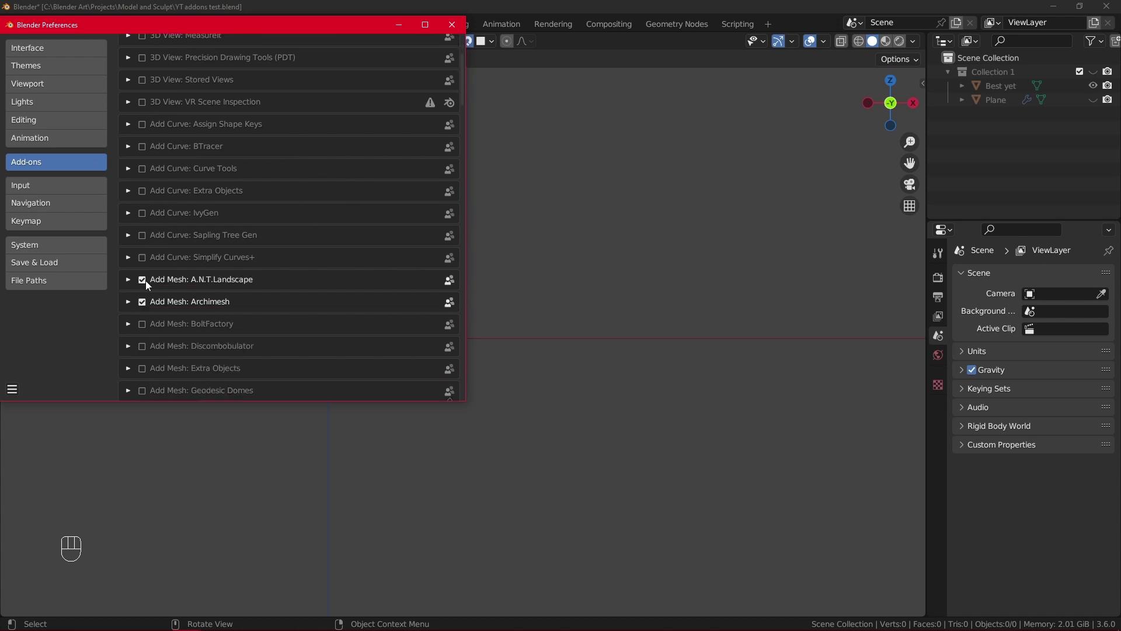
click(143, 279)
scroll(233, 276, up, 4)
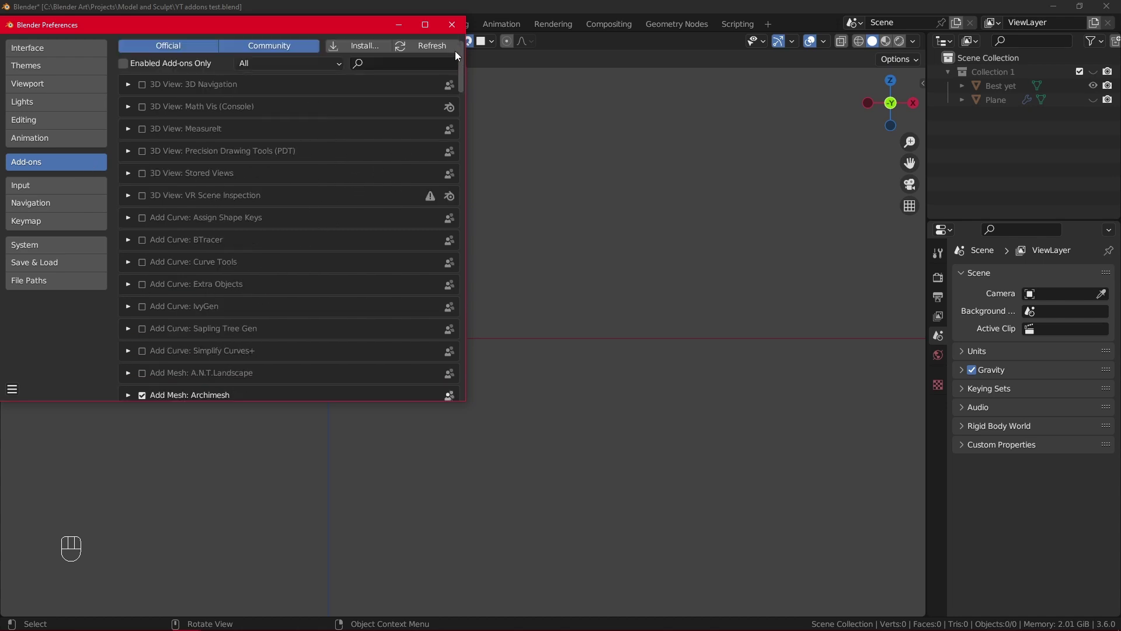
click(453, 24)
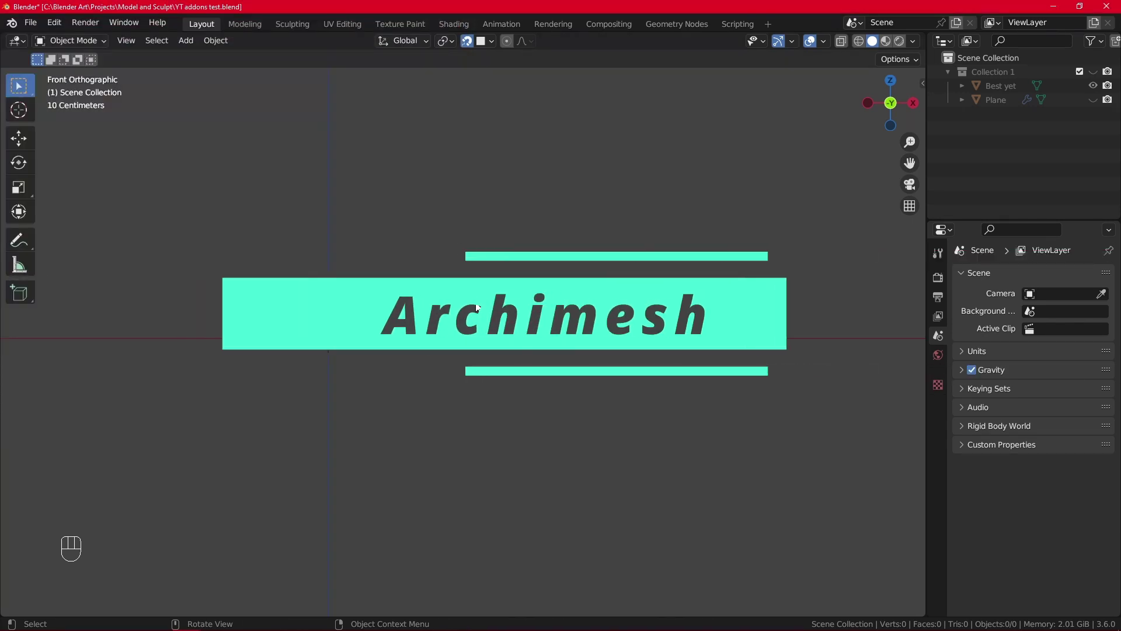
- Show the viewport sidebar and switch it to the Archimesh panel
click(921, 81)
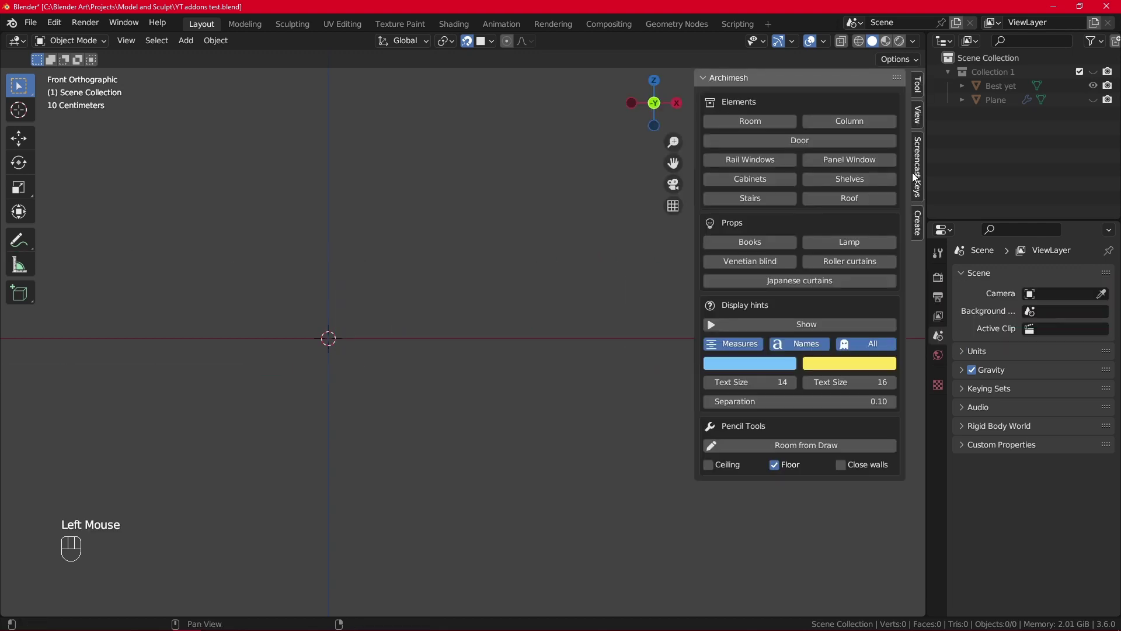
click(921, 89)
click(917, 113)
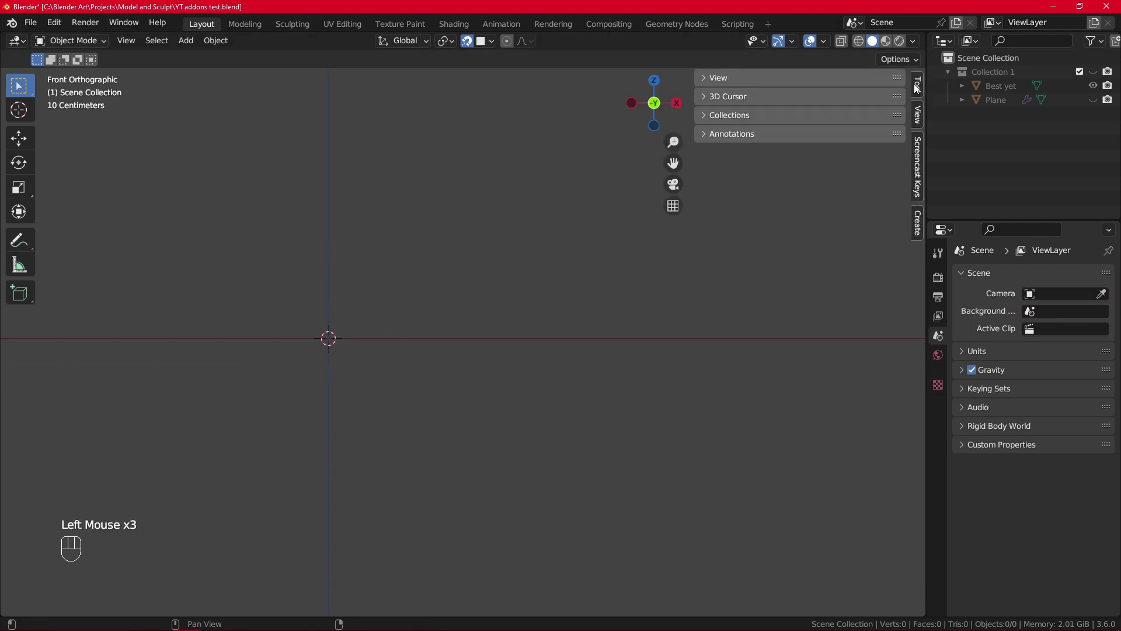
click(917, 88)
click(917, 222)
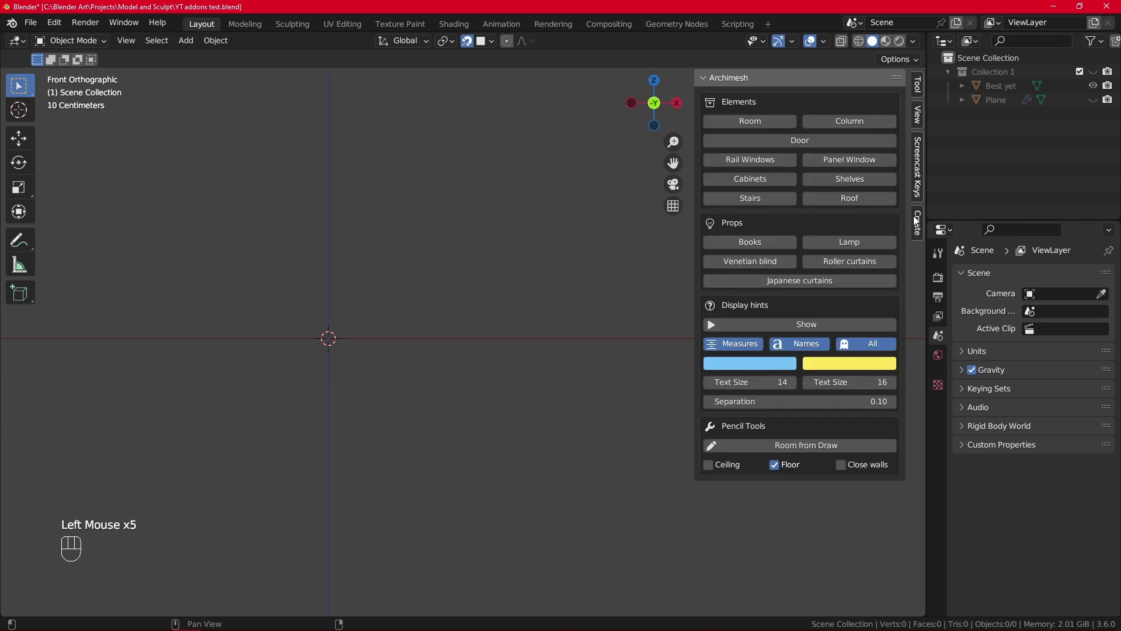
click(715, 73)
click(712, 79)
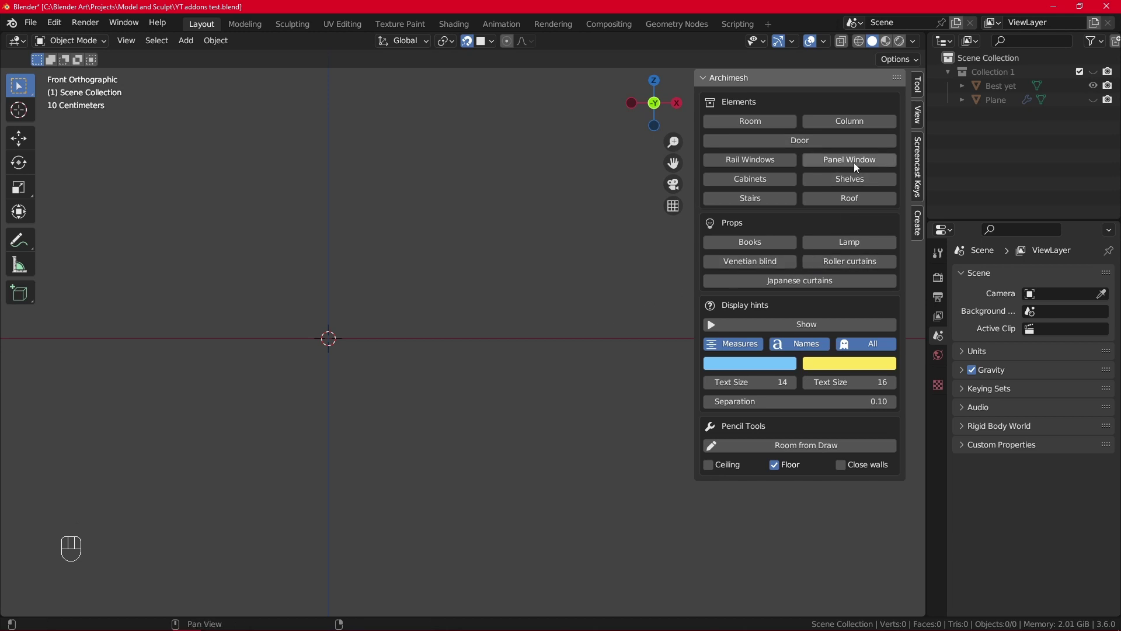
- Add an Archimesh column arcade and set its column model to Circular
click(852, 119)
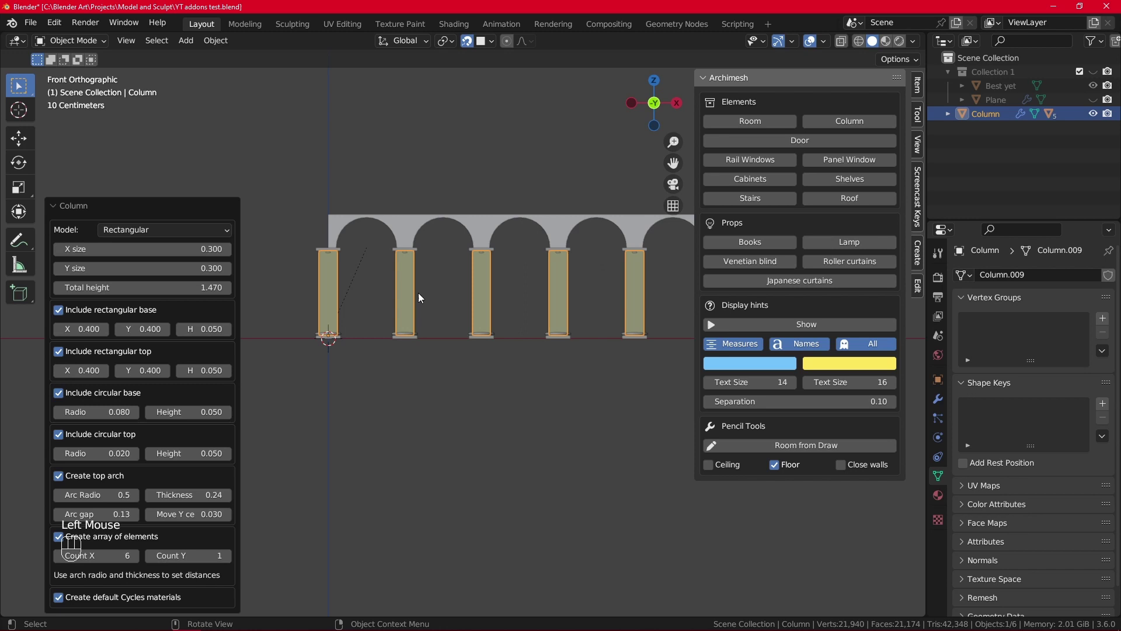
scroll(420, 338, down, 2)
click(151, 231)
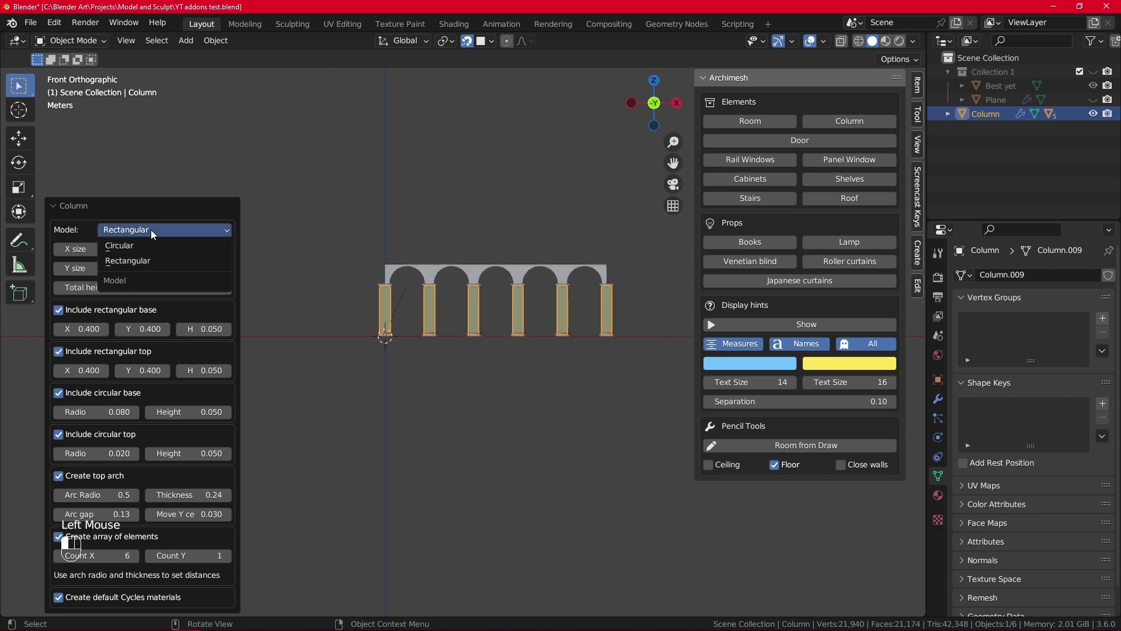
click(152, 250)
scroll(483, 377, up, 1)
scroll(483, 378, up, 1)
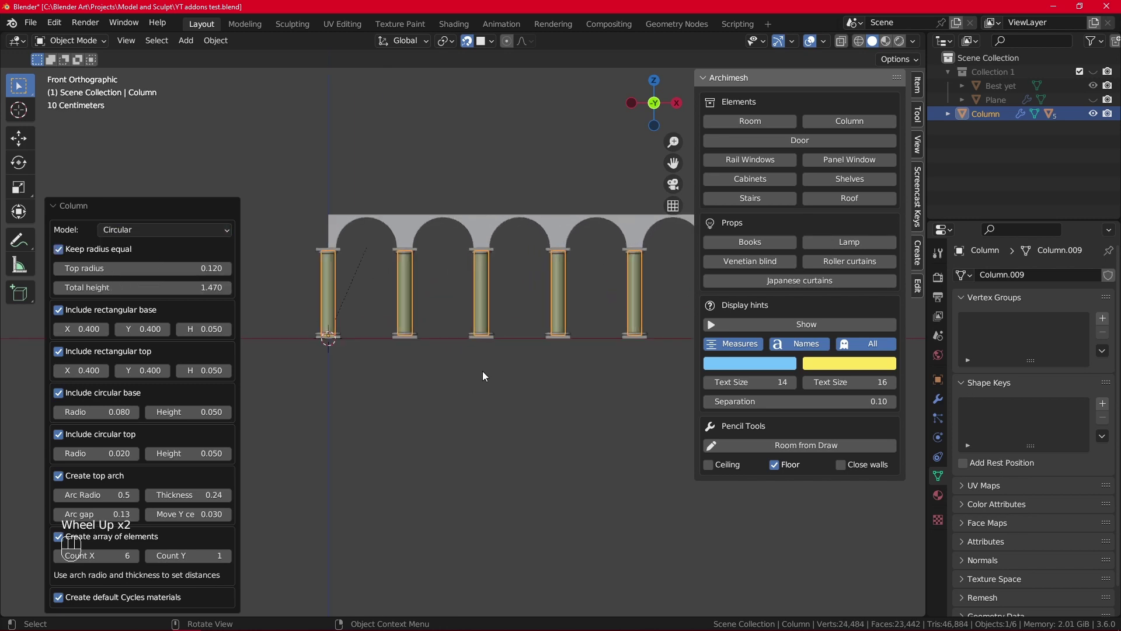
scroll(519, 344, down, 1)
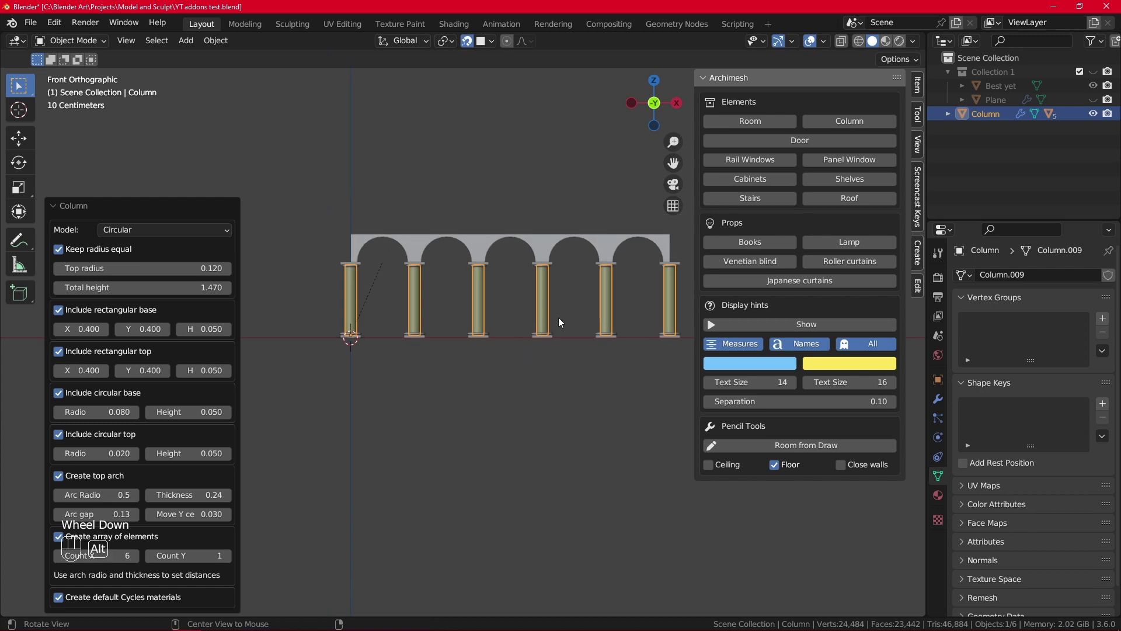
shift+middle_drag(558, 317, 476, 303)
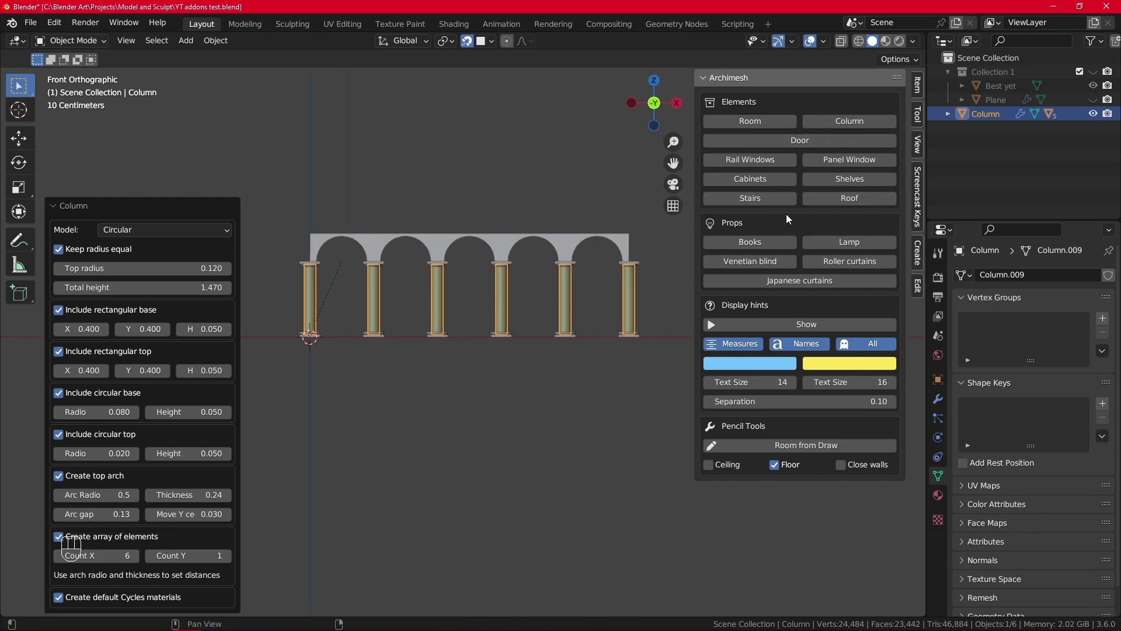
- Set the base radius to 0.001, toggle the top arches off and on, and box-select the arcade
drag(89, 414, 61, 414)
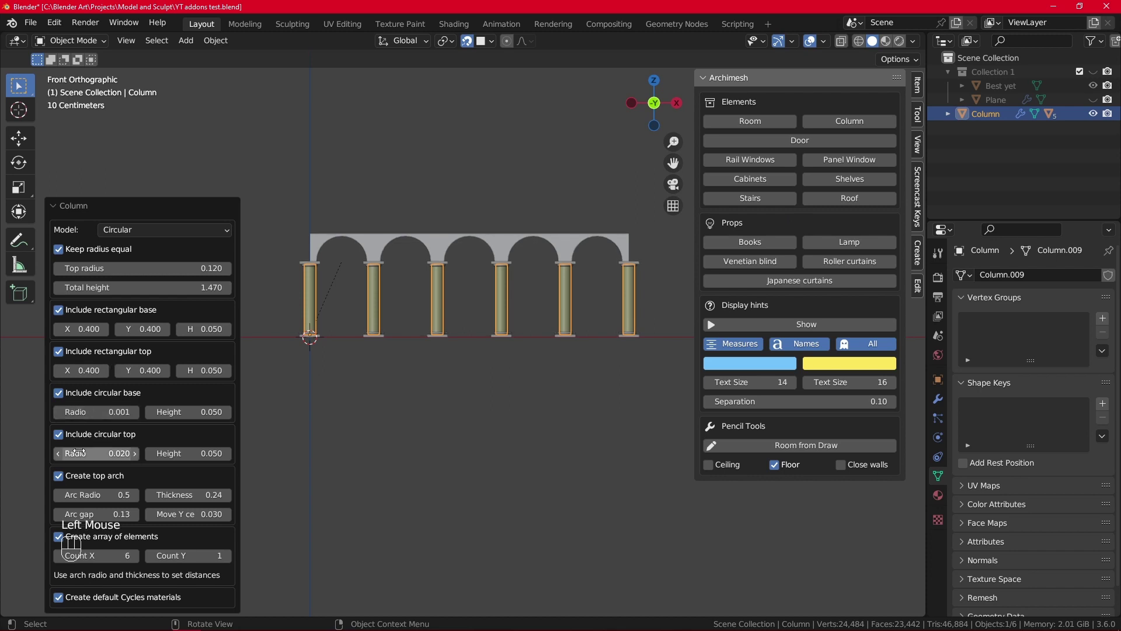
click(59, 477)
click(59, 477)
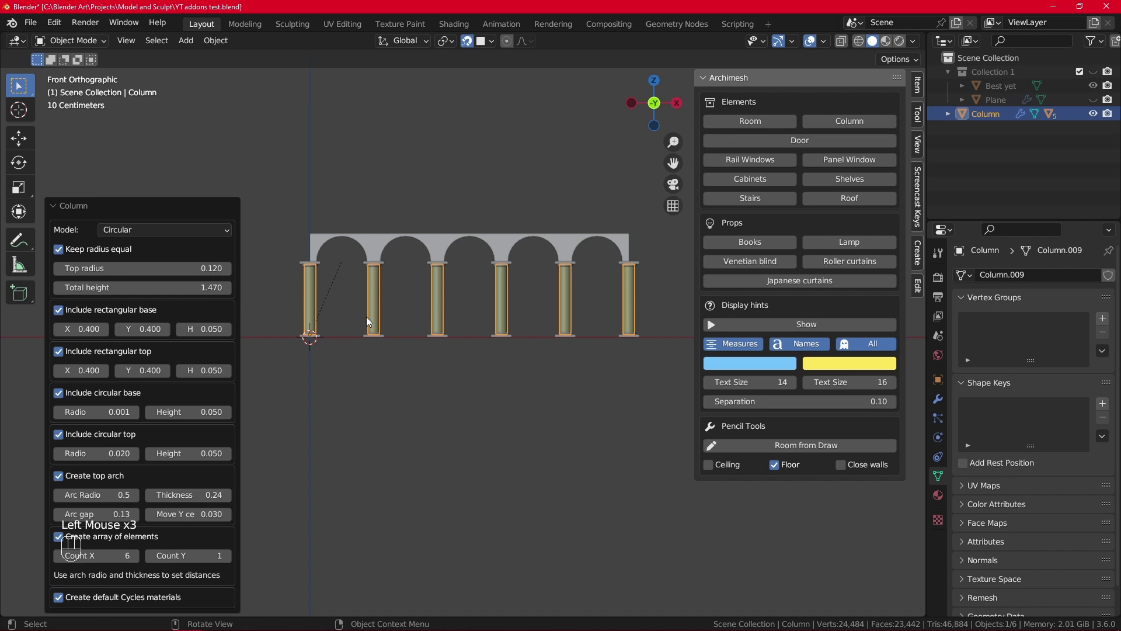
scroll(391, 356, up, 1)
scroll(385, 365, down, 1)
drag(286, 187, 638, 359)
- Delete the selected column arcade
key(x)
click(639, 363)
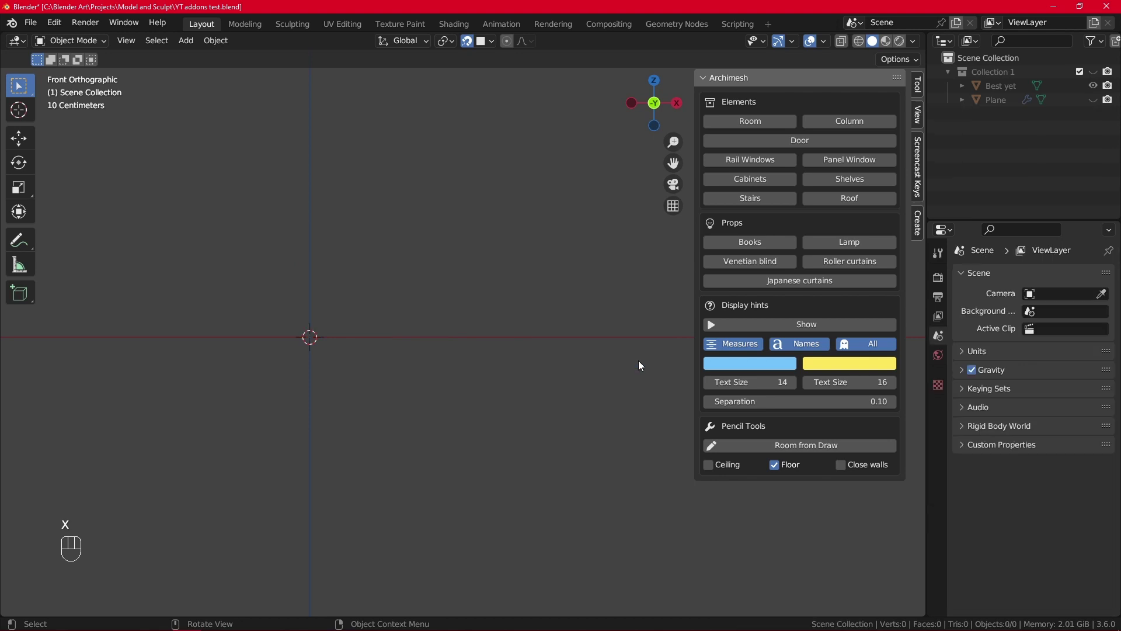
scroll(615, 351, up, 2)
- Add a row of Archimesh books, then box-select and delete them
click(749, 242)
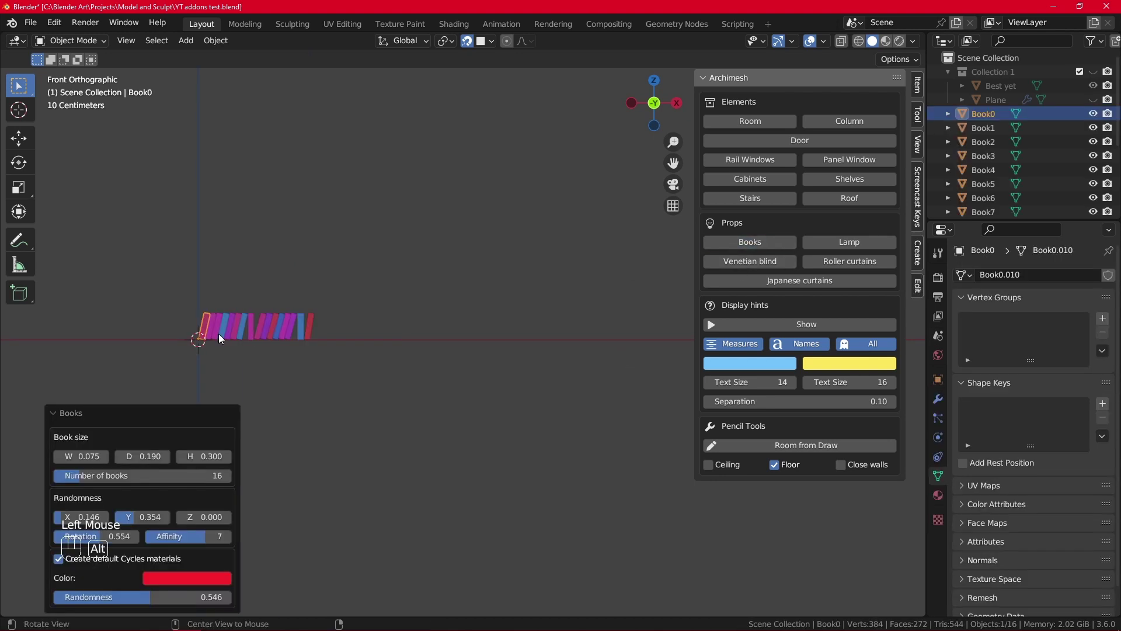
alt+middle_click(263, 328)
scroll(457, 331, up, 6)
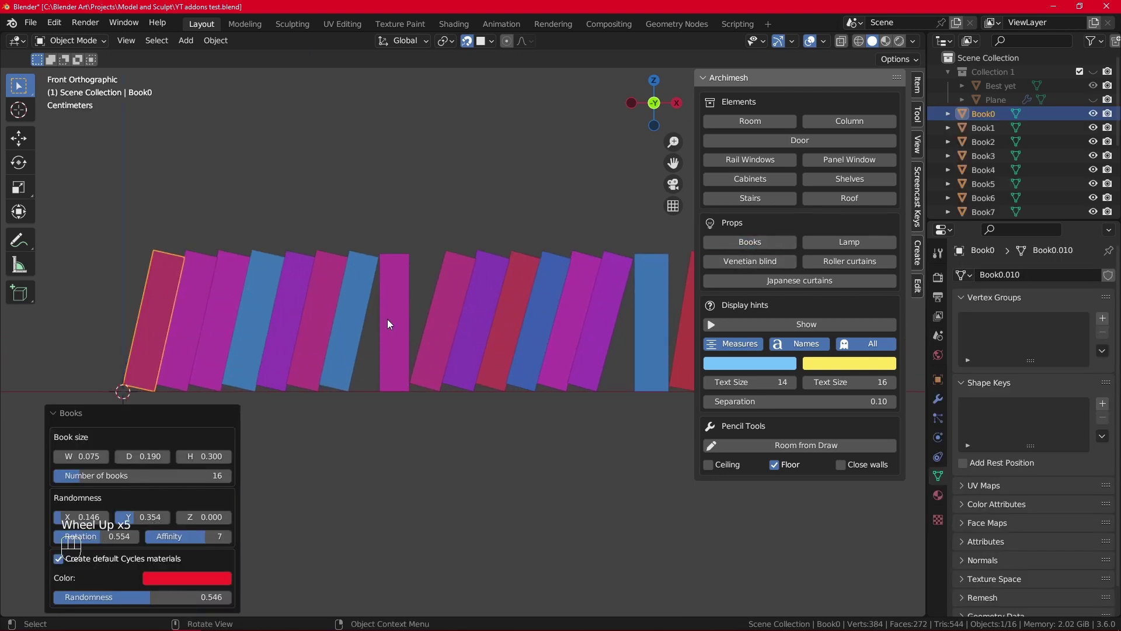
scroll(513, 302, down, 2)
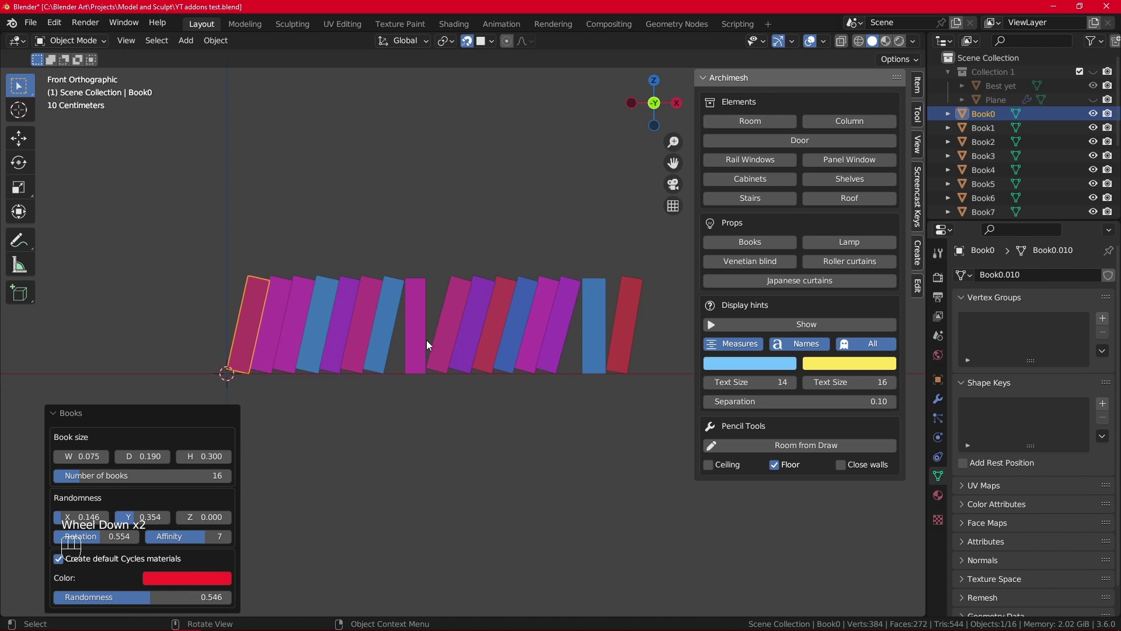
drag(128, 184, 645, 373)
key(x)
click(648, 370)
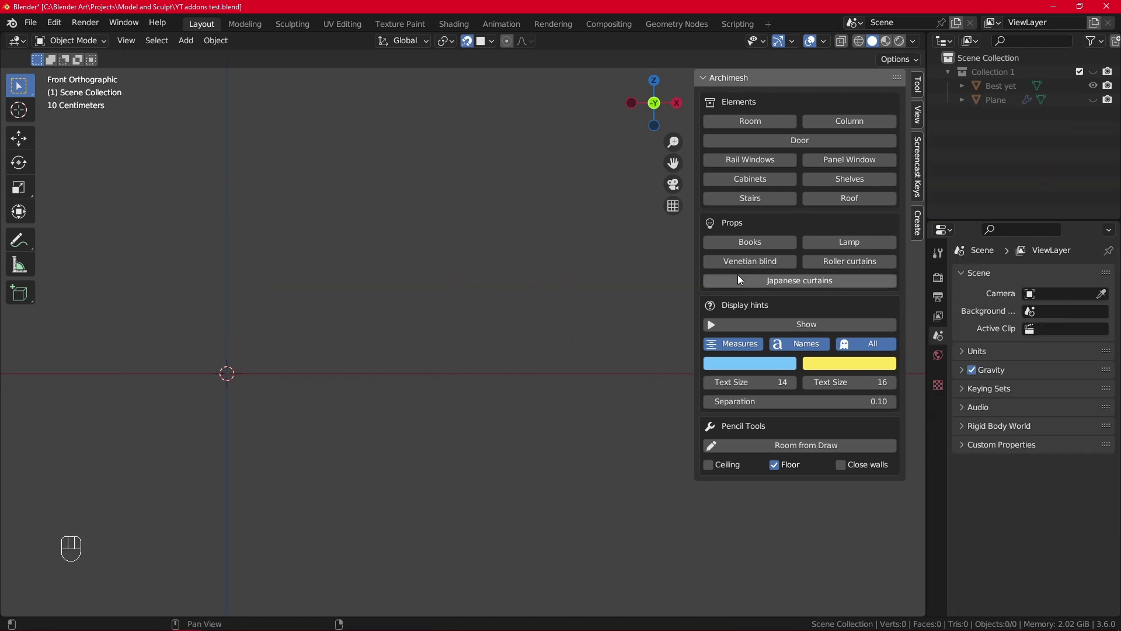
- Add and delete another book row, then add a fresh row of 16 books
click(759, 242)
click(285, 360)
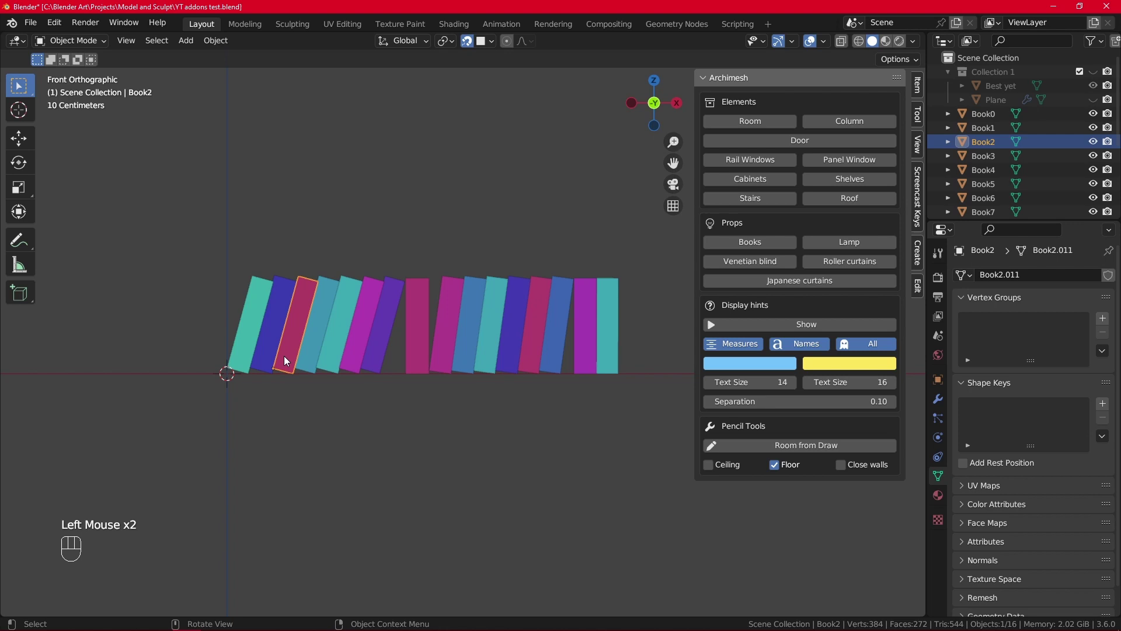
drag(120, 199, 635, 365)
key(x)
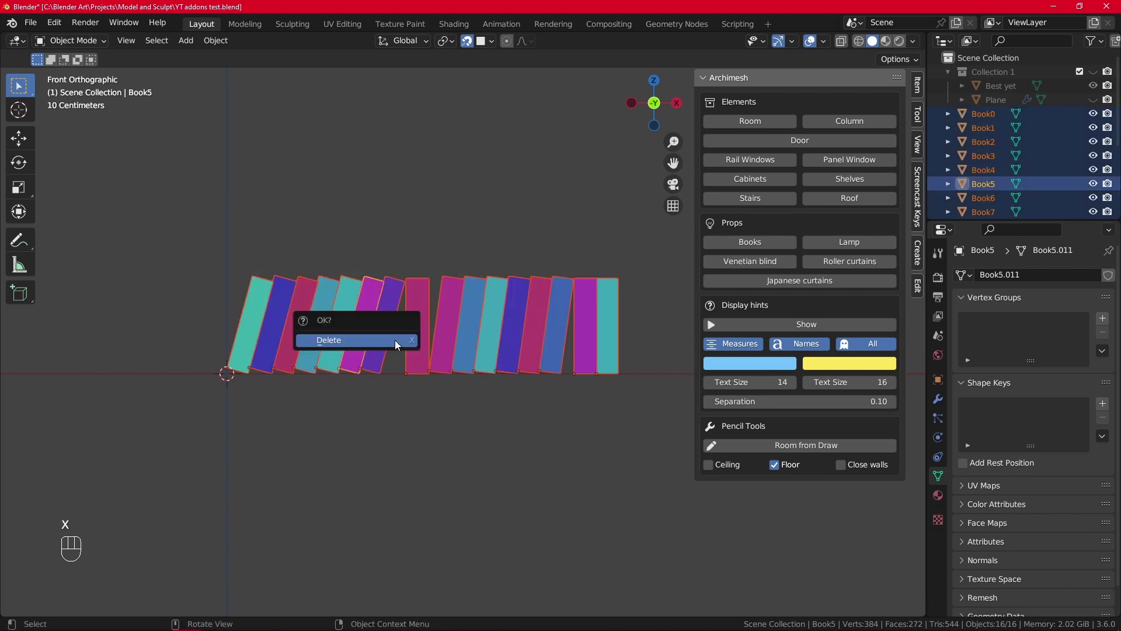
click(389, 342)
click(730, 246)
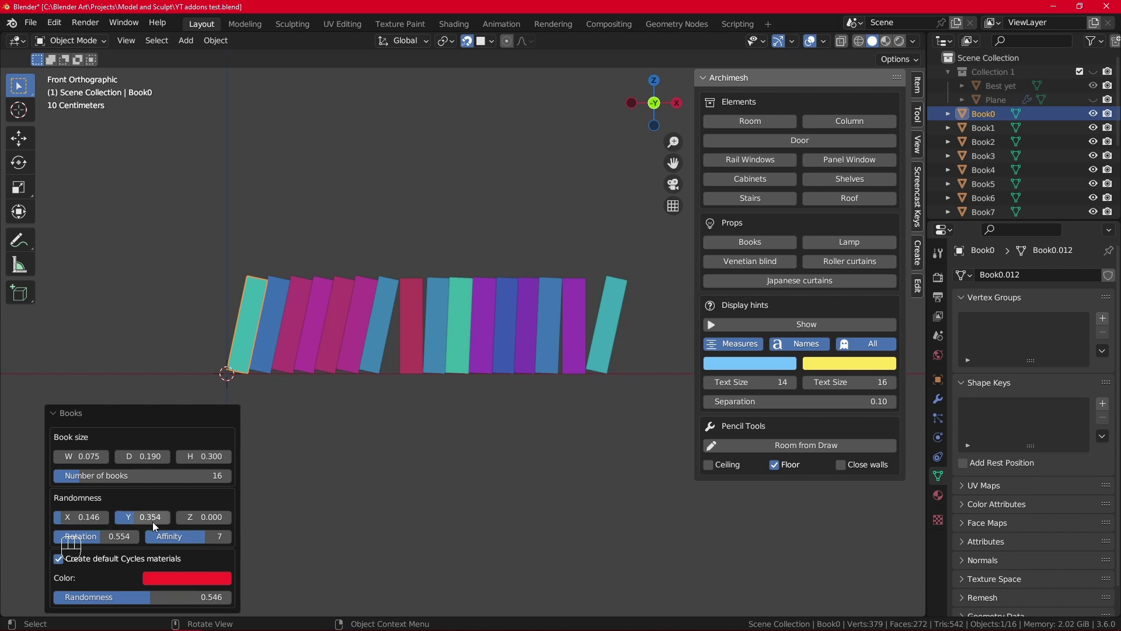
- Increase the row to 23 books, set colour randomness to 0.356 and base colour to green
click(107, 475)
drag(688, 319, 719, 318)
drag(140, 597, 138, 597)
drag(704, 281, 185, 523)
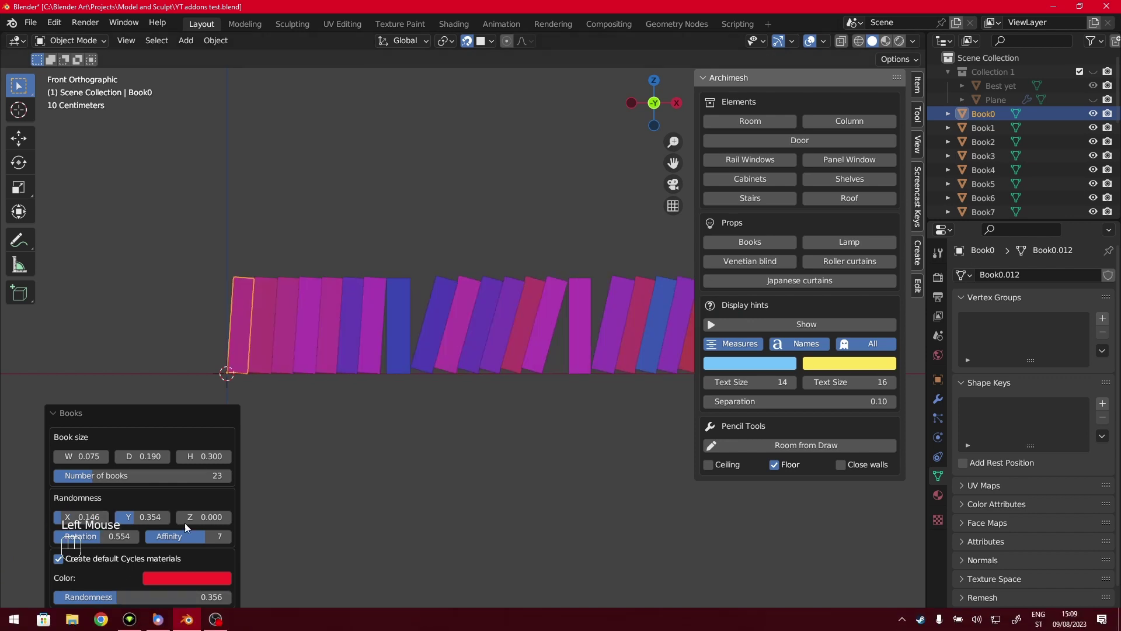
click(206, 577)
click(234, 406)
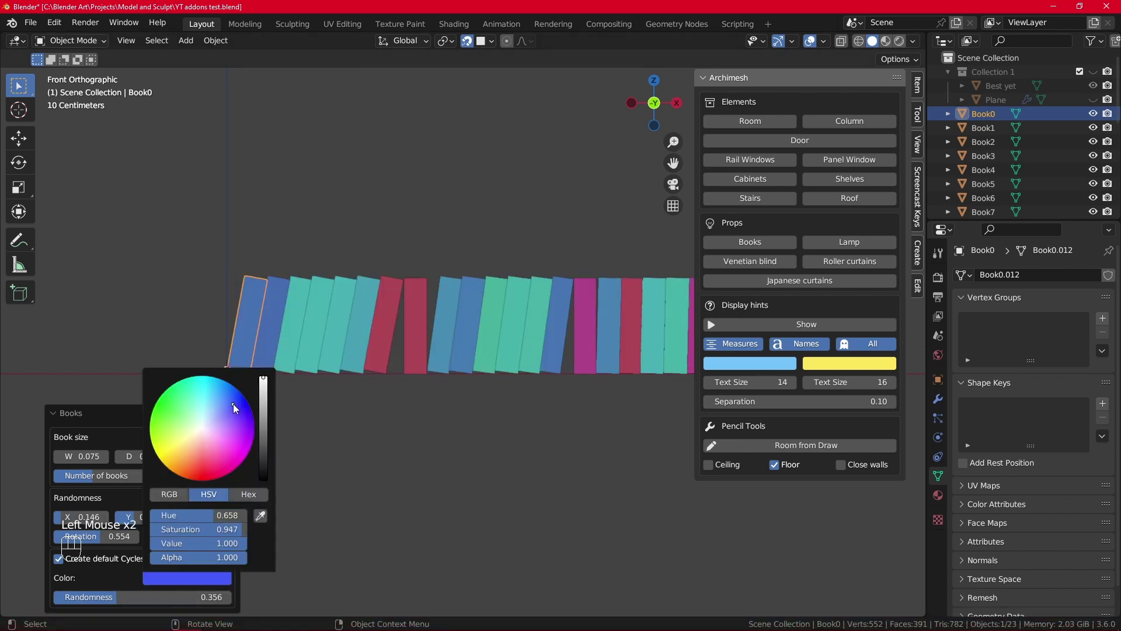
click(178, 397)
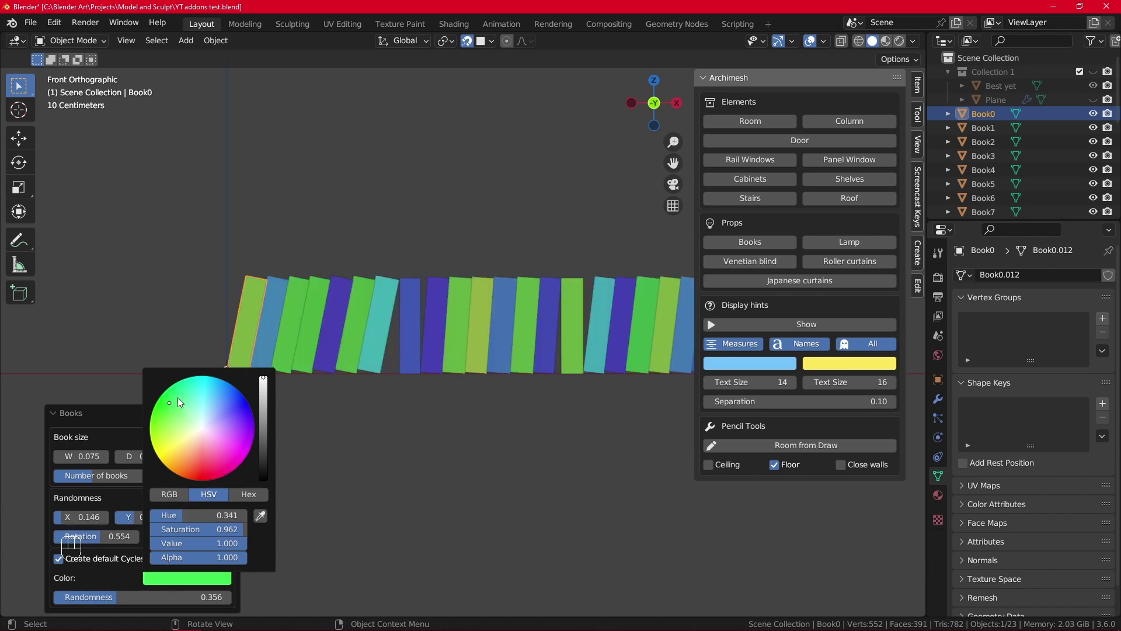
click(140, 535)
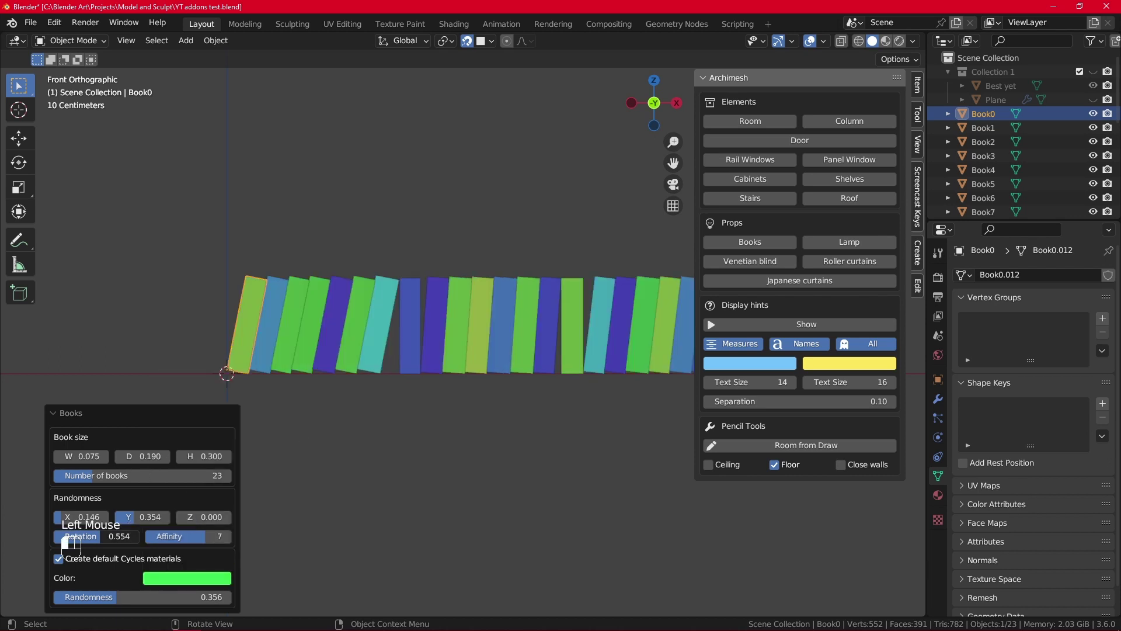
- Box-select all the books and delete them
scroll(140, 535, down, 2)
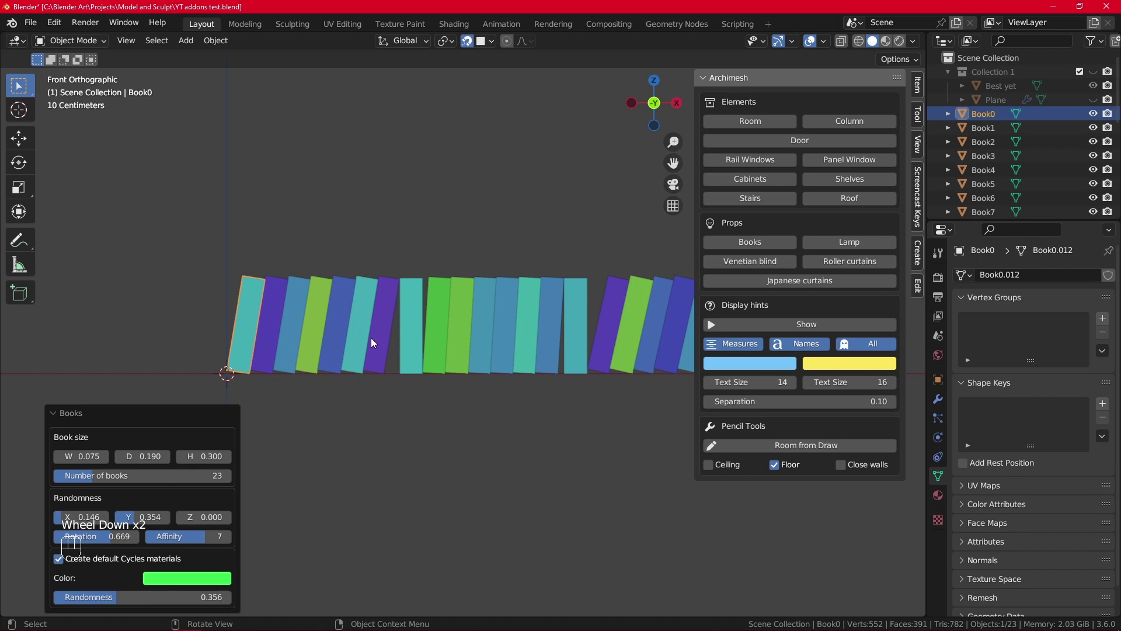
scroll(374, 343, down, 2)
drag(263, 212, 645, 393)
key(x)
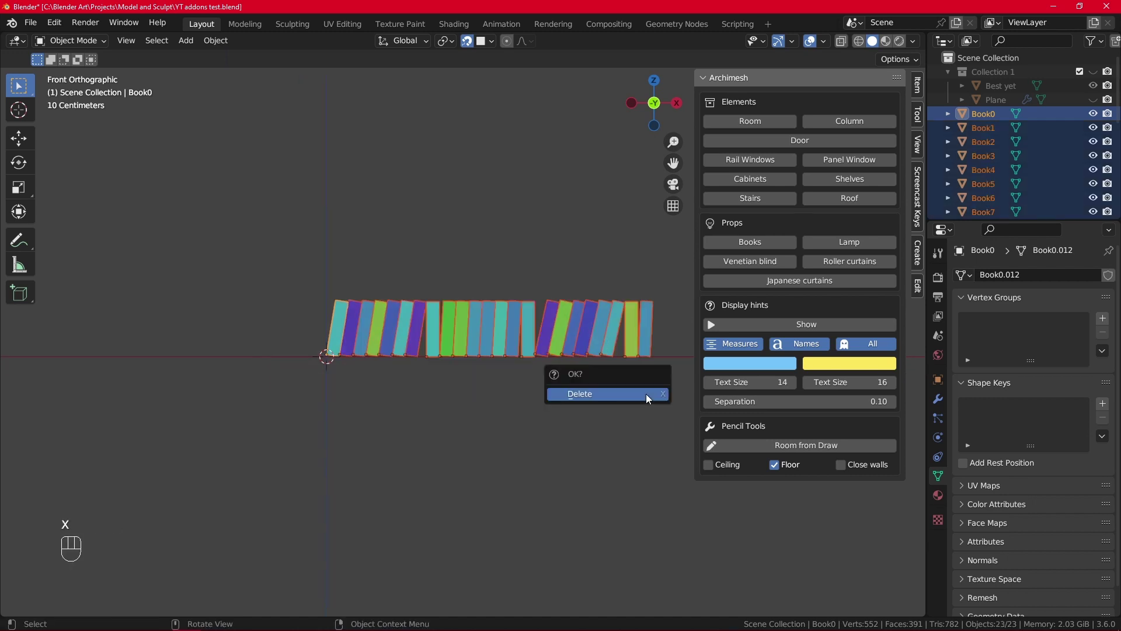
click(645, 393)
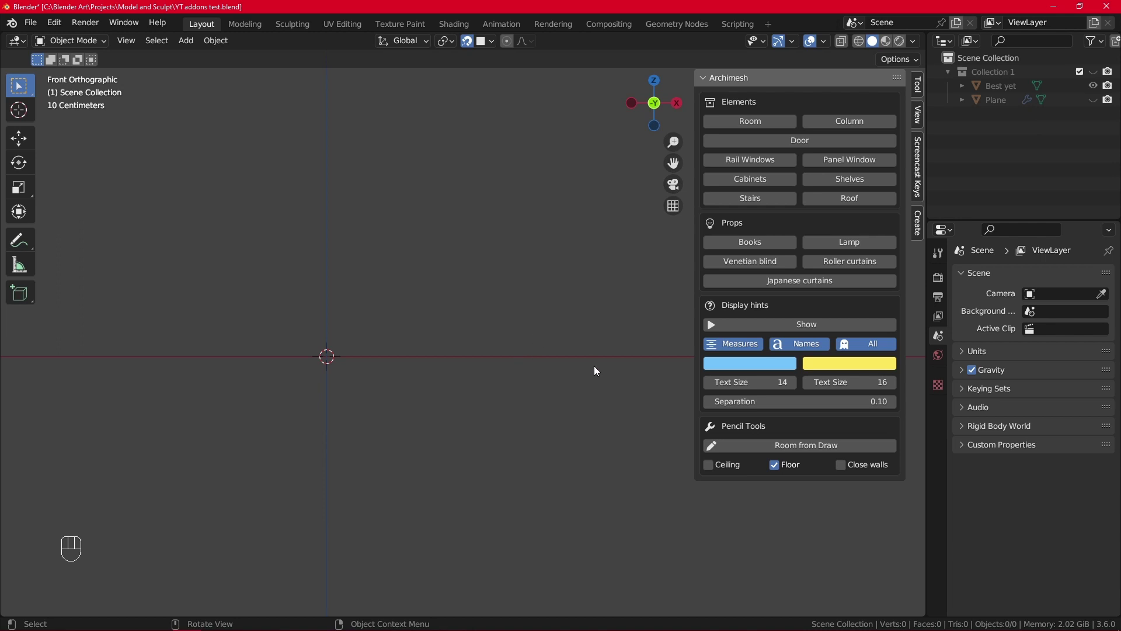
- In Top view, sketch the stepped room outline with the pencil near the origin
key(KP_7)
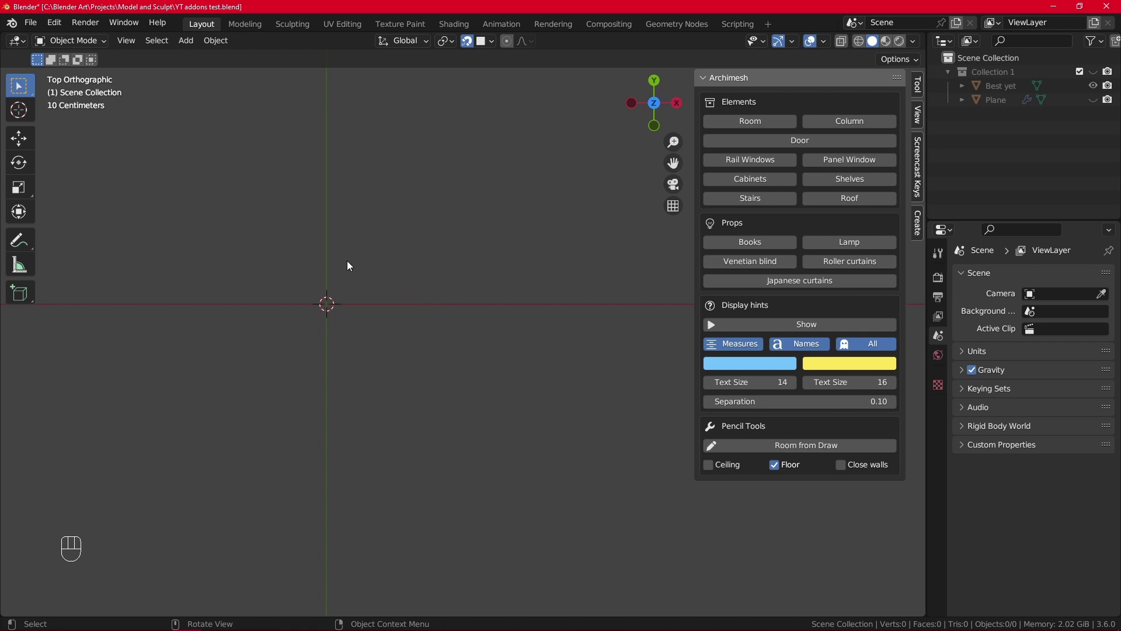
scroll(336, 276, down, 1)
key(d)
mouse_move(300, 226)
mouse_down()
mouse_move(401, 222)
mouse_move(409, 315)
mouse_move(489, 319)
mouse_move(487, 410)
mouse_move(315, 417)
mouse_move(316, 326)
mouse_move(265, 325)
mouse_move(261, 290)
mouse_move(261, 222)
mouse_move(309, 225)
mouse_up()
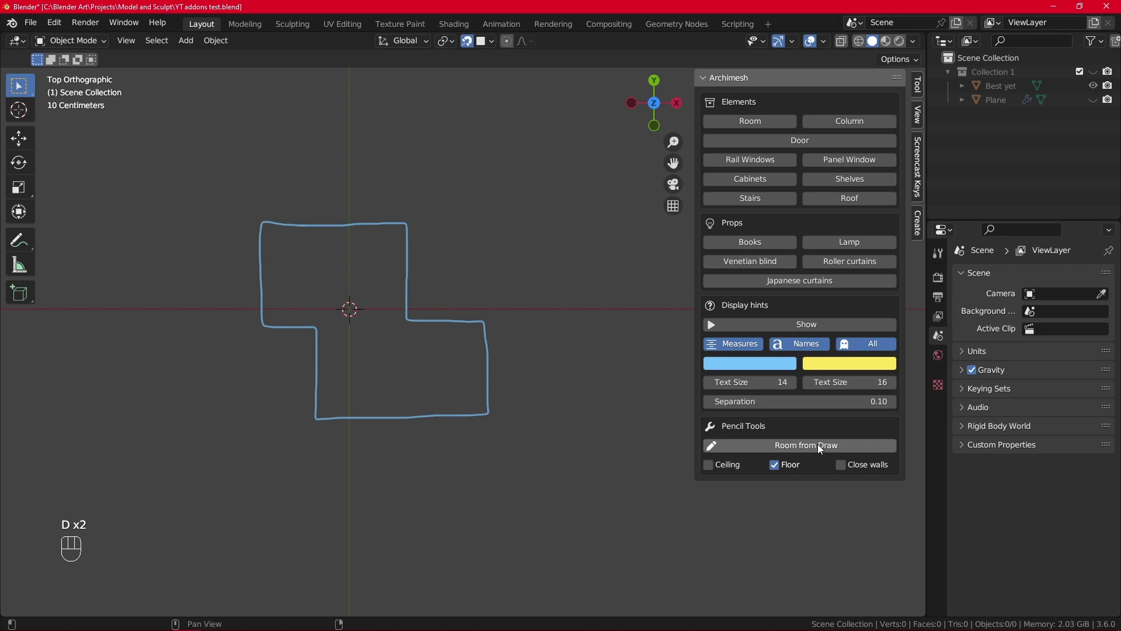
- Turn on Close walls and leave the Ceiling option off
click(841, 465)
click(709, 465)
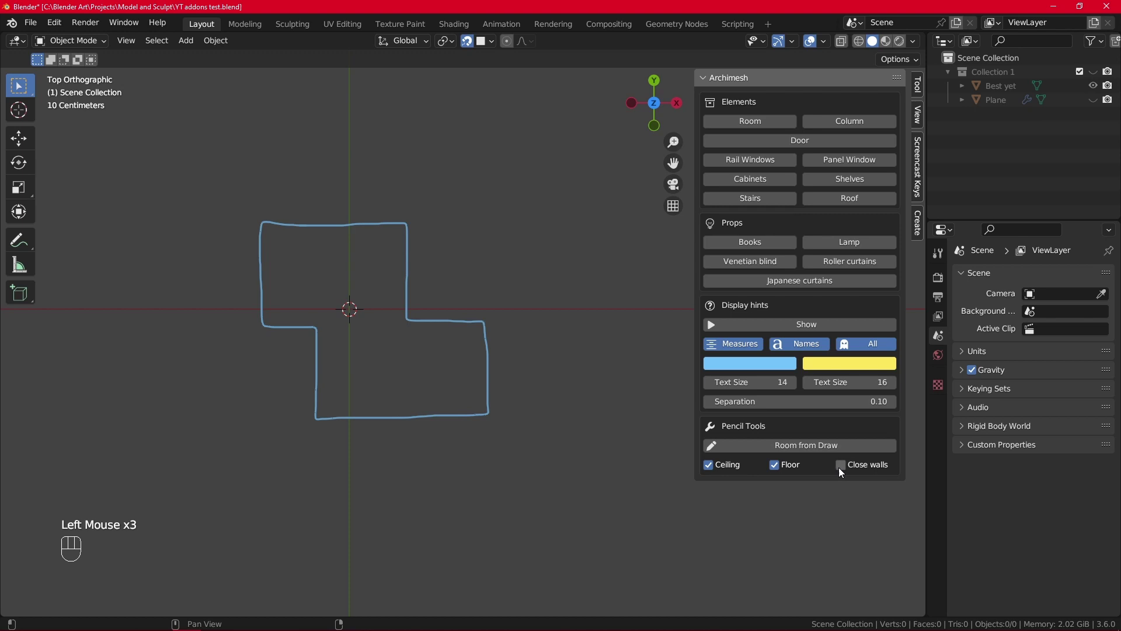
click(710, 466)
- Build the room from the drawn outline and lower its wall height to 0.540
click(829, 447)
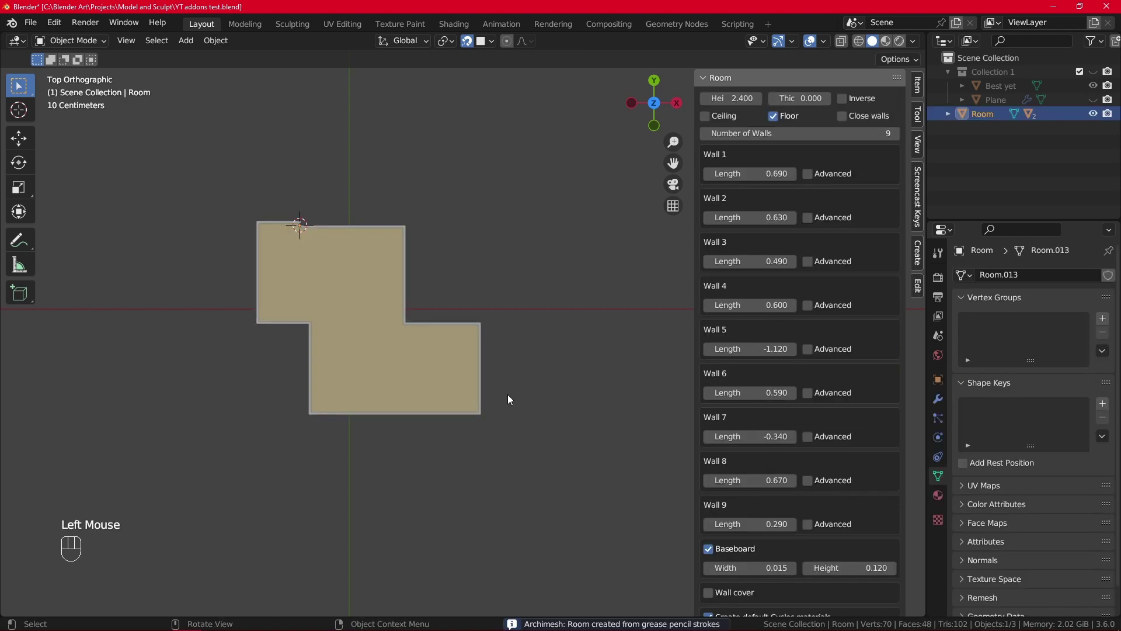
alt+middle_drag(507, 395, 495, 340)
scroll(528, 327, down, 2)
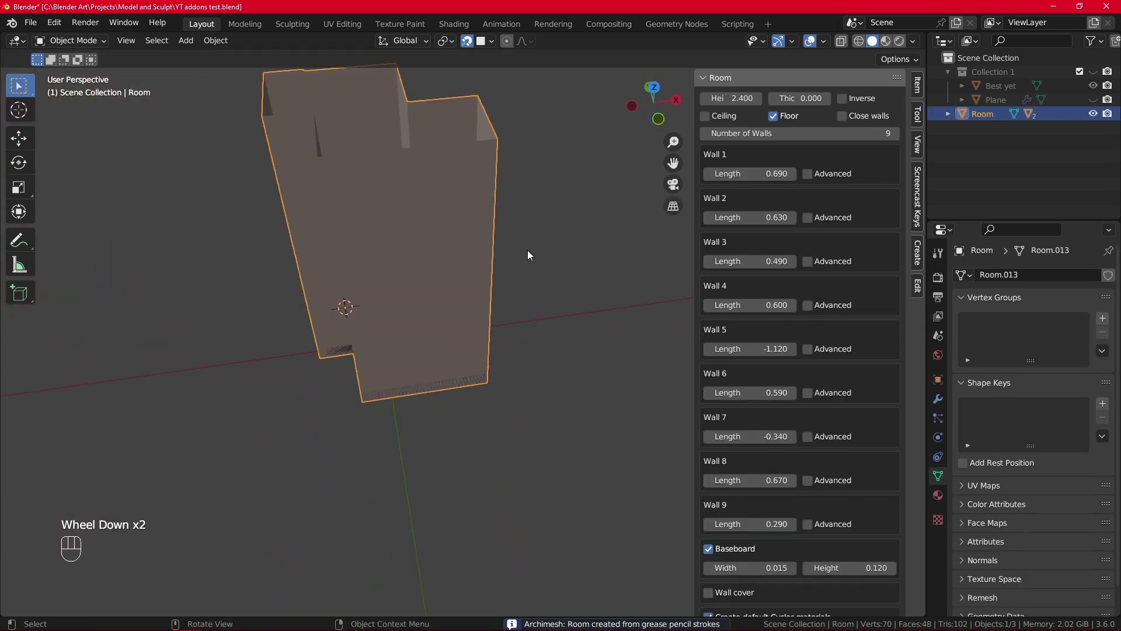
click(733, 78)
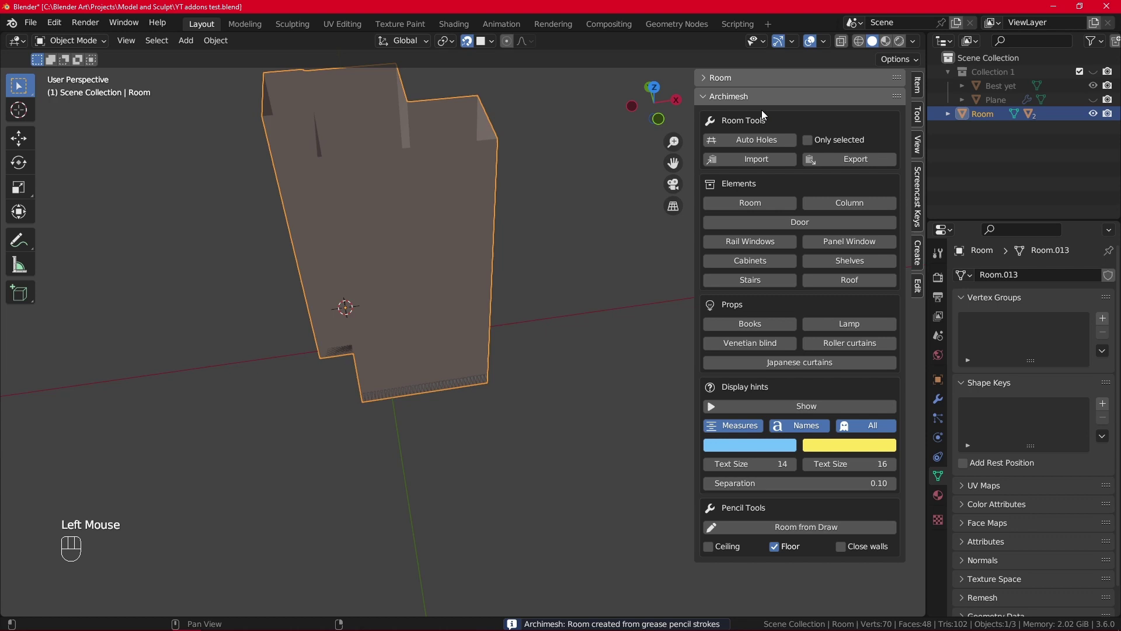
click(730, 76)
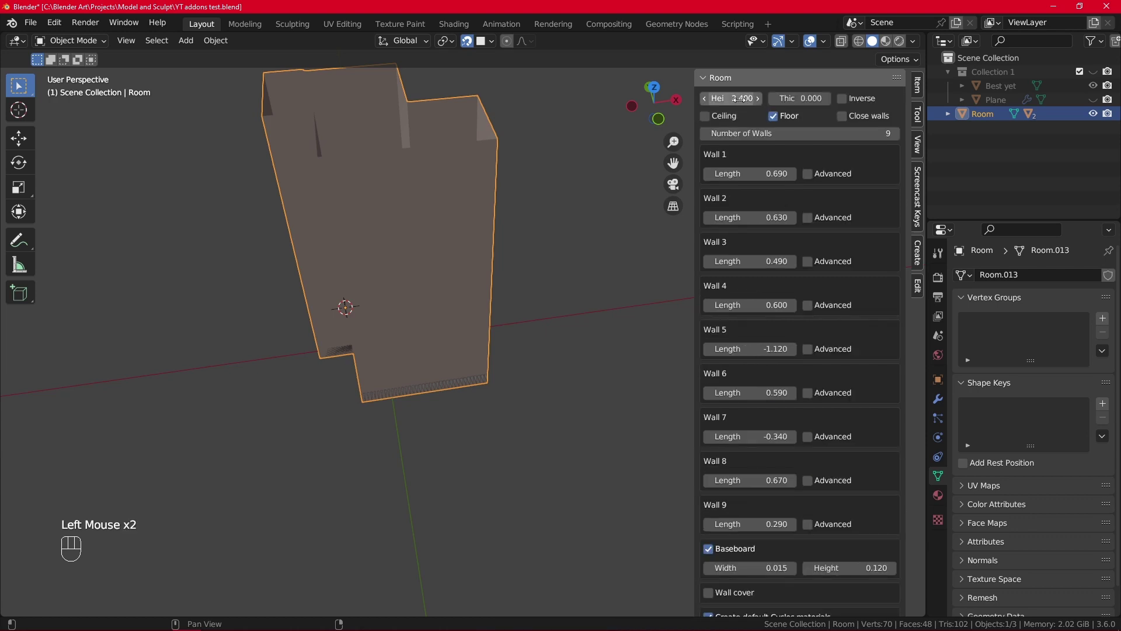
drag(739, 99, 693, 251)
scroll(547, 247, up, 2)
- In Wall 2's advanced options, set its peak to 0.120
middle_drag(562, 348, 537, 289)
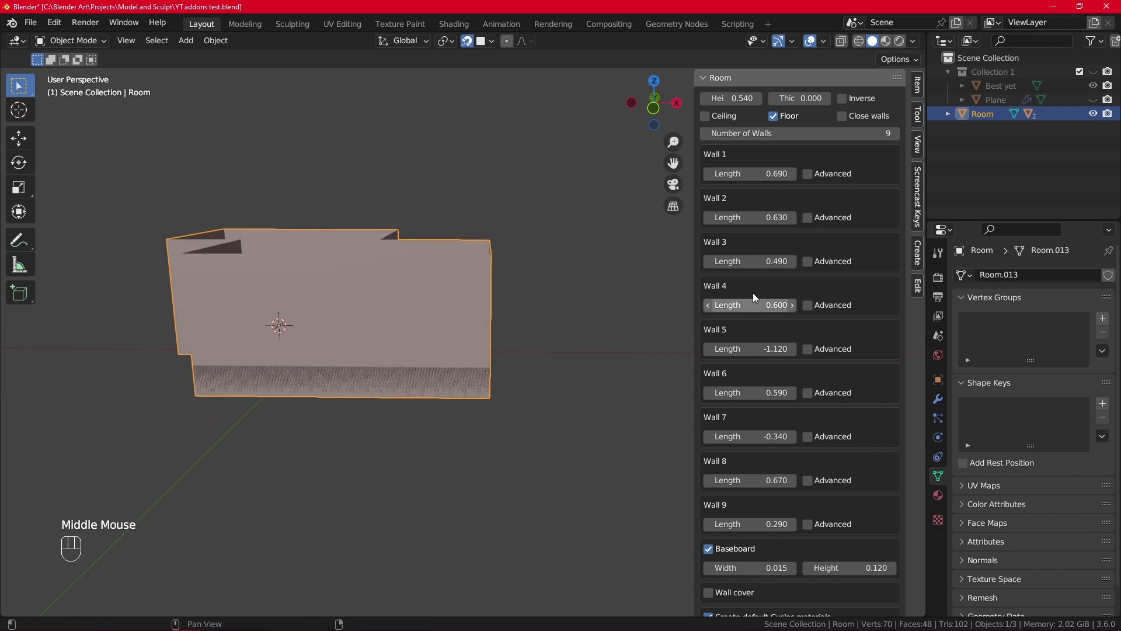
click(808, 217)
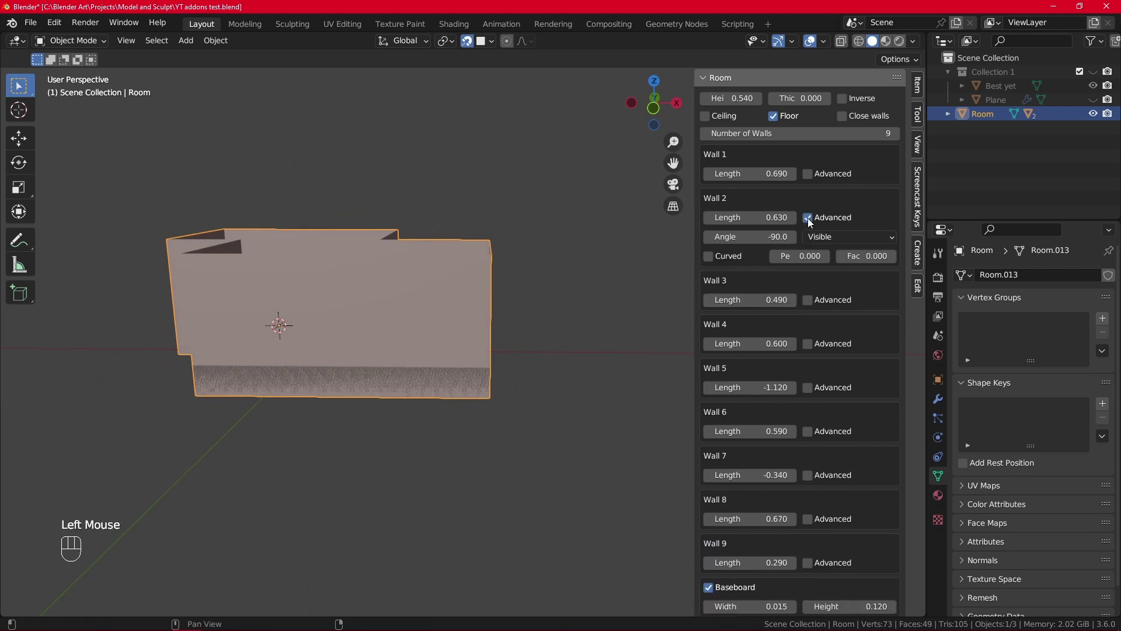
click(797, 255)
drag(797, 255, 537, 260)
middle_click(752, 253)
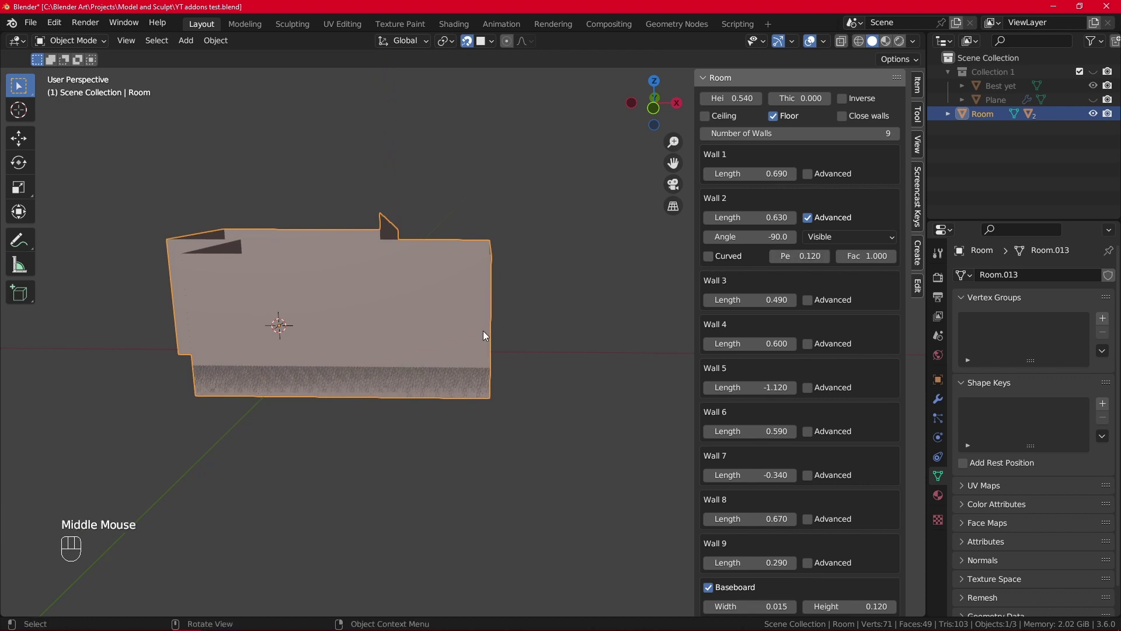
mouse_move(483, 336)
middle_down()
mouse_move(388, 315)
mouse_move(215, 335)
mouse_move(266, 420)
mouse_move(470, 345)
mouse_move(487, 324)
middle_up()
- Box-select the whole room and delete it
scroll(485, 323, down, 2)
drag(298, 244, 522, 392)
key(x)
click(530, 396)
alt+middle_drag(512, 391, 462, 406)
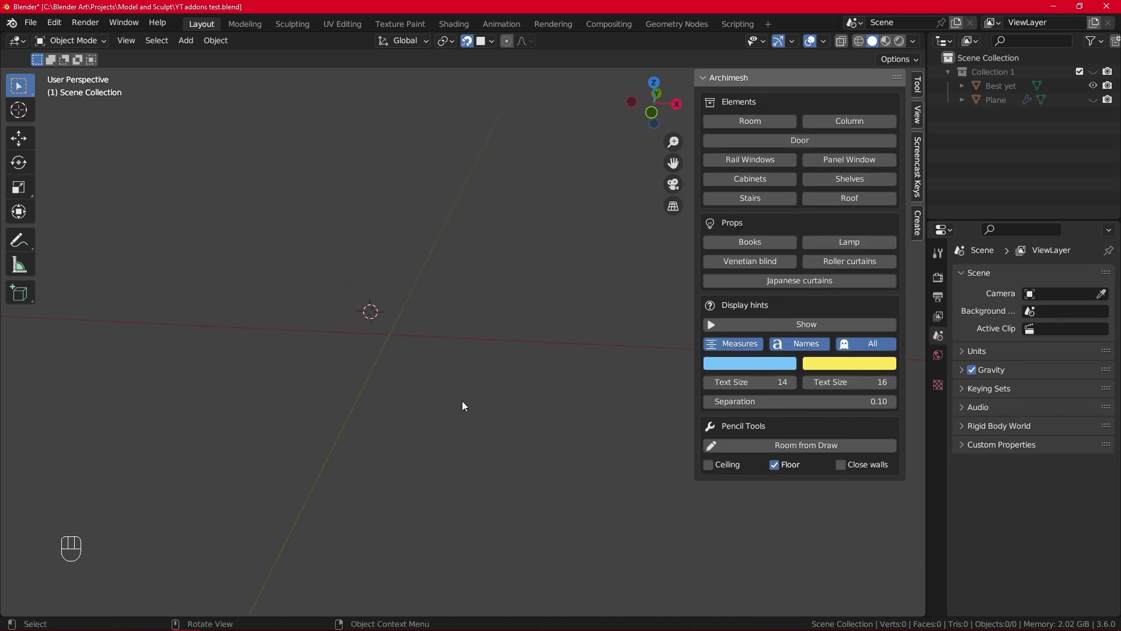
- Hide the sidebar and switch the viewport to Front view
key(n)
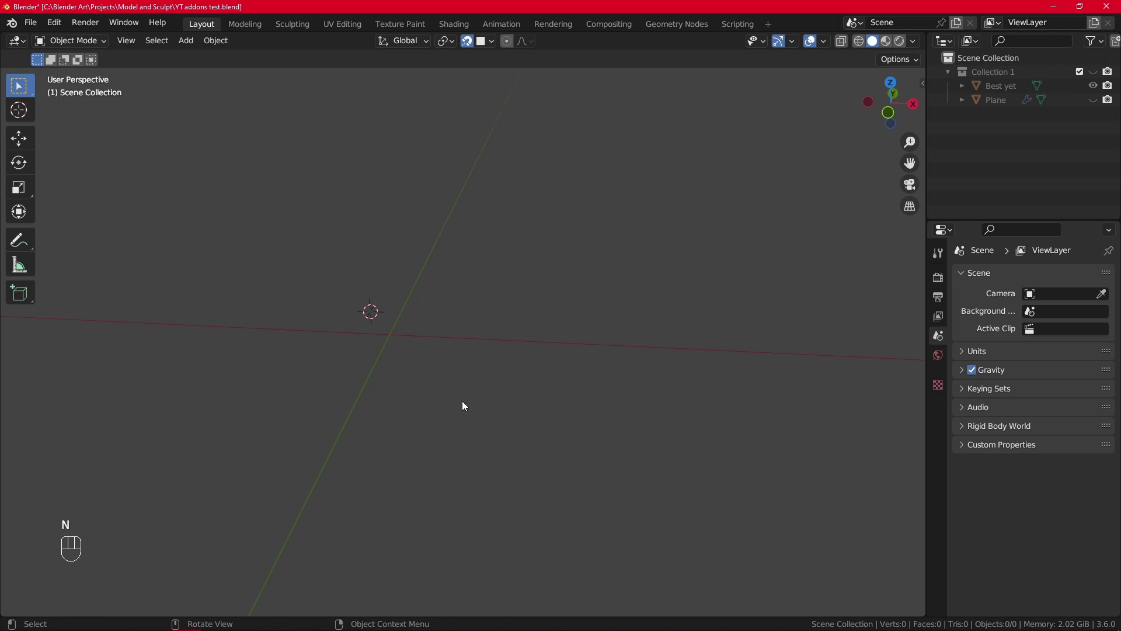
mouse_move(387, 407)
alt+middle_down()
mouse_move(406, 378)
mouse_move(410, 403)
mouse_move(395, 389)
alt+middle_up()
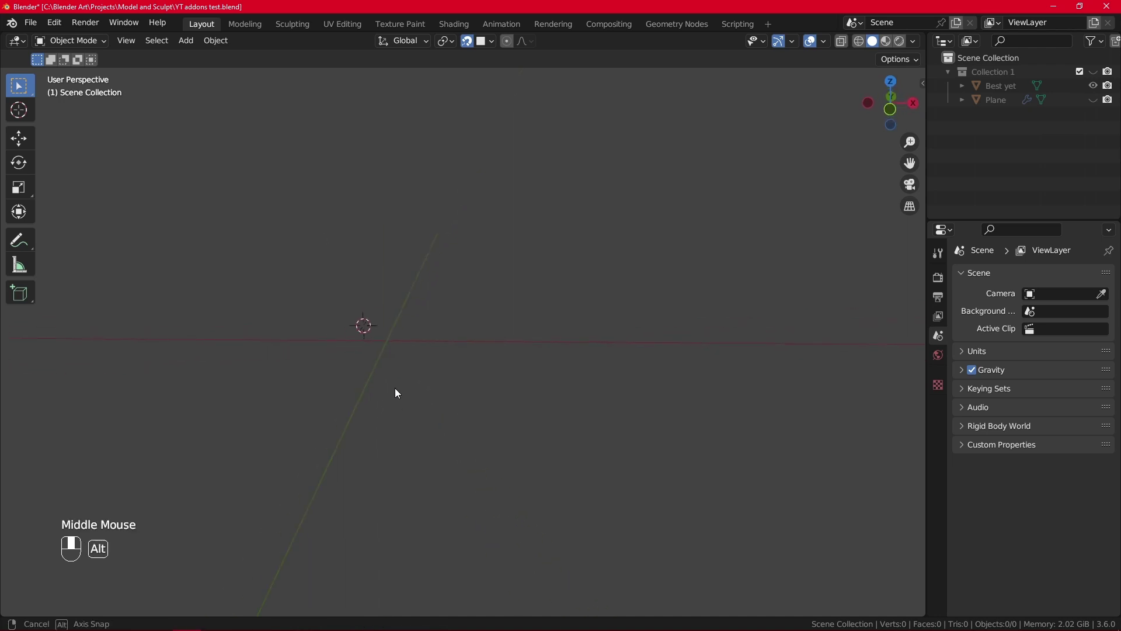
key(shift)
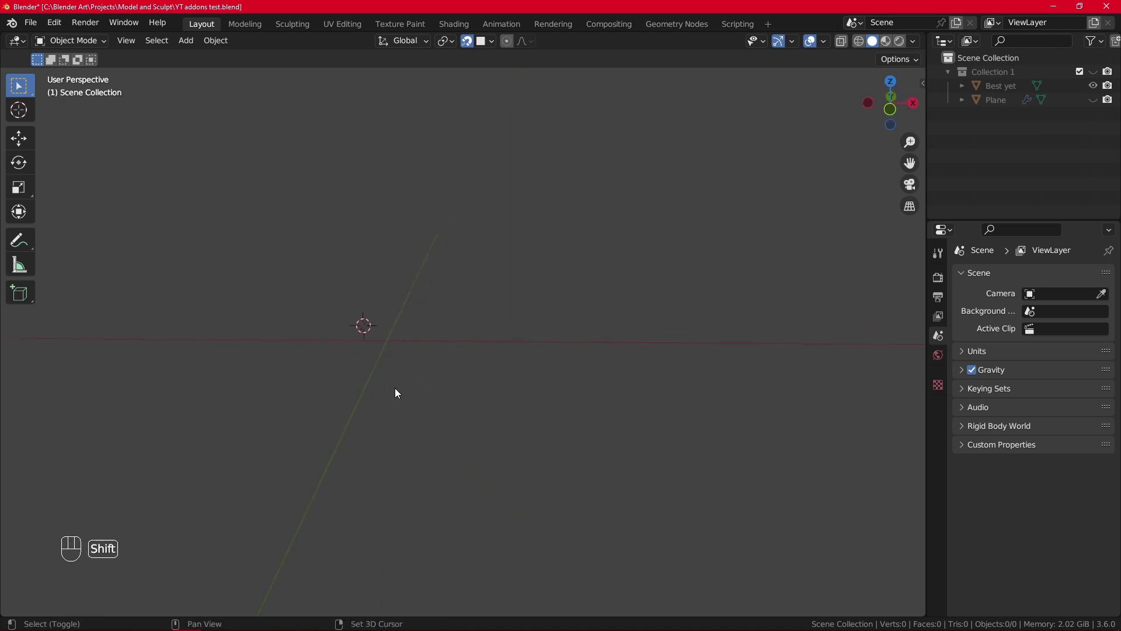
key(shift+KP_6)
key(KP_1)
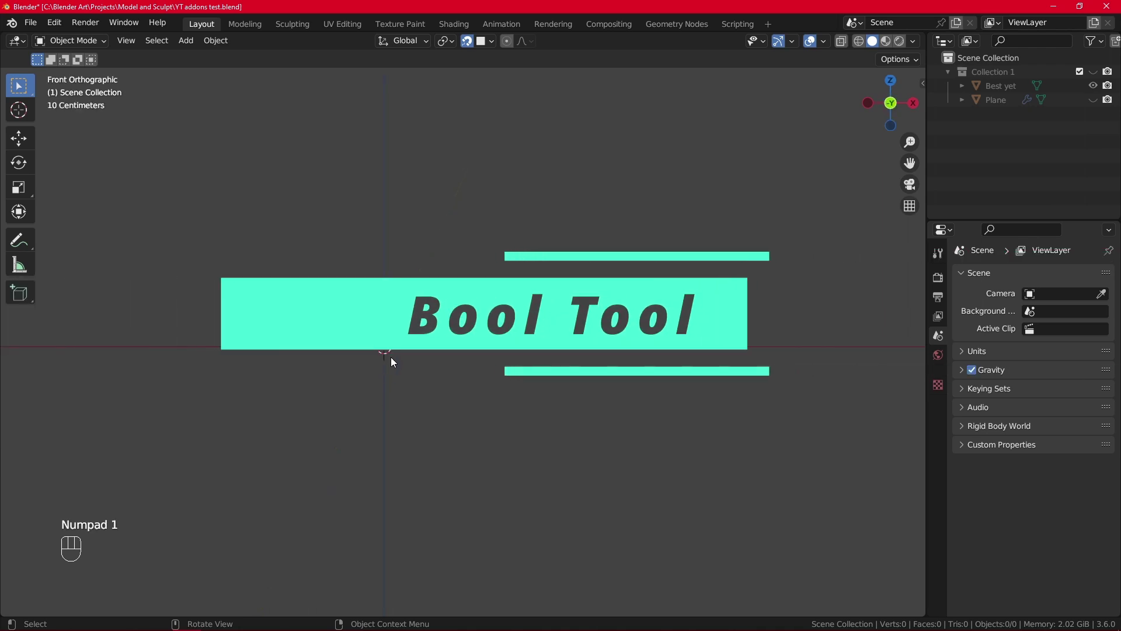
- Add a mesh Cube and a mesh Cylinder to the scene
key(shift+a)
mouse_move(344, 181)
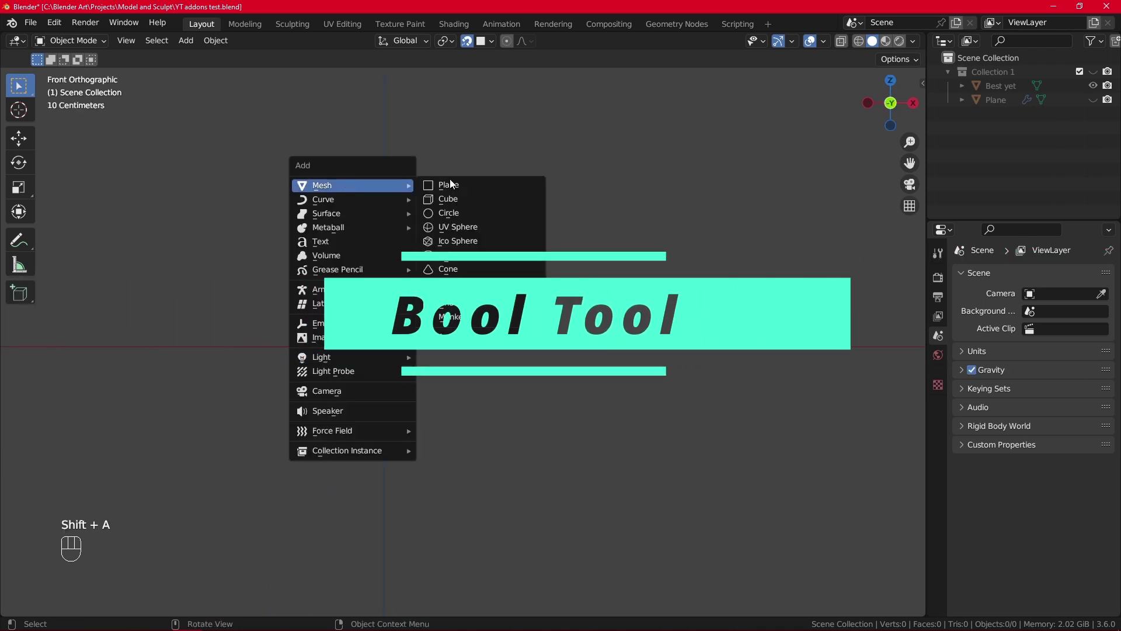
click(477, 201)
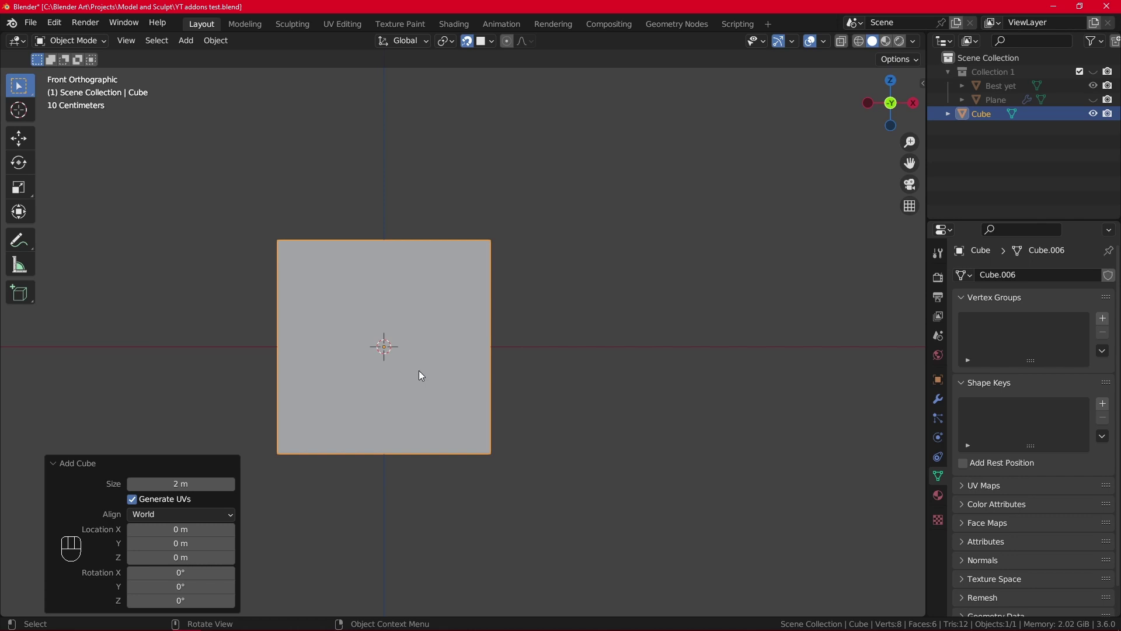
key(shift+a)
mouse_move(467, 320)
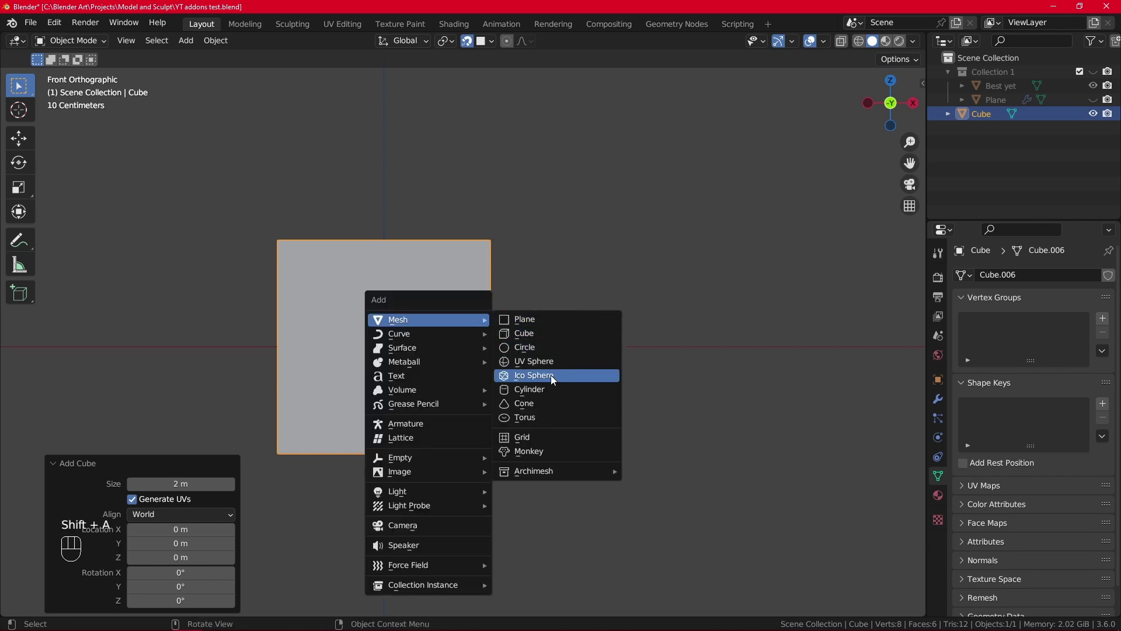
click(546, 390)
- Move the cylinder 1.508 m right, turn off snapping, and raise it 0.8052 m along Z
scroll(488, 341, down, 3)
key(g)
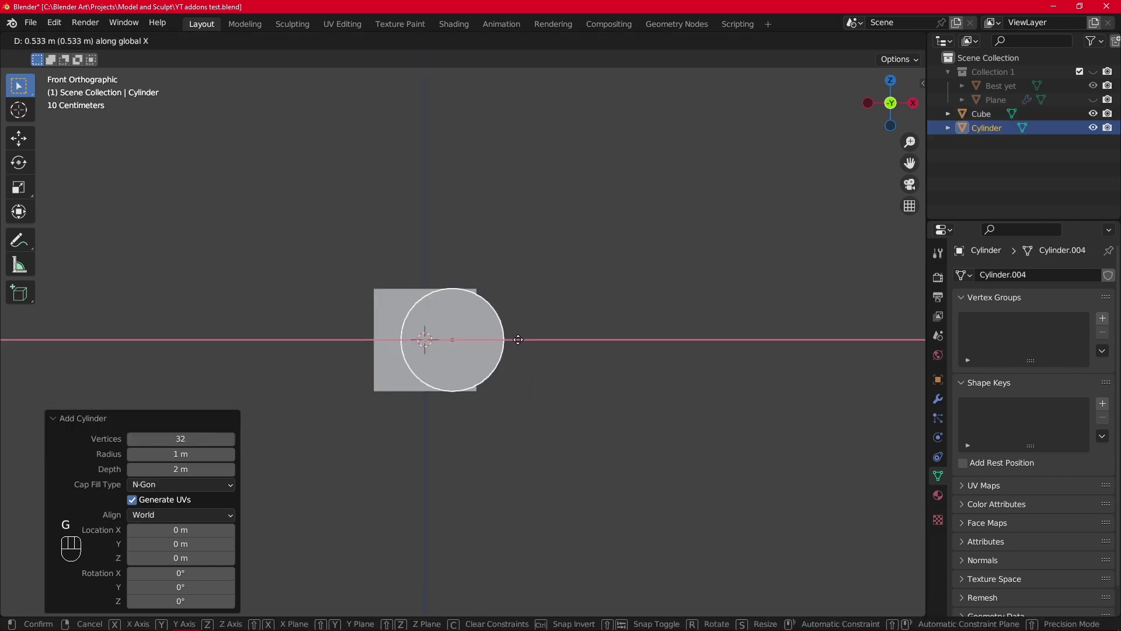
click(564, 333)
click(470, 42)
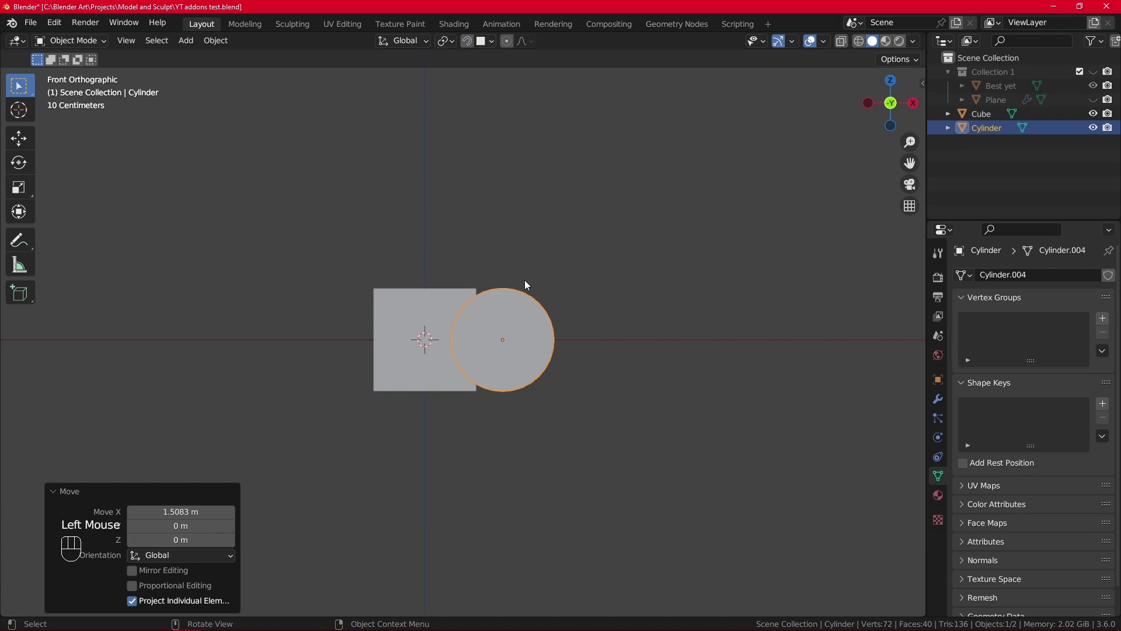
key(g)
key(z)
click(518, 242)
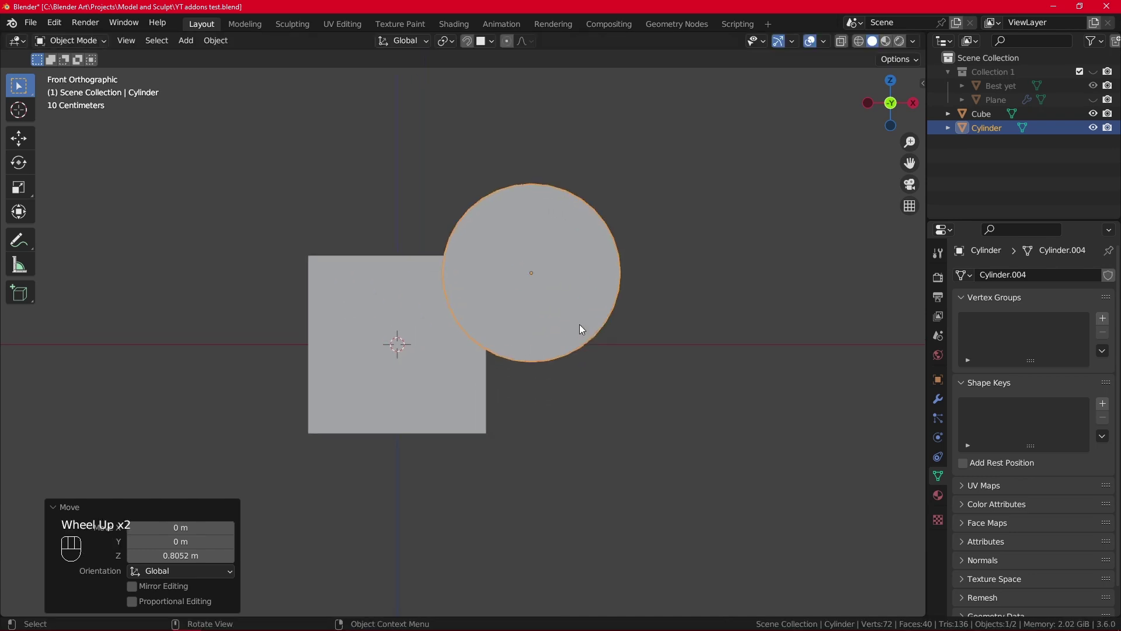
middle_drag(611, 331, 908, 384)
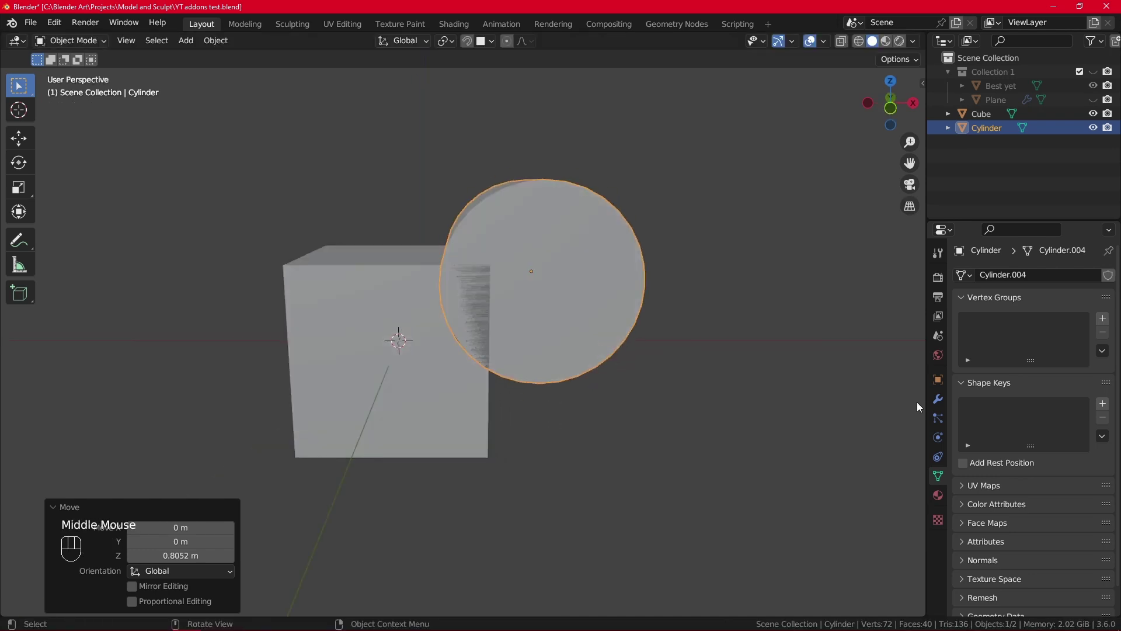
click(937, 399)
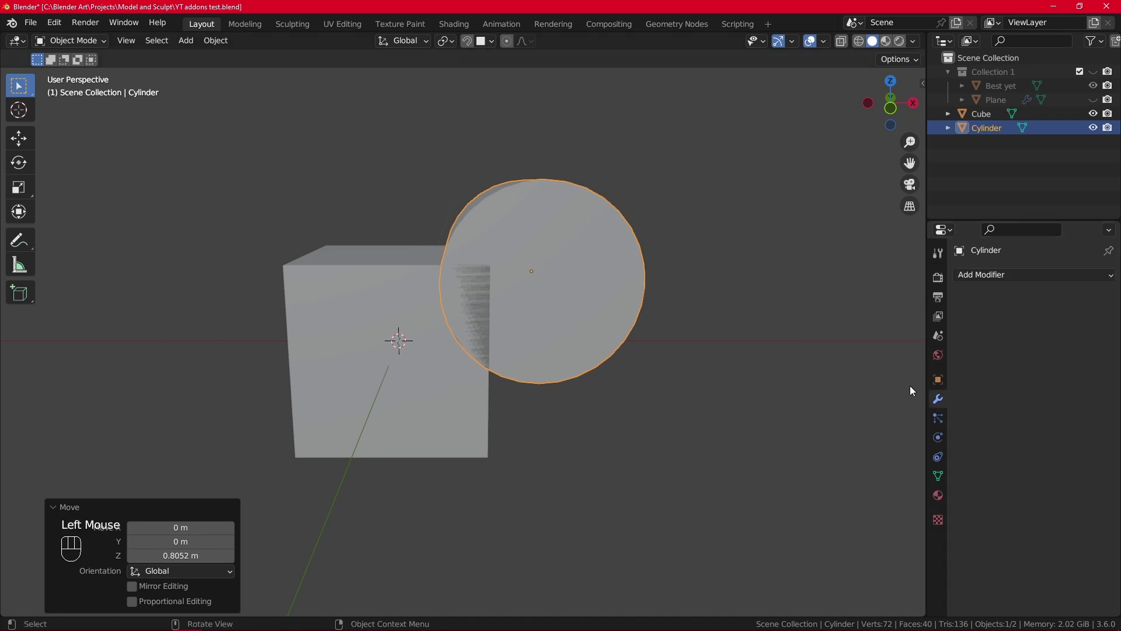
click(996, 276)
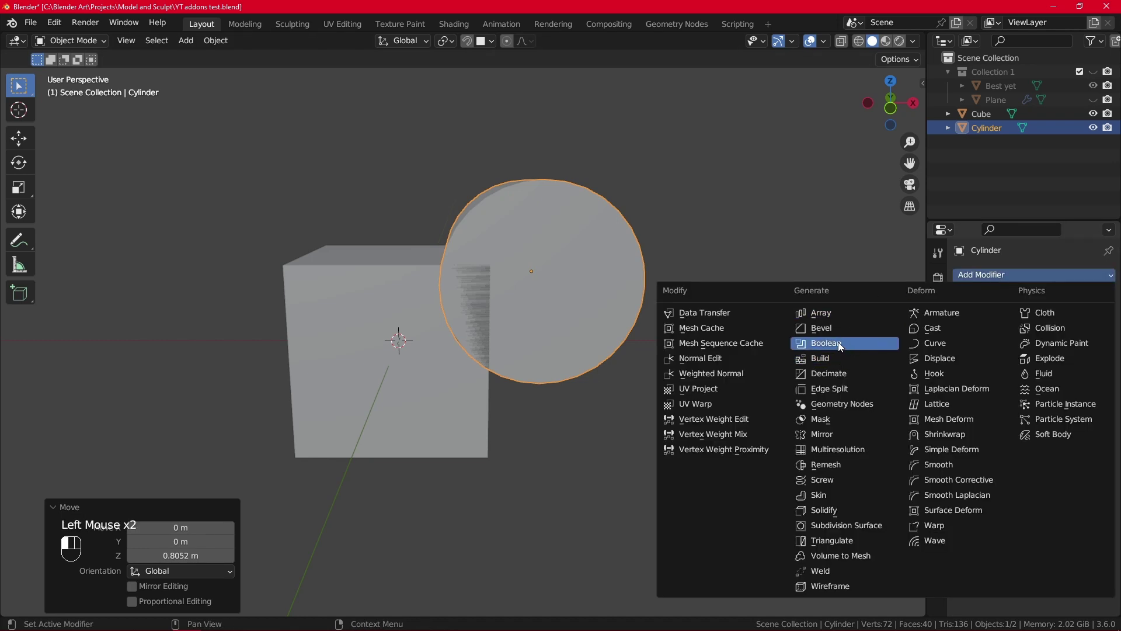
key(Escape)
middle_drag(640, 404, 621, 415)
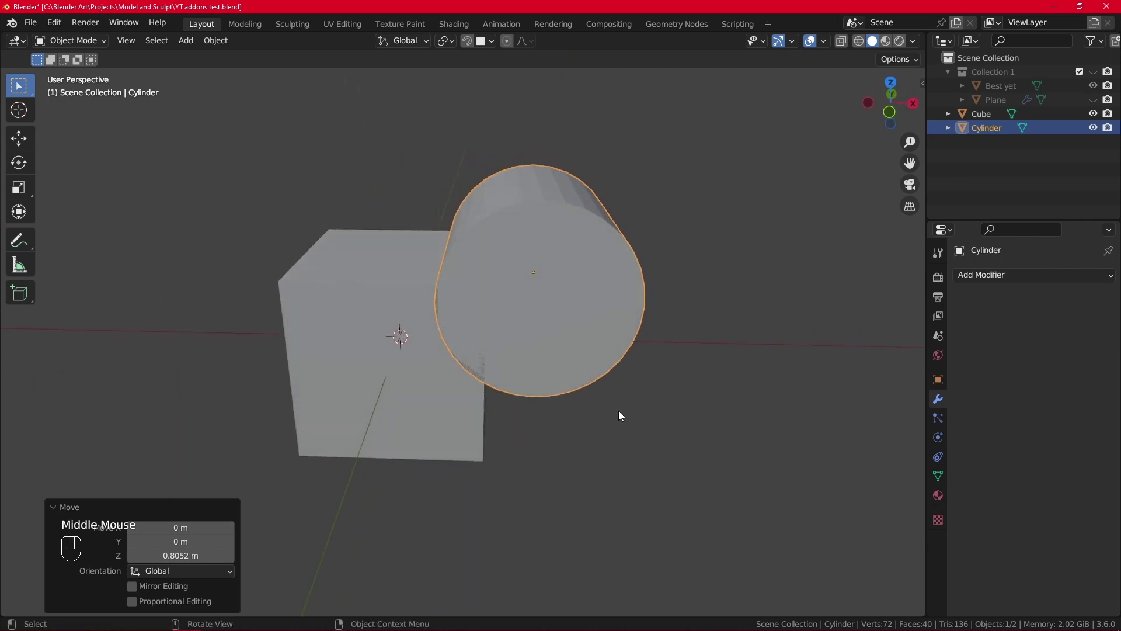
click(557, 337)
key(shift)
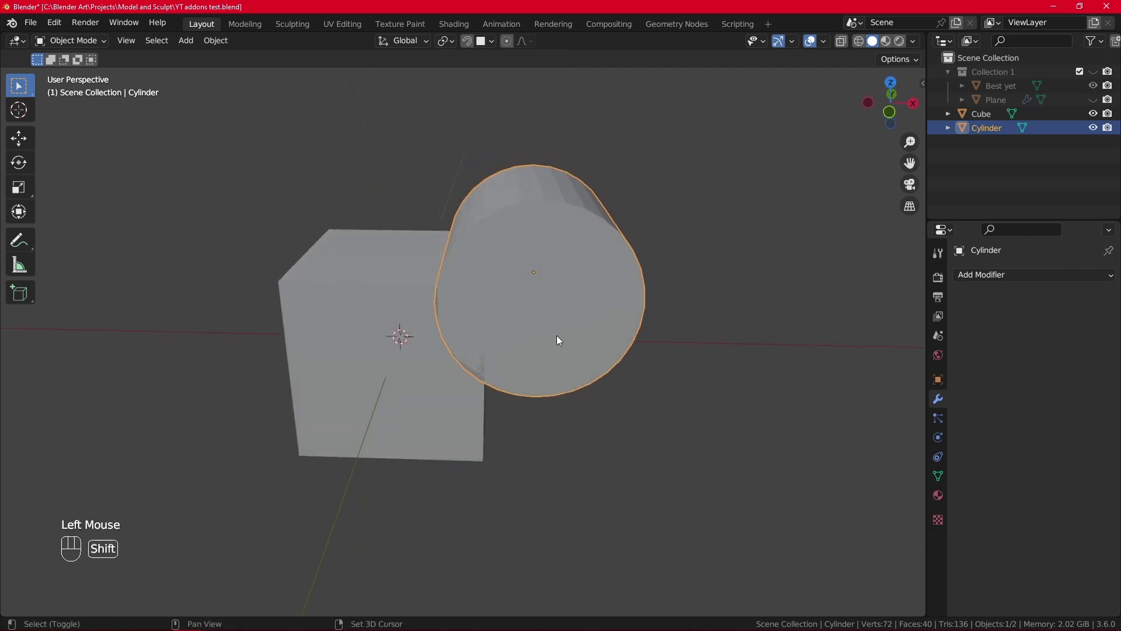
shift+click(399, 427)
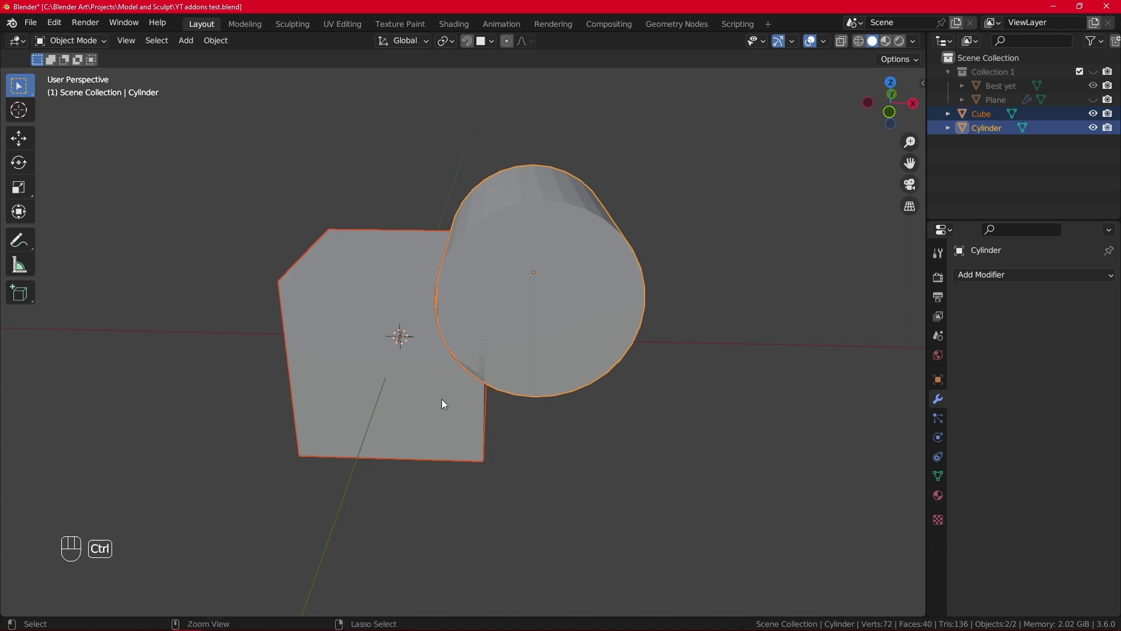
key(shift)
key(ctrl+shift+b)
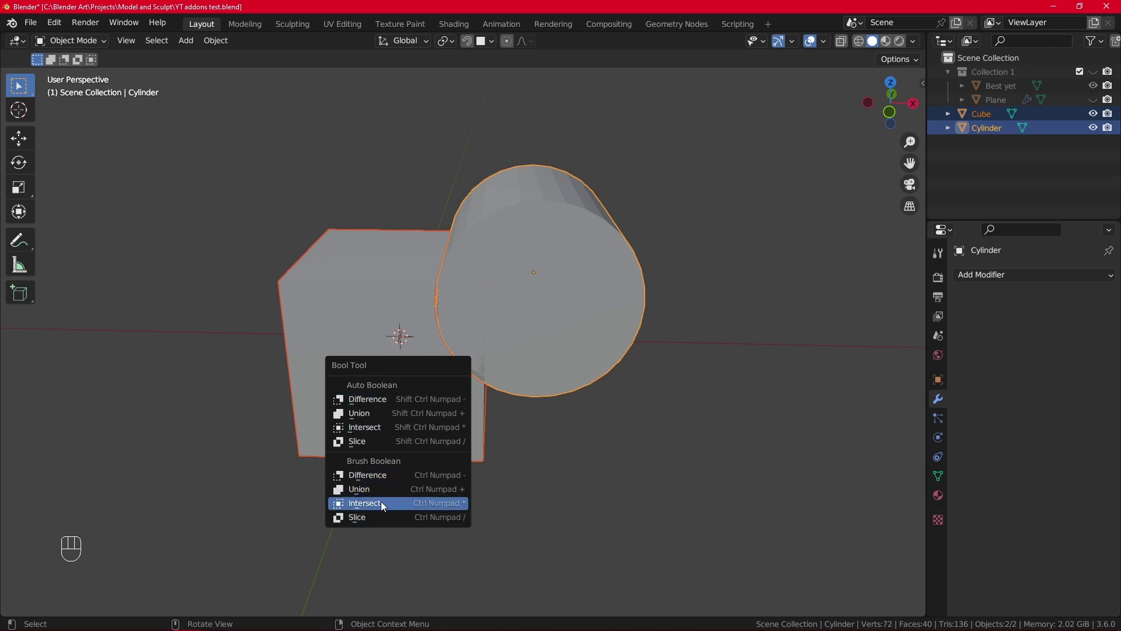
click(412, 399)
alt+middle_drag(463, 393, 658, 308)
alt+middle_drag(471, 265, 496, 318)
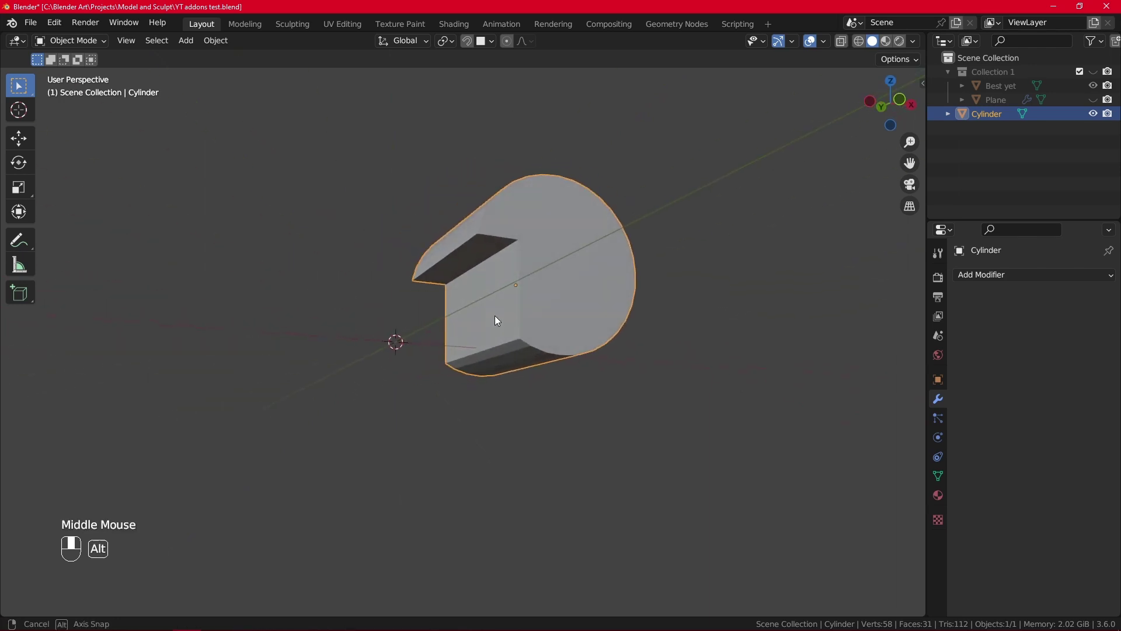
scroll(543, 277, up, 2)
alt+middle_drag(619, 309, 554, 294)
key(Tab)
key(Tab)
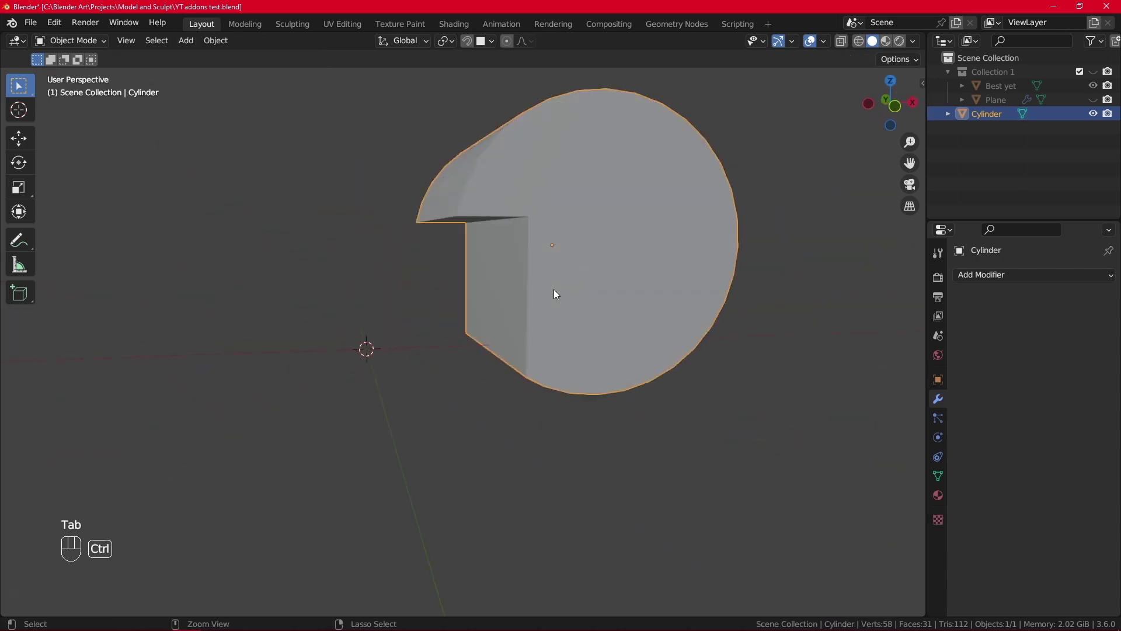
key(ctrl+z)
key(ctrl+z)
key(ctrl+z)
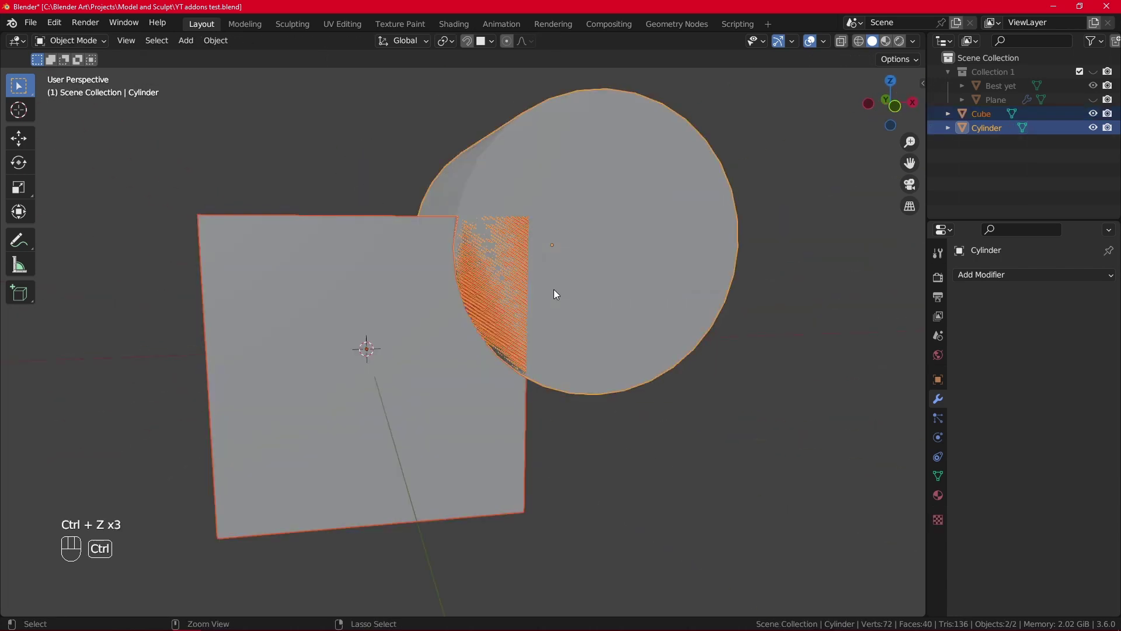
key(shift+ctrl+b)
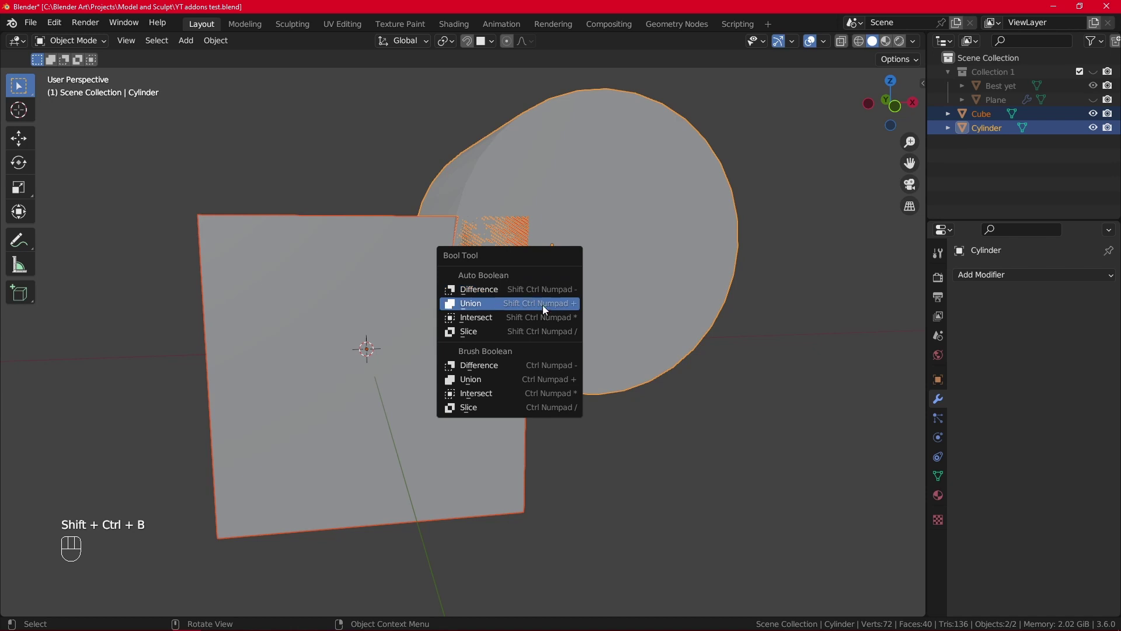
click(541, 305)
scroll(529, 292, up, 4)
key(Tab)
middle_drag(554, 314, 571, 265)
key(ctrl+z)
key(ctrl+z)
key(shift+ctrl+b)
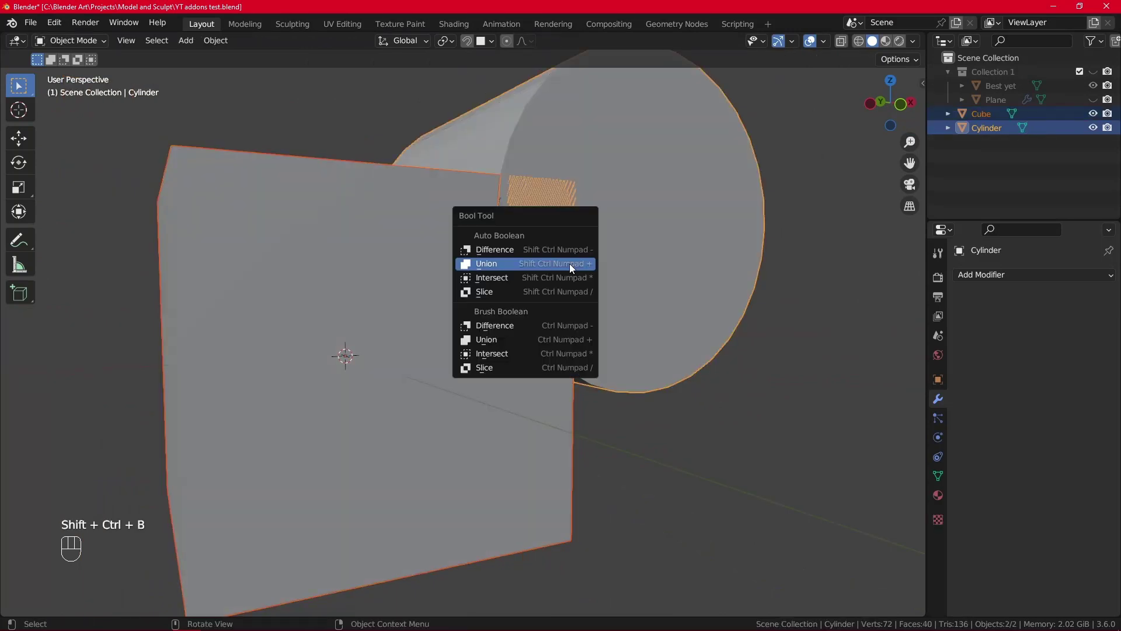
click(570, 279)
middle_drag(577, 280, 590, 315)
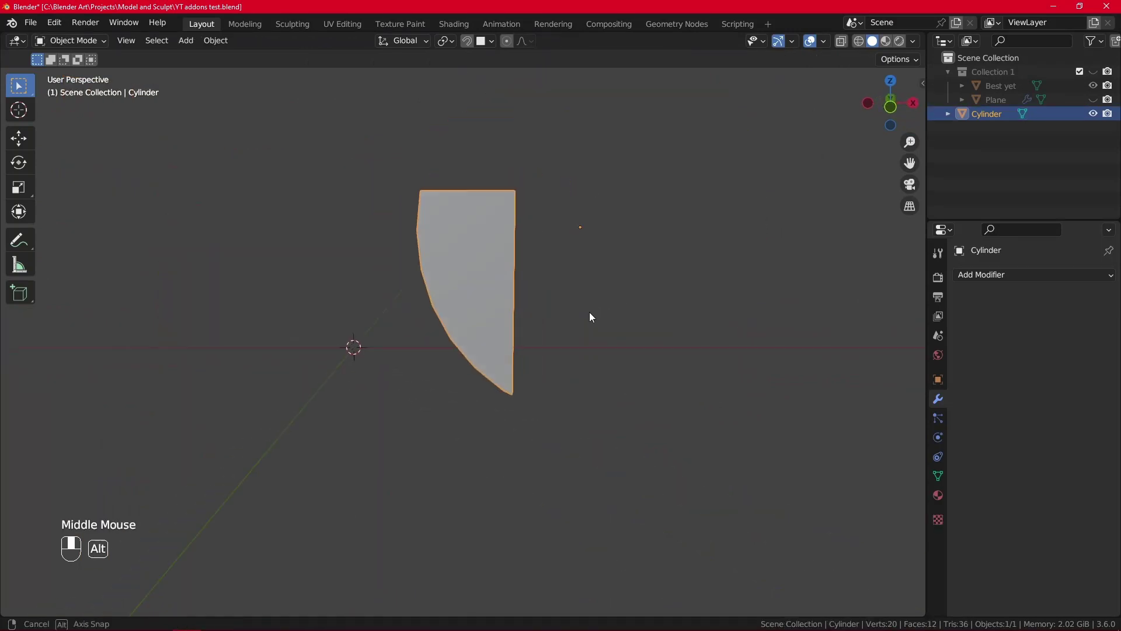
scroll(501, 263, down, 2)
key(g)
click(519, 327)
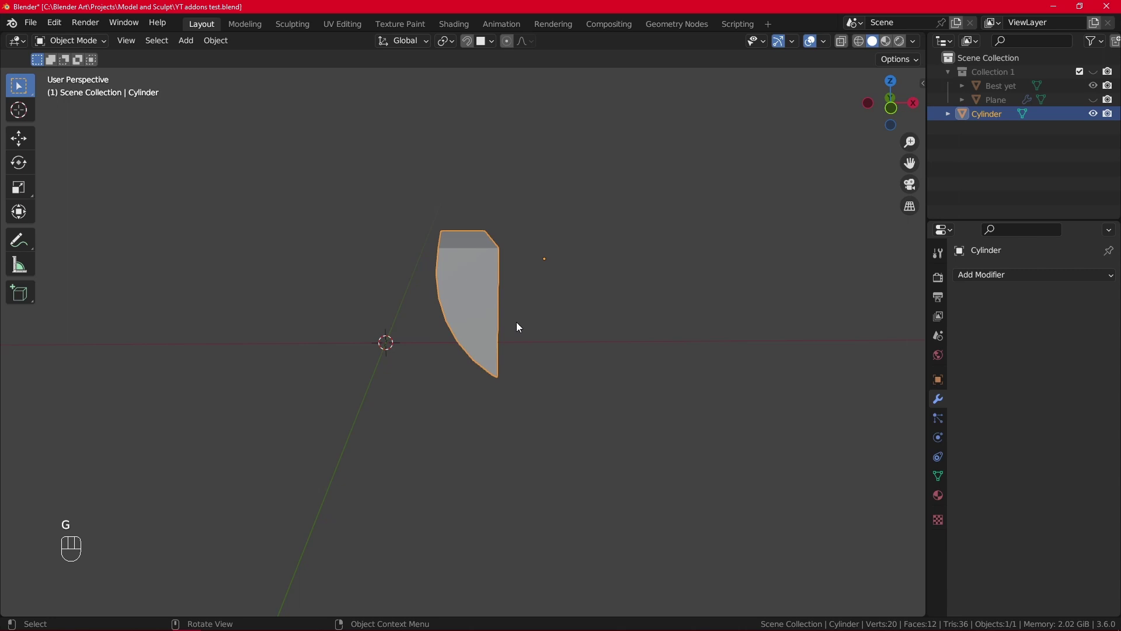
key(ctrl+z)
key(ctrl+z)
key(shift+ctrl+b)
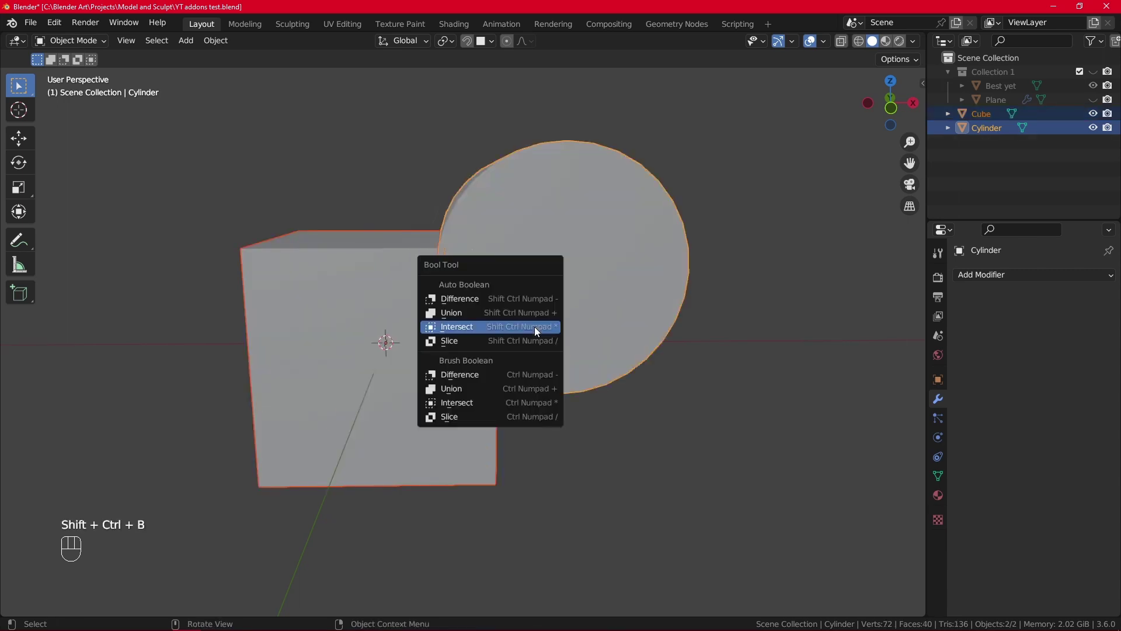
click(554, 341)
alt+middle_drag(491, 324, 545, 307)
scroll(600, 282, up, 2)
key(g)
click(530, 300)
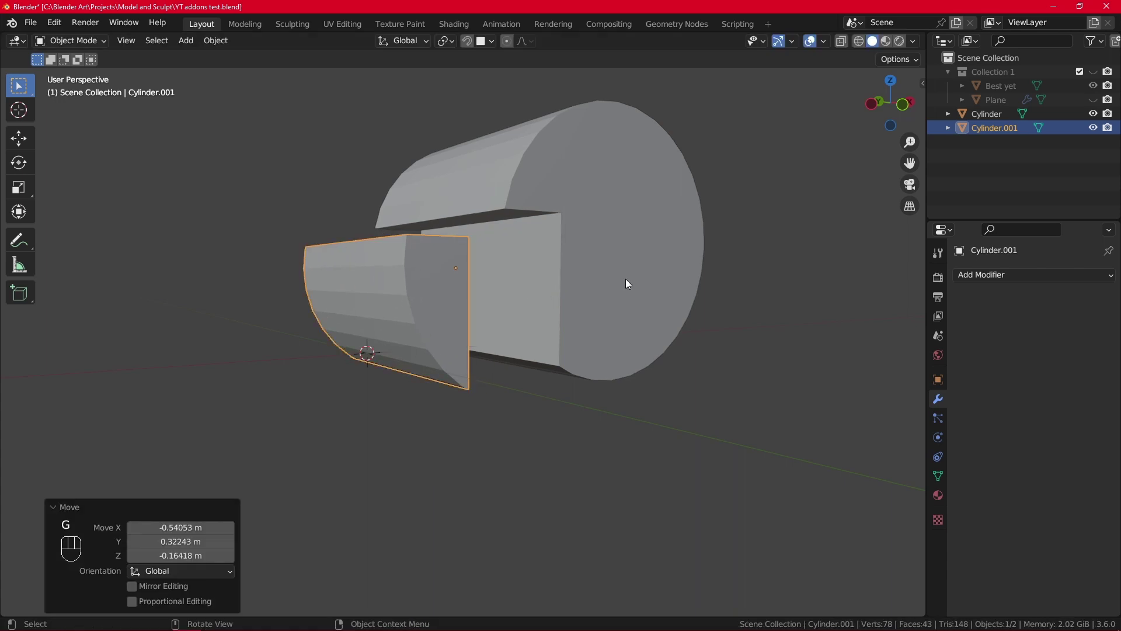
key(Tab)
key(Tab)
key(ctrl+z)
key(ctrl+z)
key(ctrl+z)
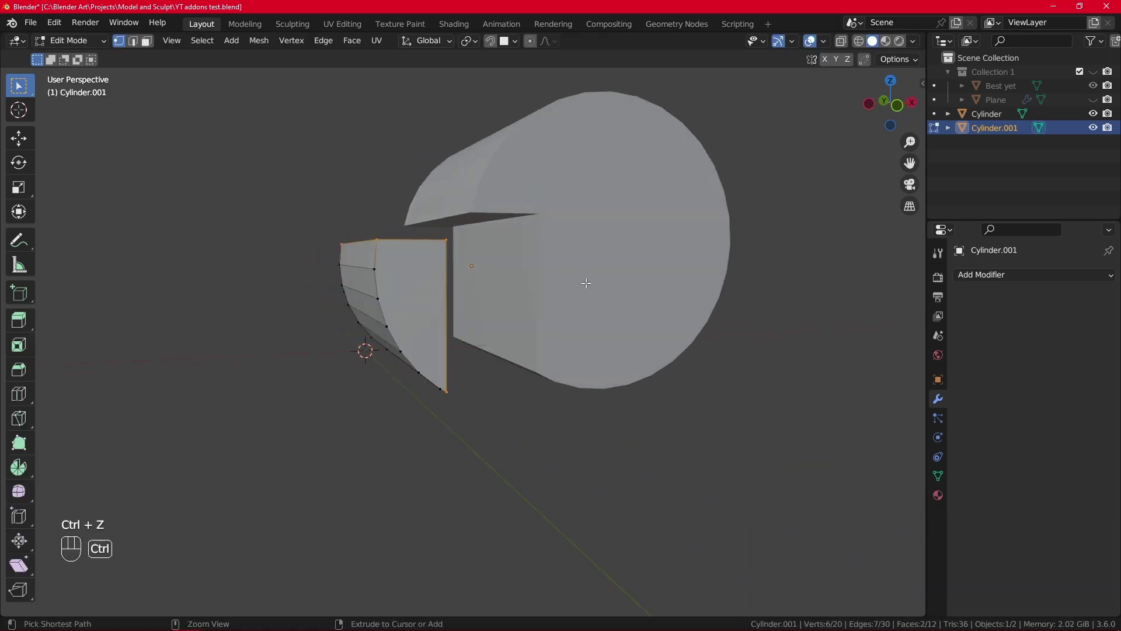
- Undo the slice, select the cylinder and cube, and apply Bool Tool Brush Difference
key(ctrl+z)
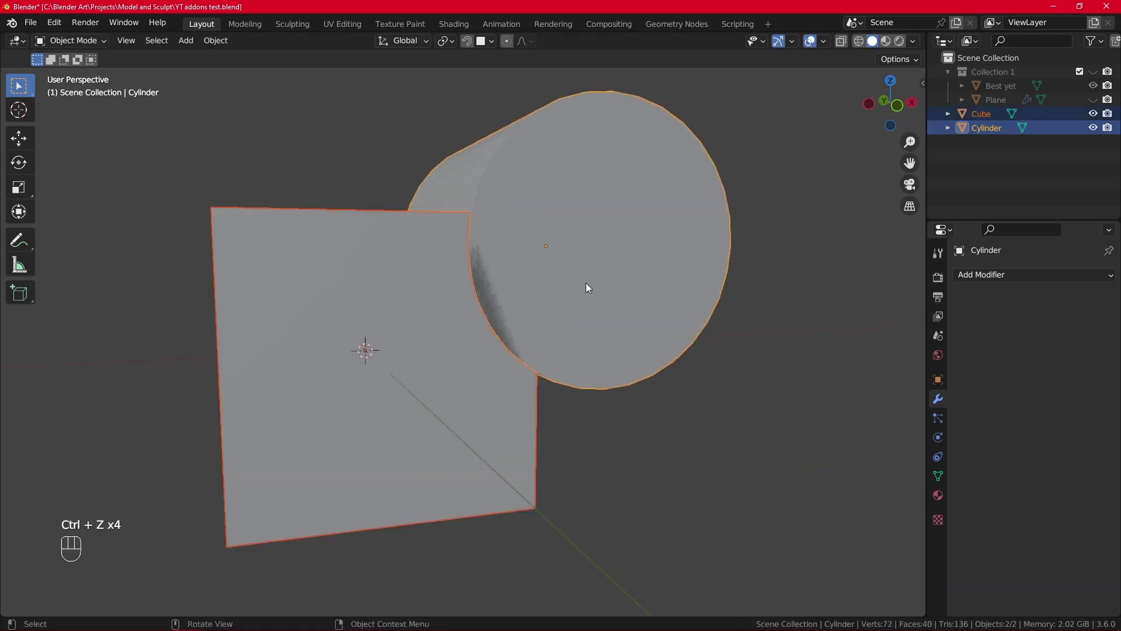
click(587, 283)
middle_drag(587, 283, 543, 324)
shift+click(475, 362)
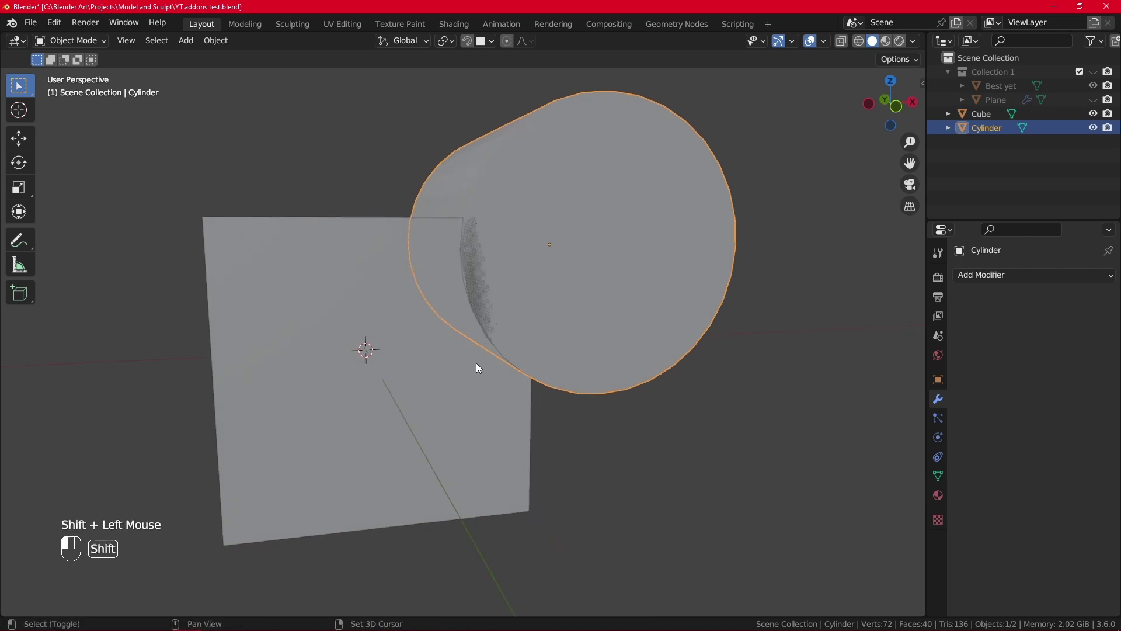
key(shift+ctrl+b)
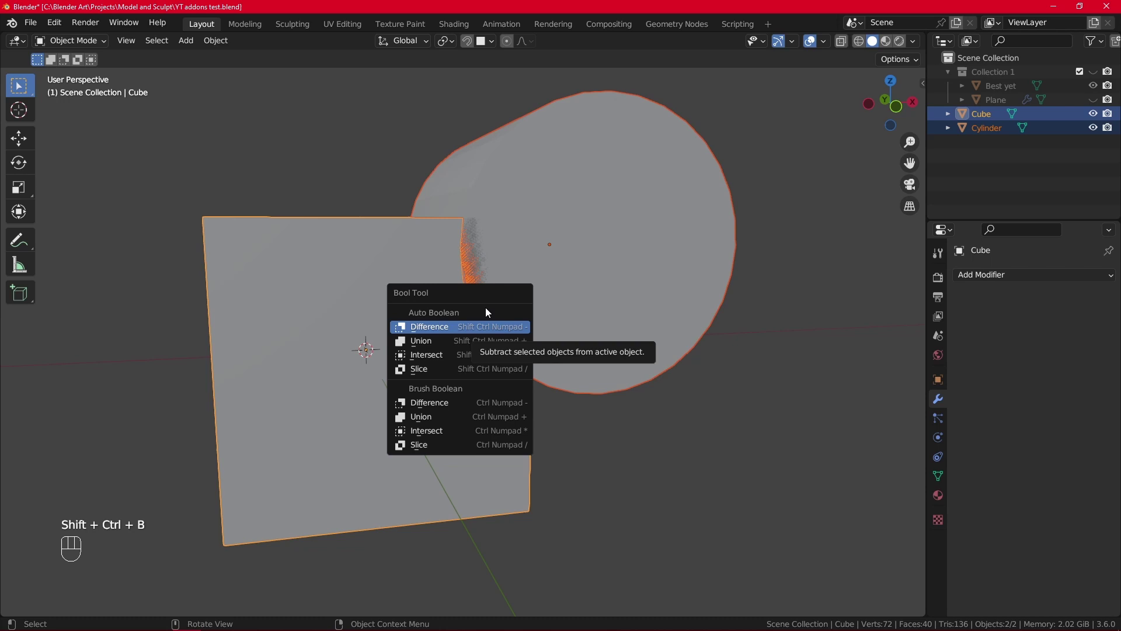
click(475, 404)
scroll(475, 404, down, 2)
middle_drag(555, 342, 587, 341)
- Select the cylinder cutter and reposition it several times against the cube
click(576, 296)
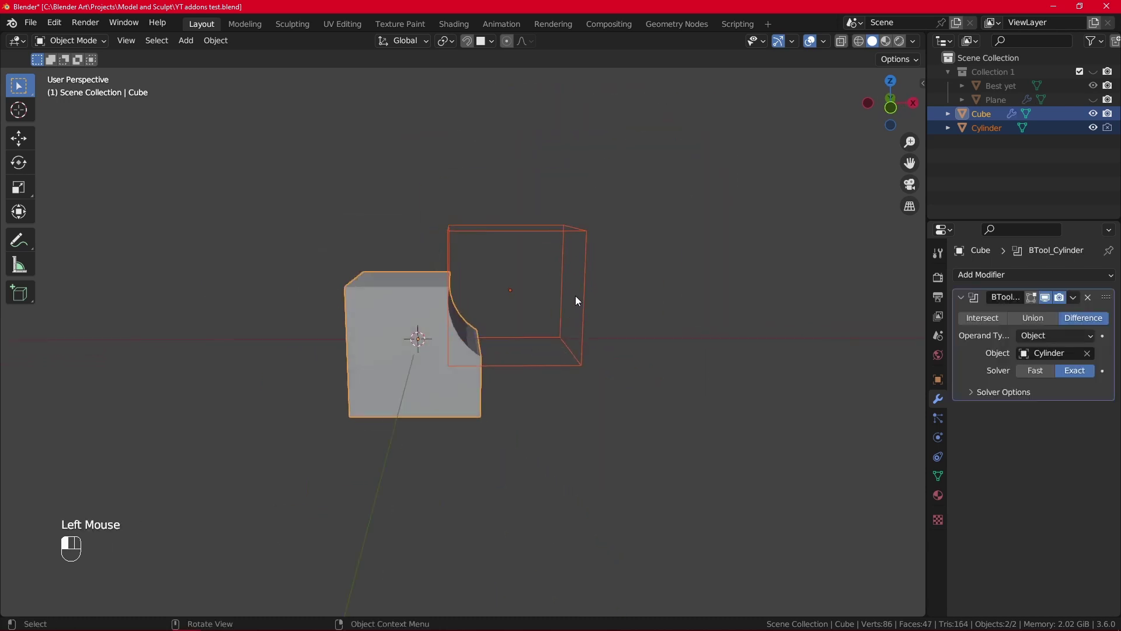
click(576, 289)
key(g)
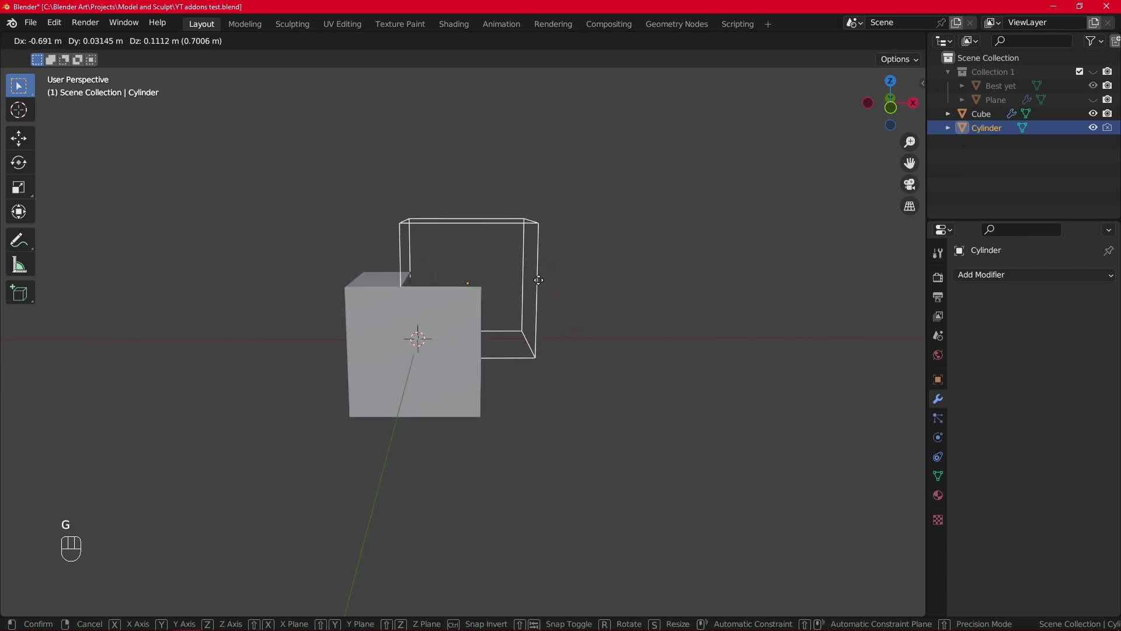
click(528, 286)
middle_drag(671, 278, 556, 359)
key(g)
click(577, 332)
key(g)
click(562, 345)
key(g)
click(544, 346)
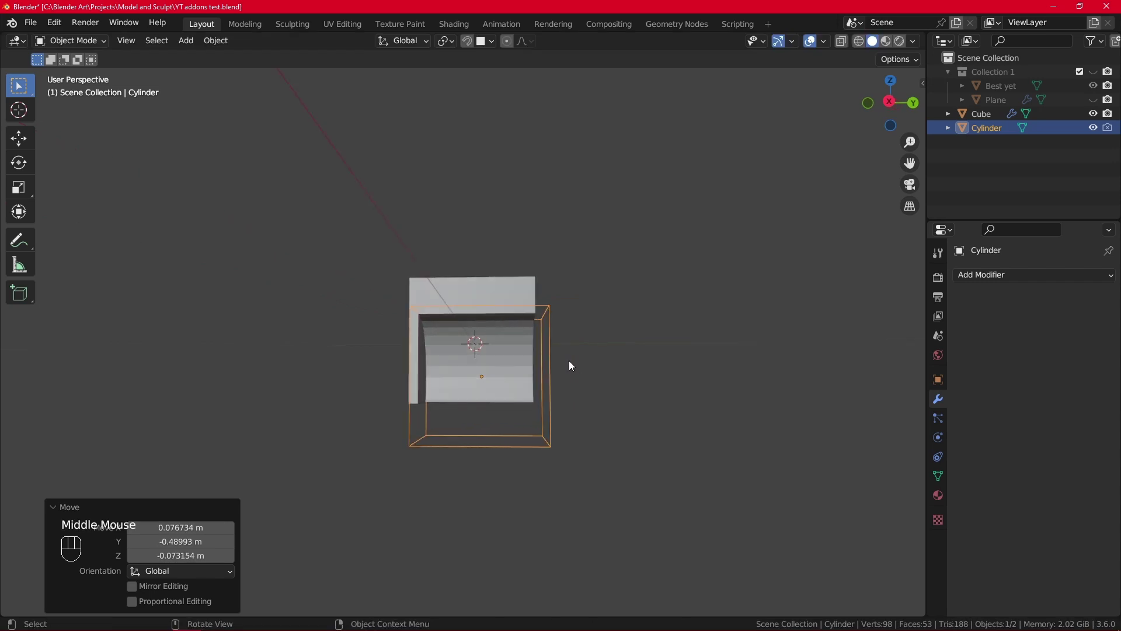
- Apply the brush to make the cube's cut permanent
key(ctrl+shift+b)
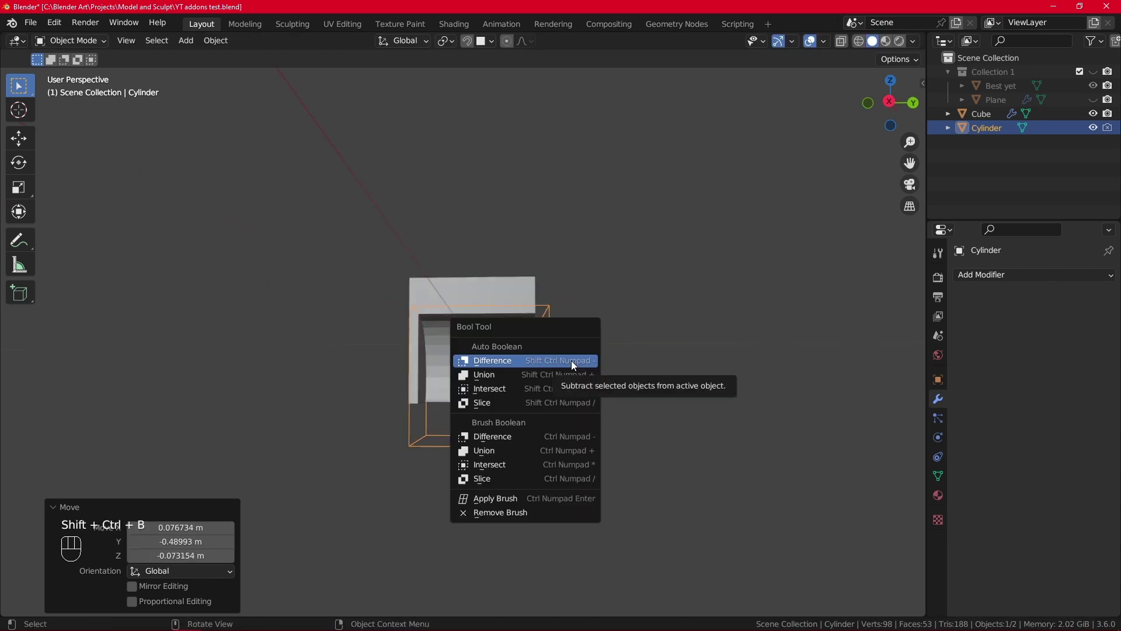
click(562, 498)
middle_drag(548, 411, 563, 435)
- Move the cutter aside, then box-select and delete both the cube and cylinder
key(g)
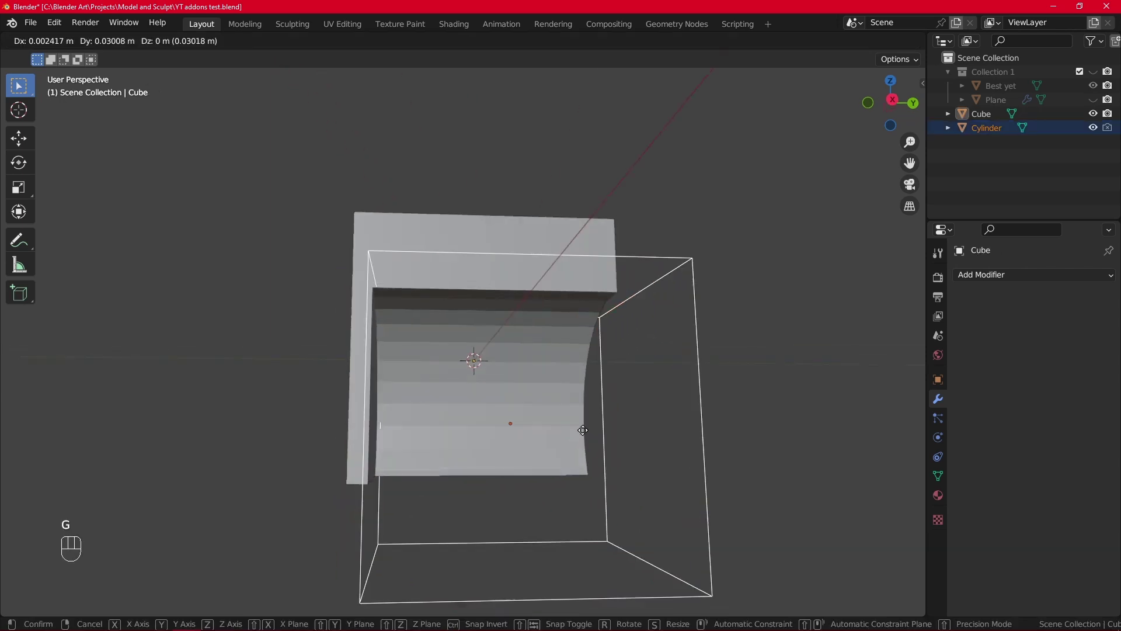
click(829, 429)
scroll(633, 387, down, 5)
drag(434, 257, 659, 347)
key(Delete)
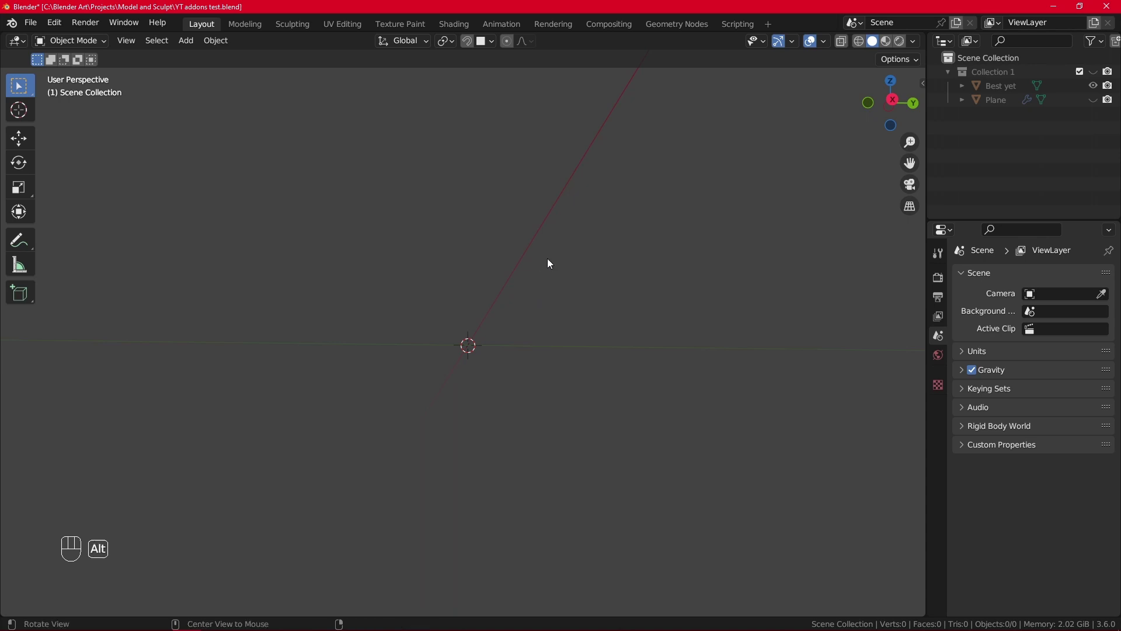
- Unhide the head's collection and switch the head into Sculpt Mode
alt+middle_drag(547, 259, 688, 274)
alt+middle_drag(647, 318, 650, 252)
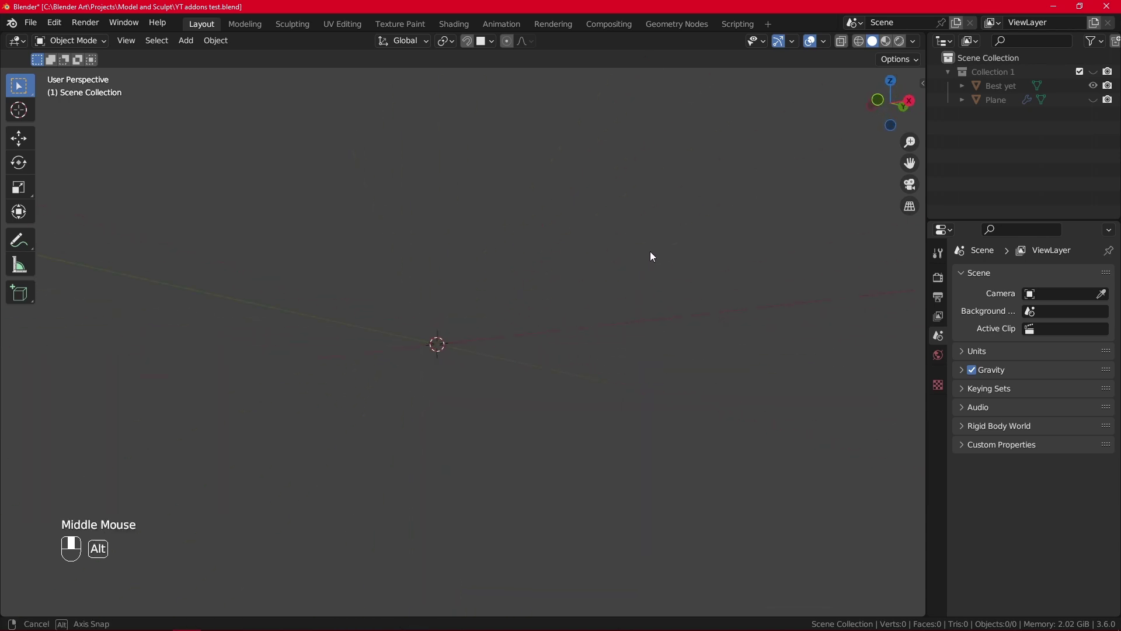
alt+middle_drag(736, 295, 670, 269)
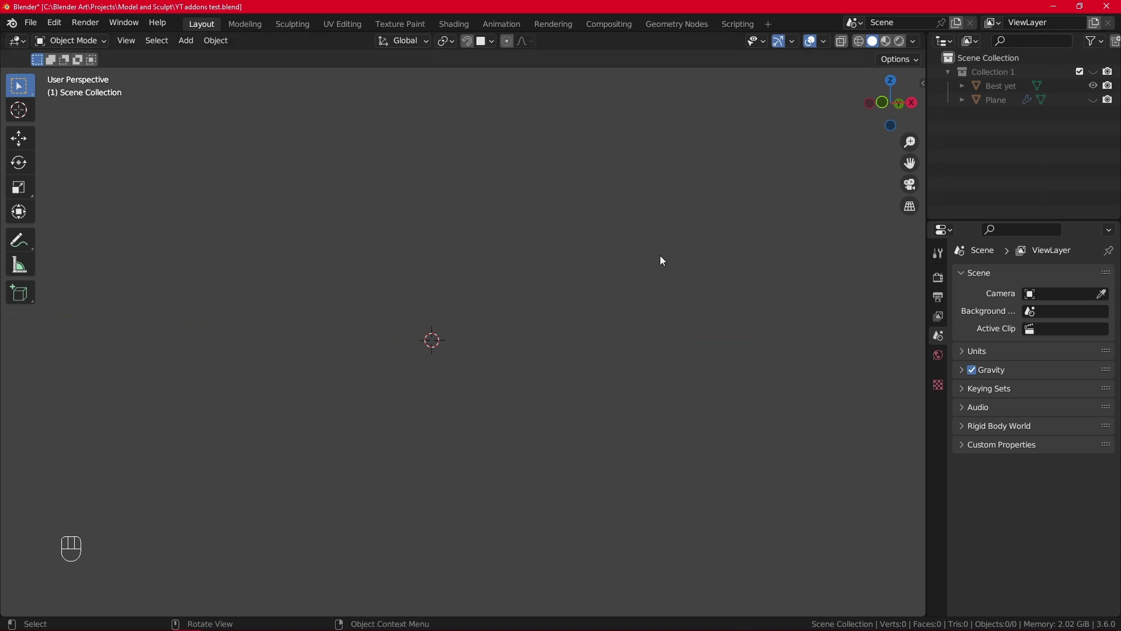
alt+middle_drag(663, 260, 700, 262)
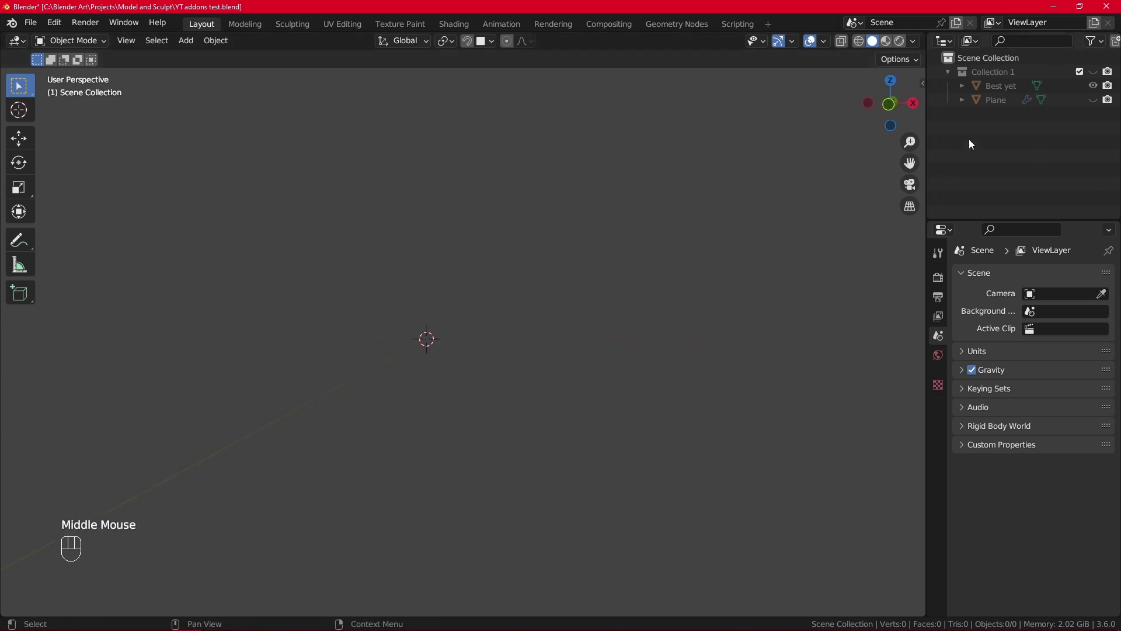
click(1092, 71)
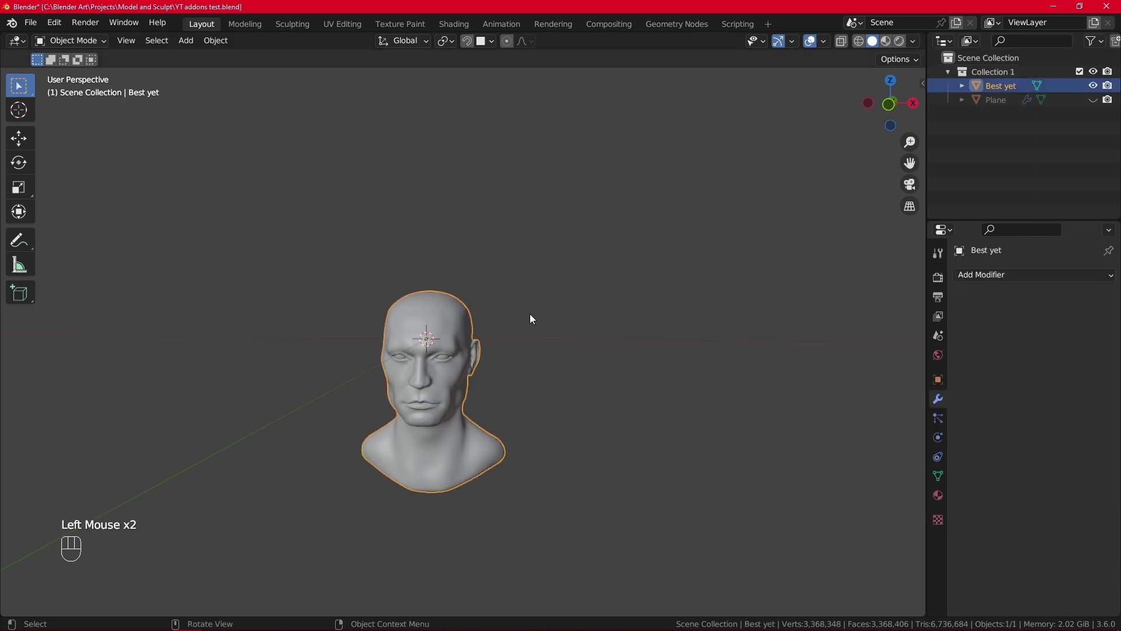
click(86, 39)
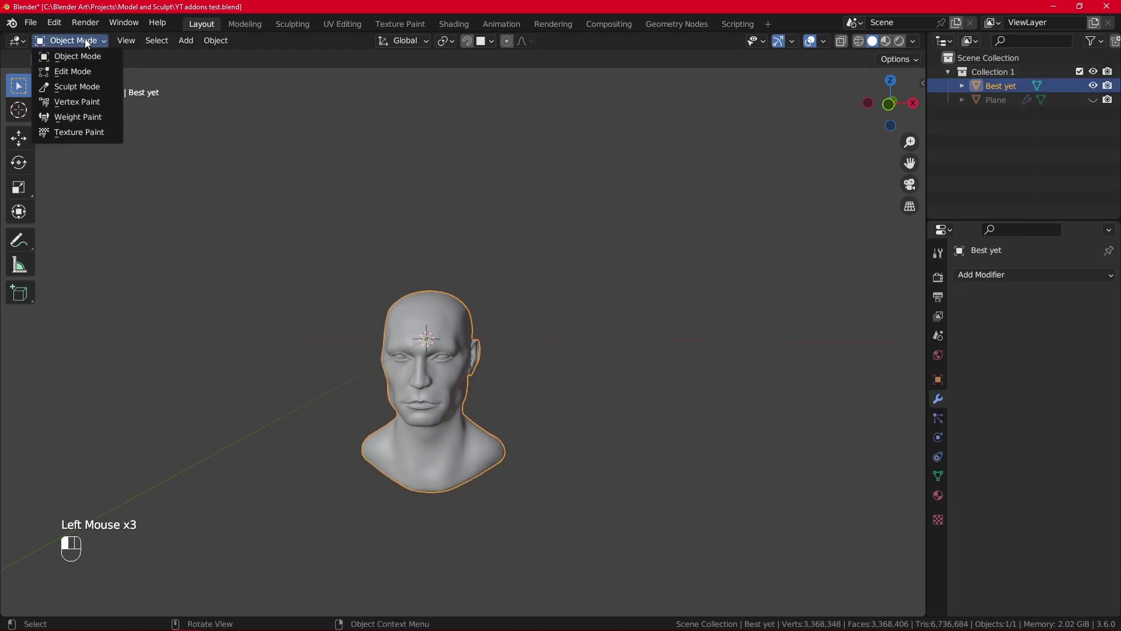
click(89, 89)
- Try Draw Sharp, make Blob the active sculpt brush, and collapse the brush toolbar
scroll(519, 290, up, 2)
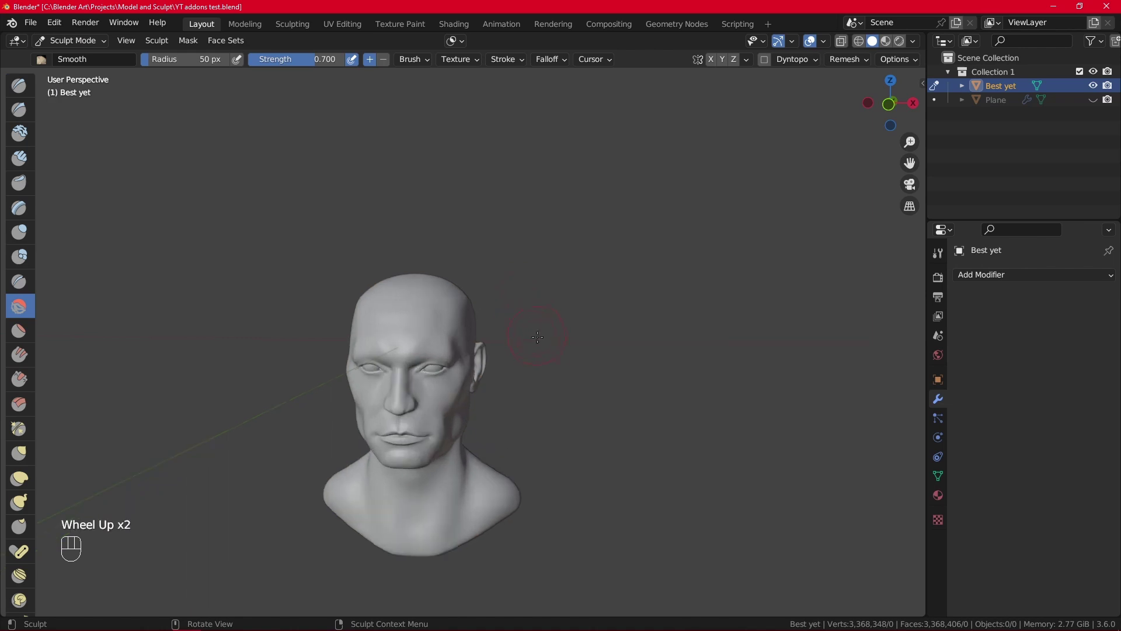
shift+middle_drag(533, 338, 563, 275)
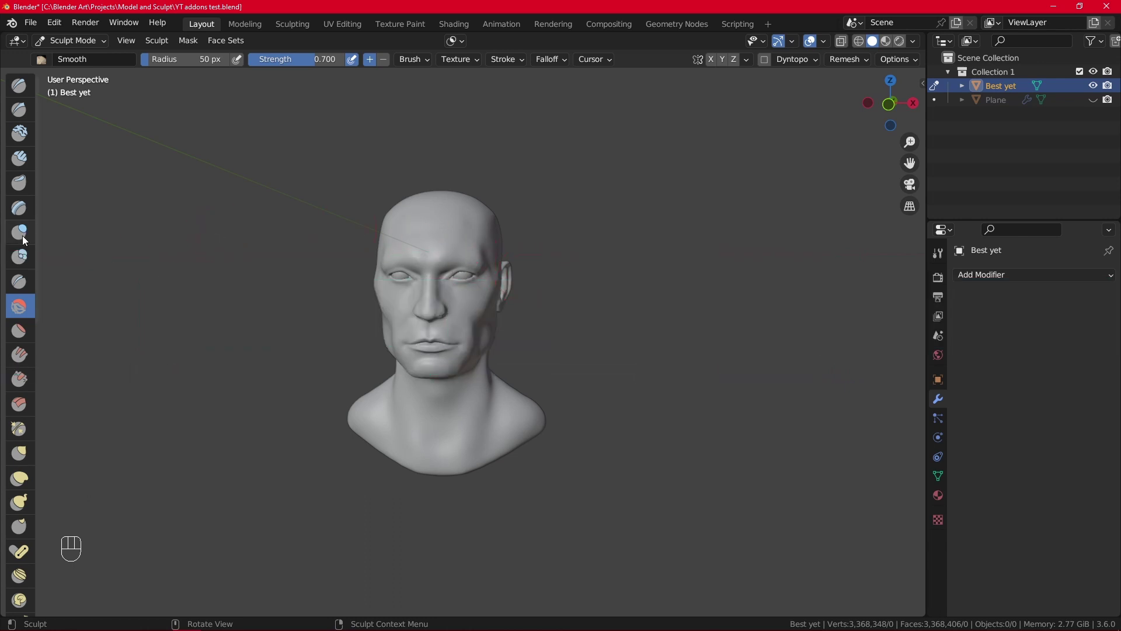
click(21, 233)
click(17, 184)
click(12, 113)
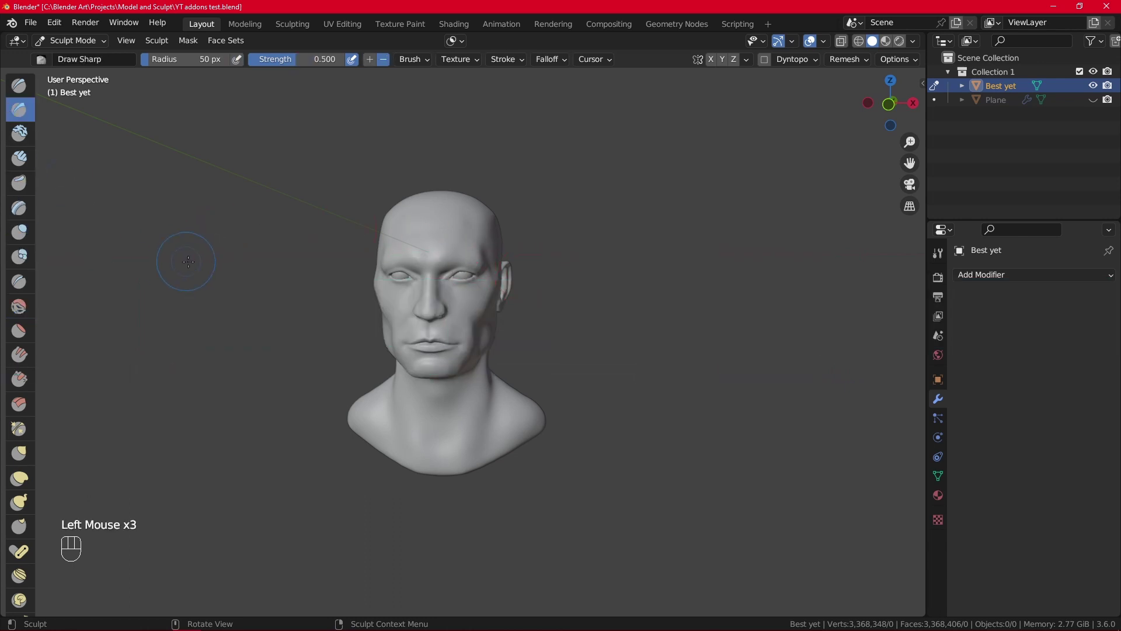
click(11, 304)
click(19, 255)
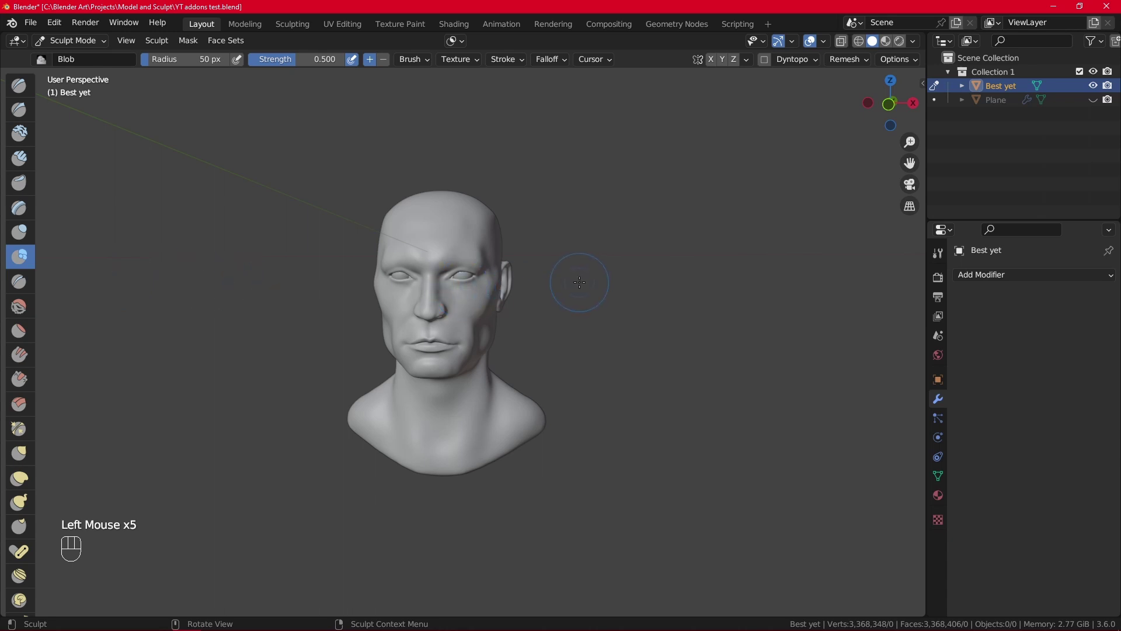
click(36, 80)
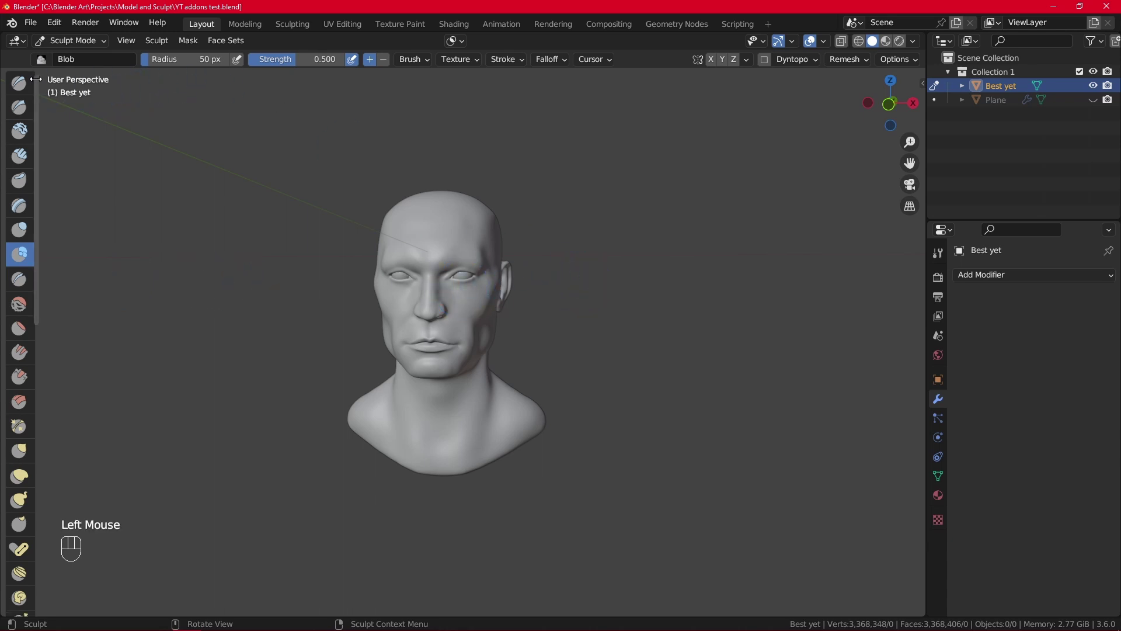
drag(36, 81, 3, 84)
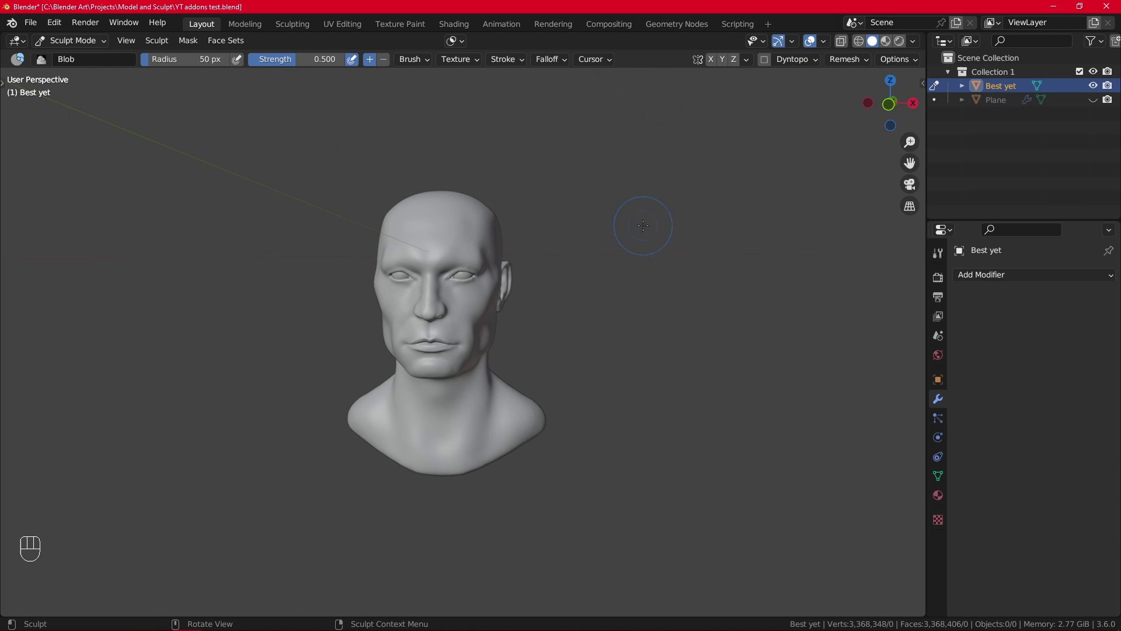
key(space)
mouse_move(643, 226)
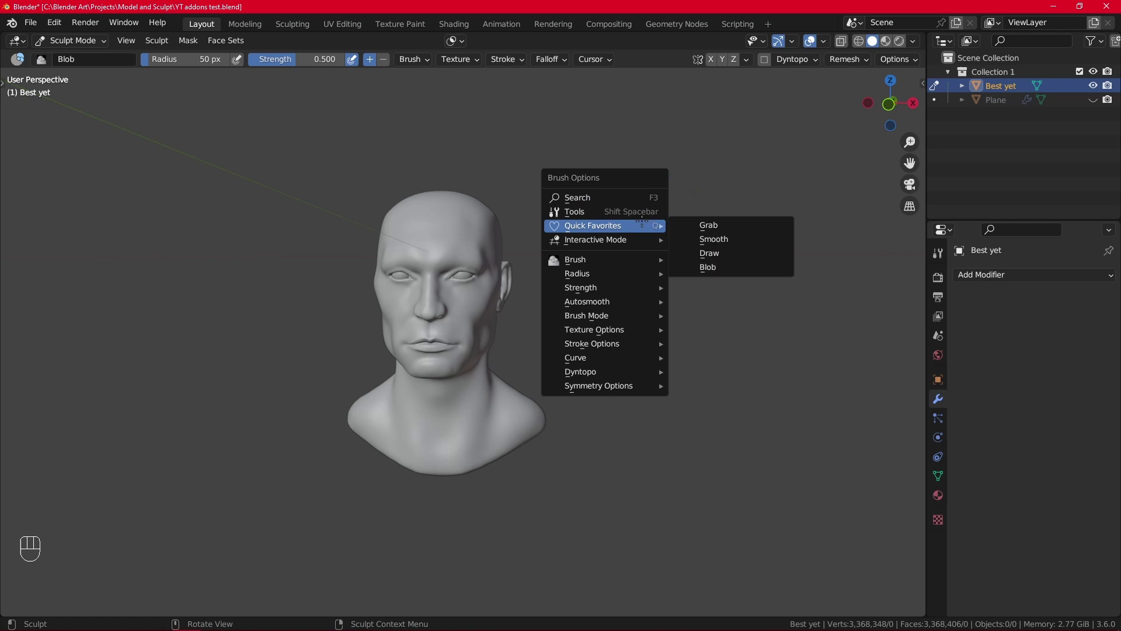
mouse_move(633, 254)
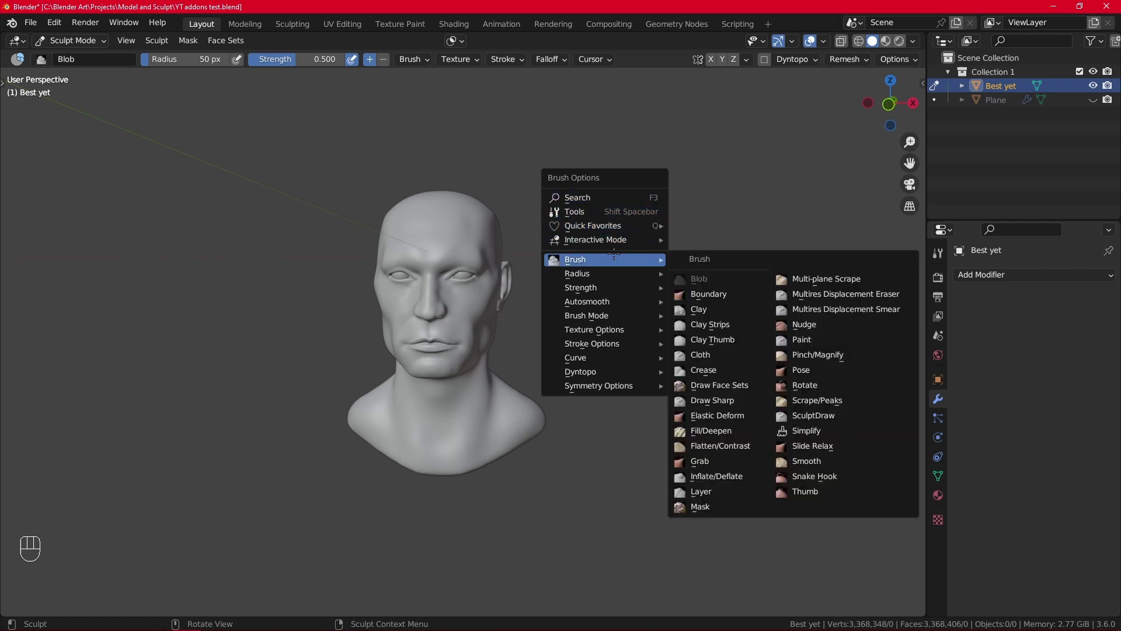
mouse_move(608, 277)
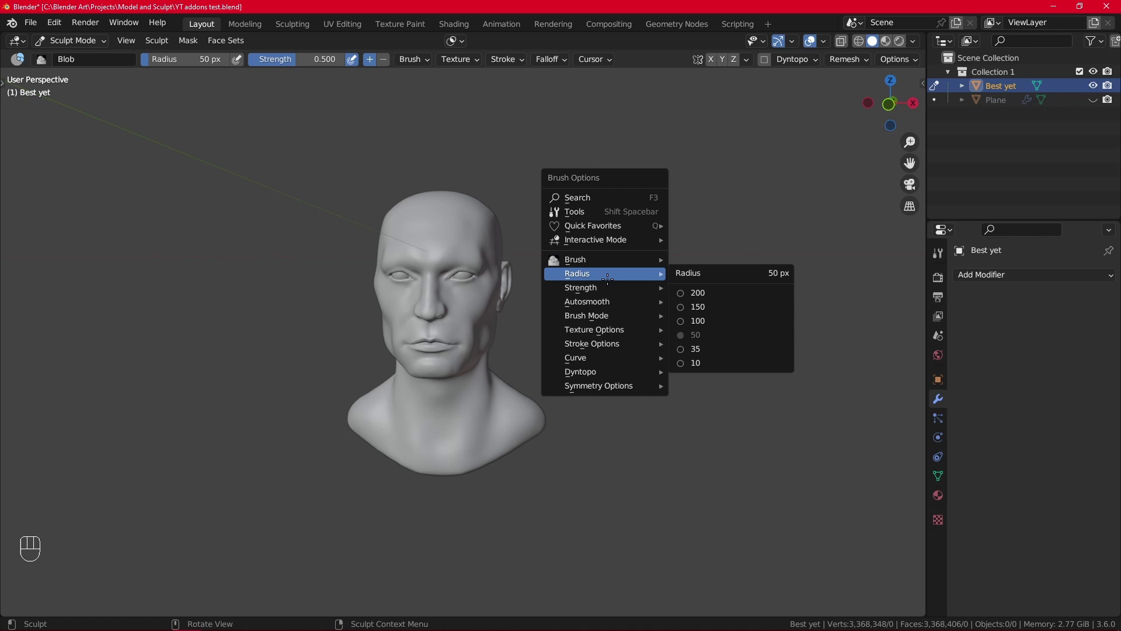
mouse_move(609, 314)
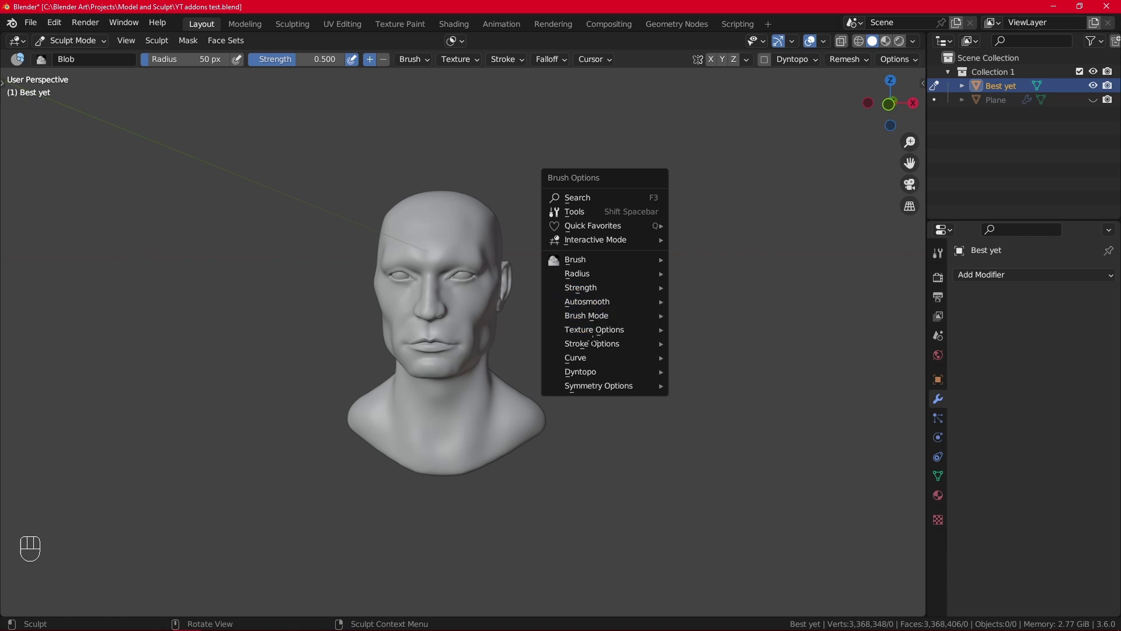
mouse_move(592, 388)
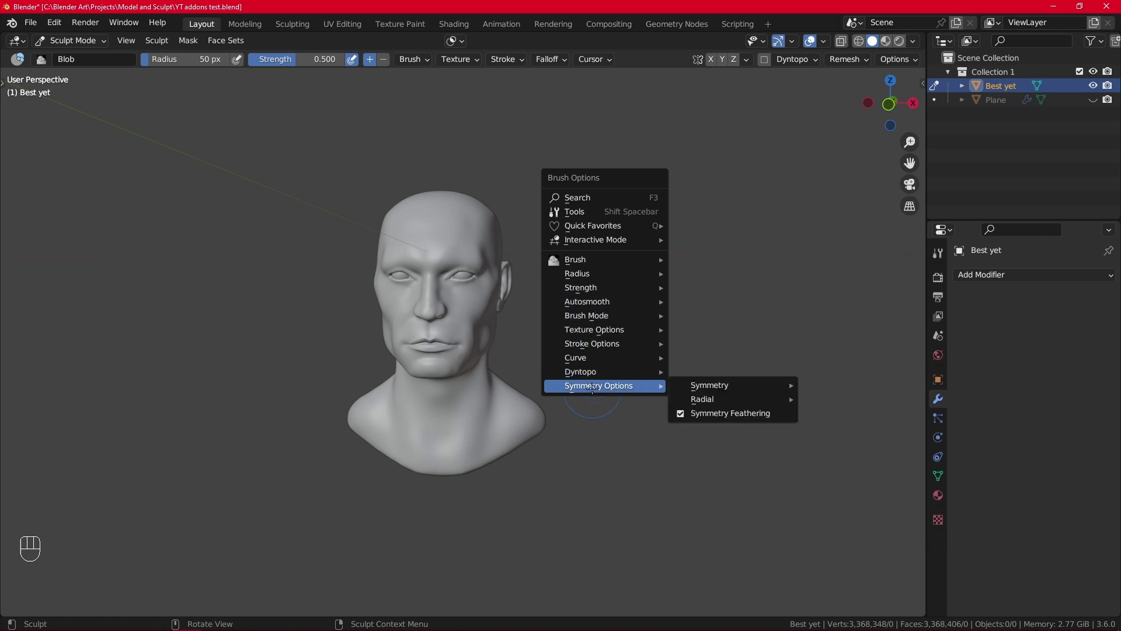
mouse_move(607, 239)
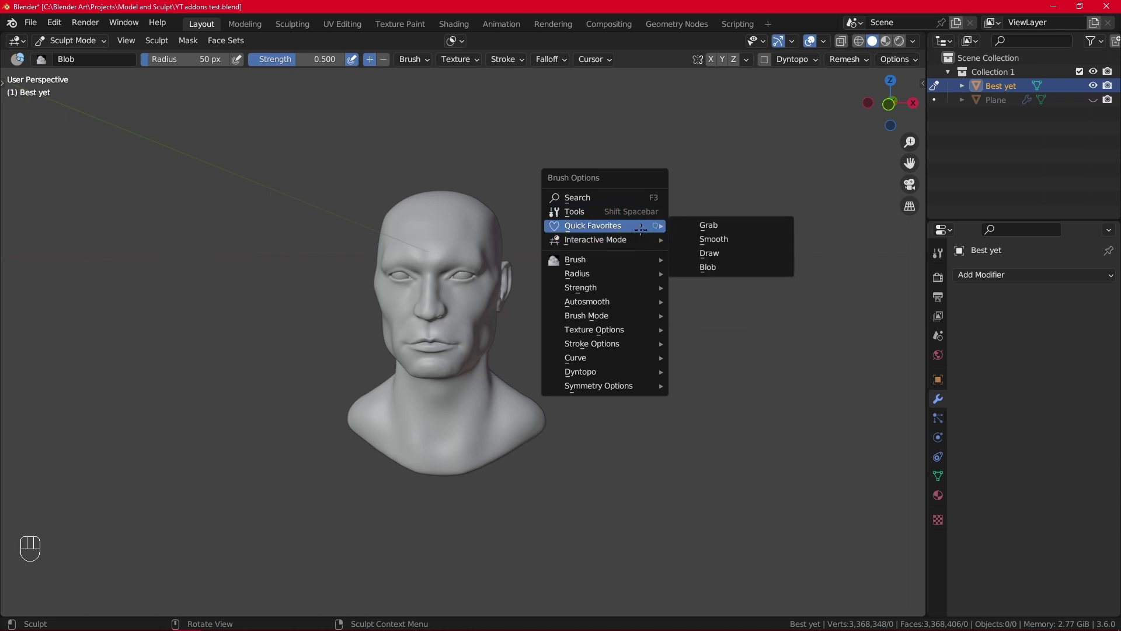
- Show the brush toolbar again and add the Flatten brush to Quick Favorites
click(3, 82)
right_click(17, 328)
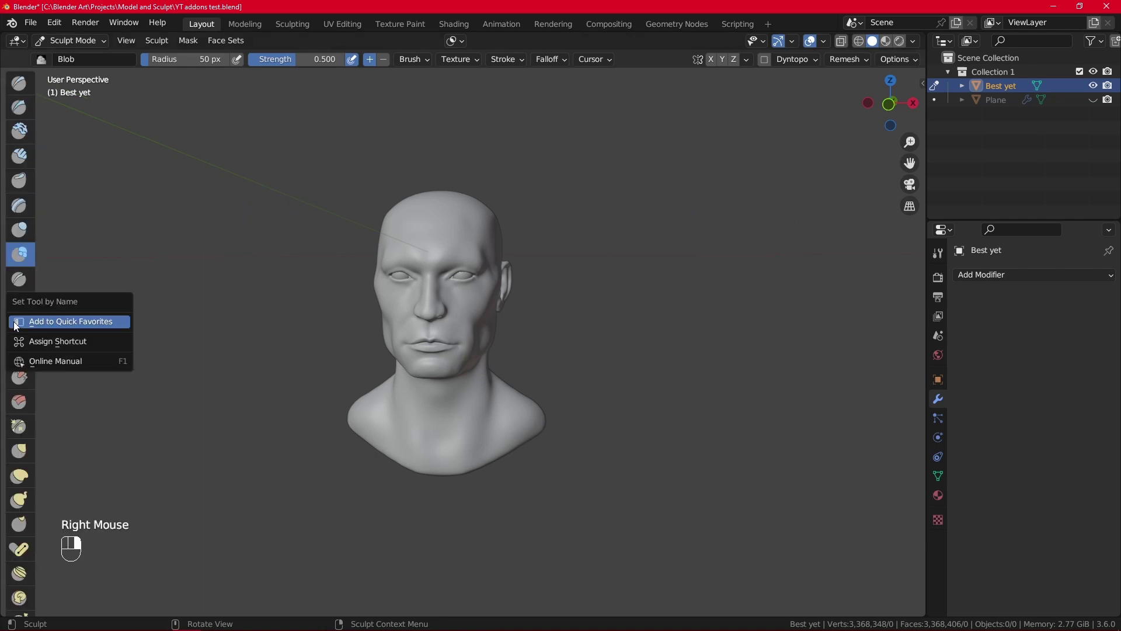
click(91, 323)
- Make Flatten/Contrast the active brush from the Quick Favorites menu
key(space)
mouse_move(450, 181)
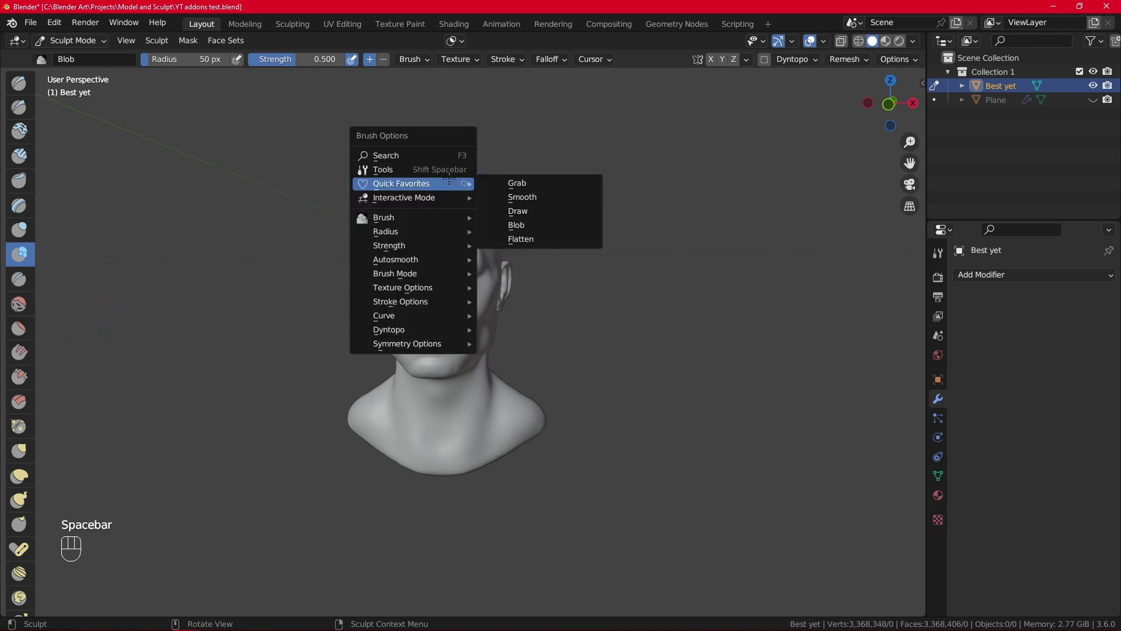
click(551, 237)
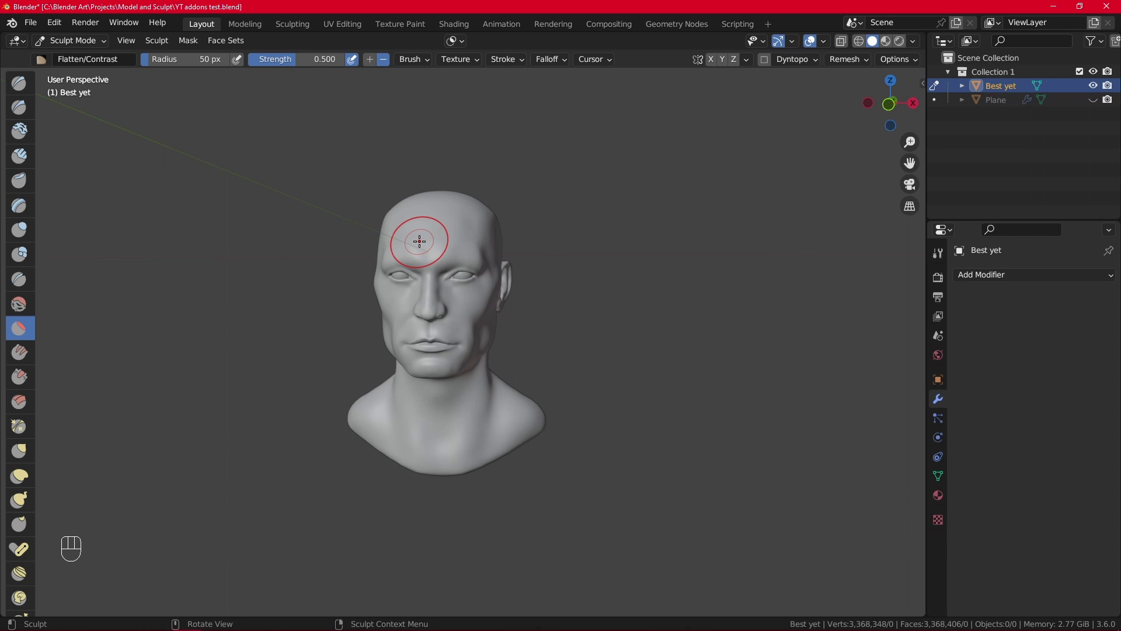
mouse_move(380, 301)
middle_down()
mouse_move(281, 304)
mouse_move(373, 301)
middle_up()
click(58, 41)
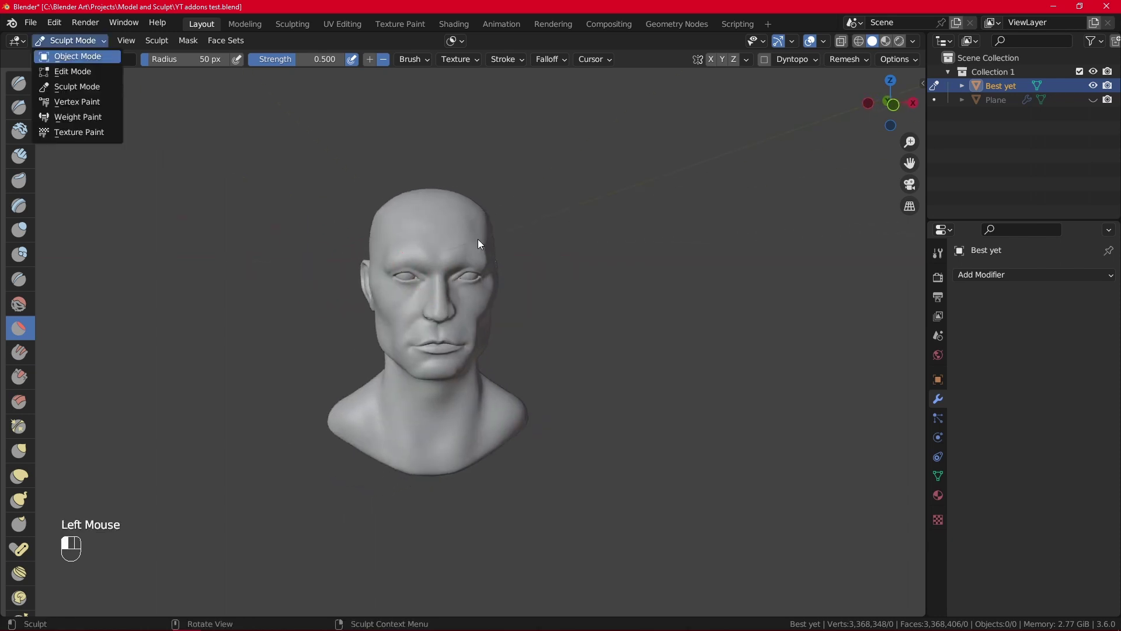
- Return to Object Mode, unhide the green mask Plane, select it and enter Edit Mode
key(Return)
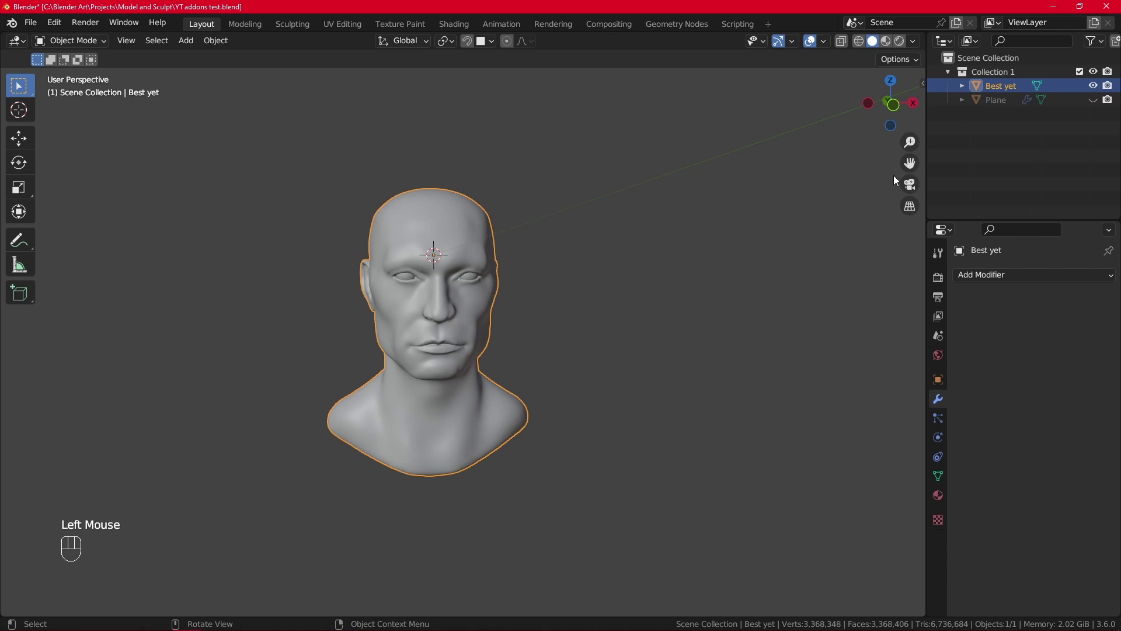
click(1093, 100)
scroll(590, 204, up, 3)
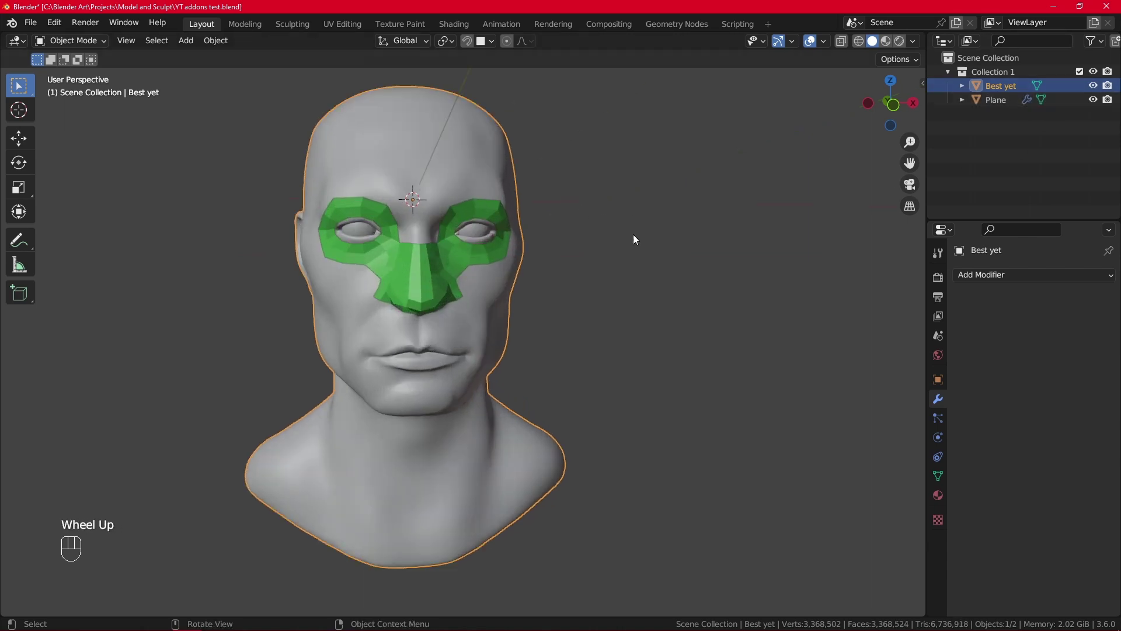
middle_drag(634, 239, 597, 224)
click(437, 263)
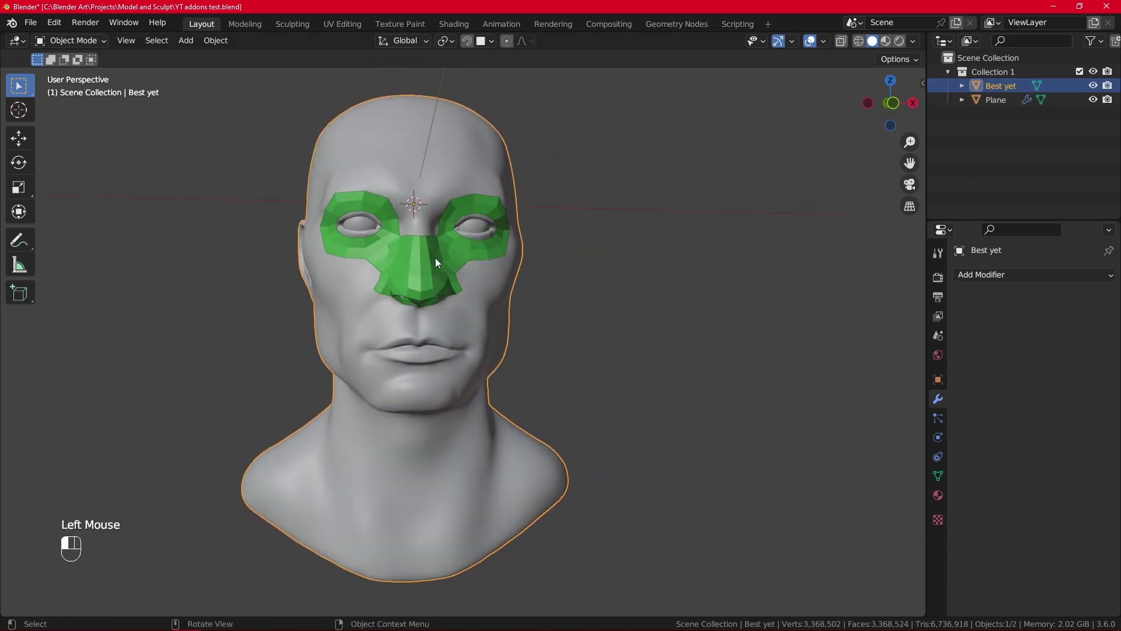
middle_drag(435, 258, 499, 247)
scroll(521, 244, up, 2)
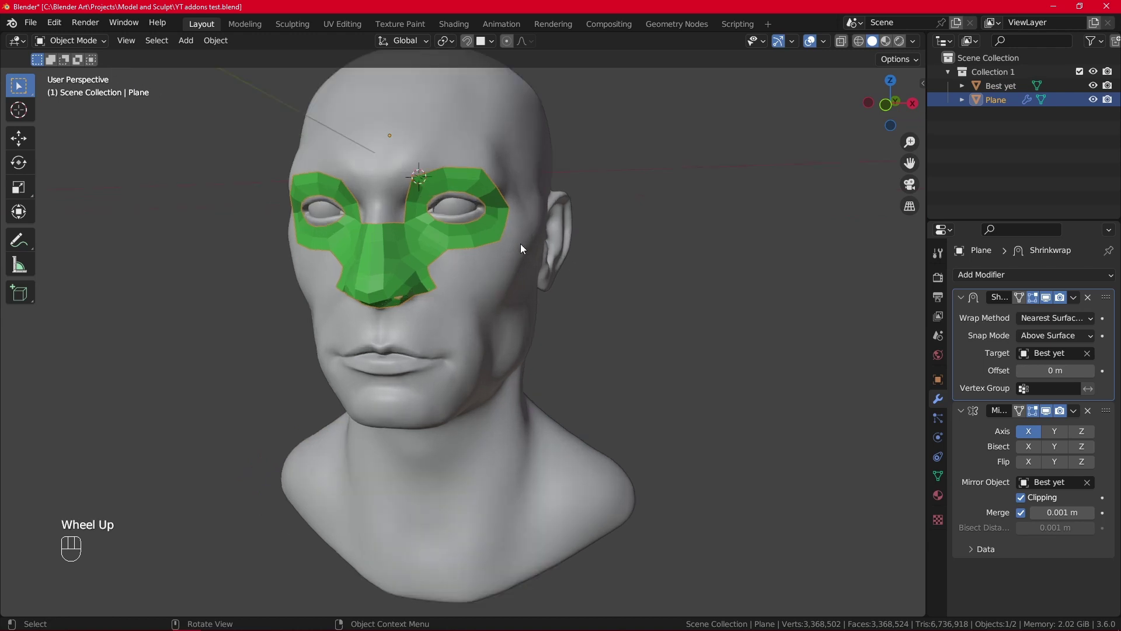
key(Tab)
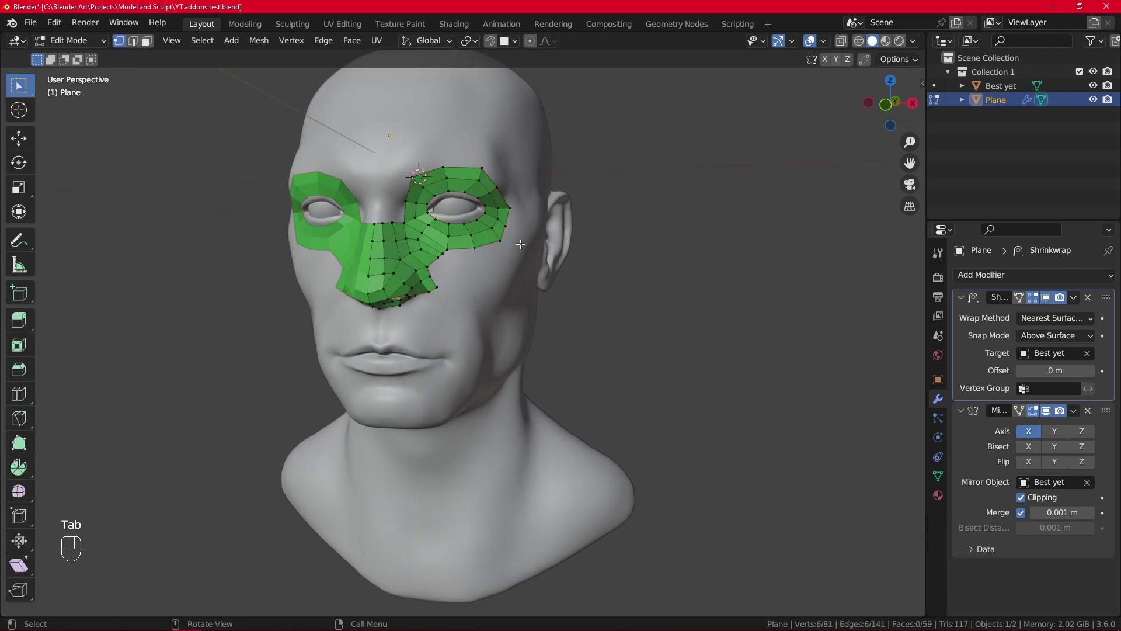
- Nudge several vertices around the mask's eye-hole rim into new positions
scroll(533, 223, up, 2)
shift+middle_drag(533, 222, 528, 181)
scroll(571, 268, up, 2)
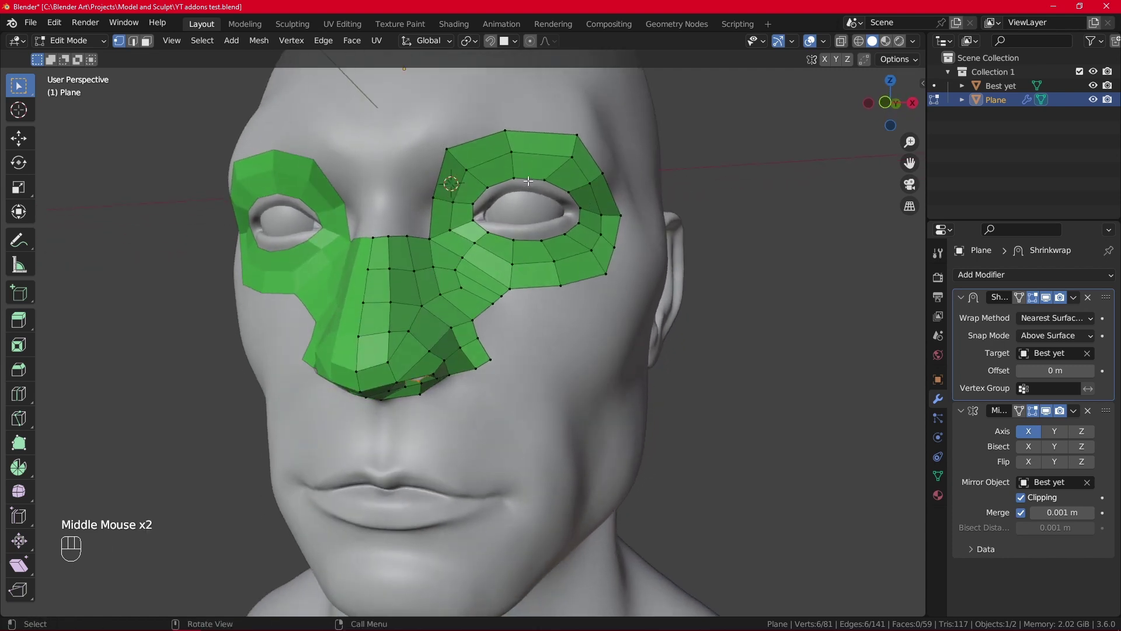
key(g)
click(530, 174)
key(g)
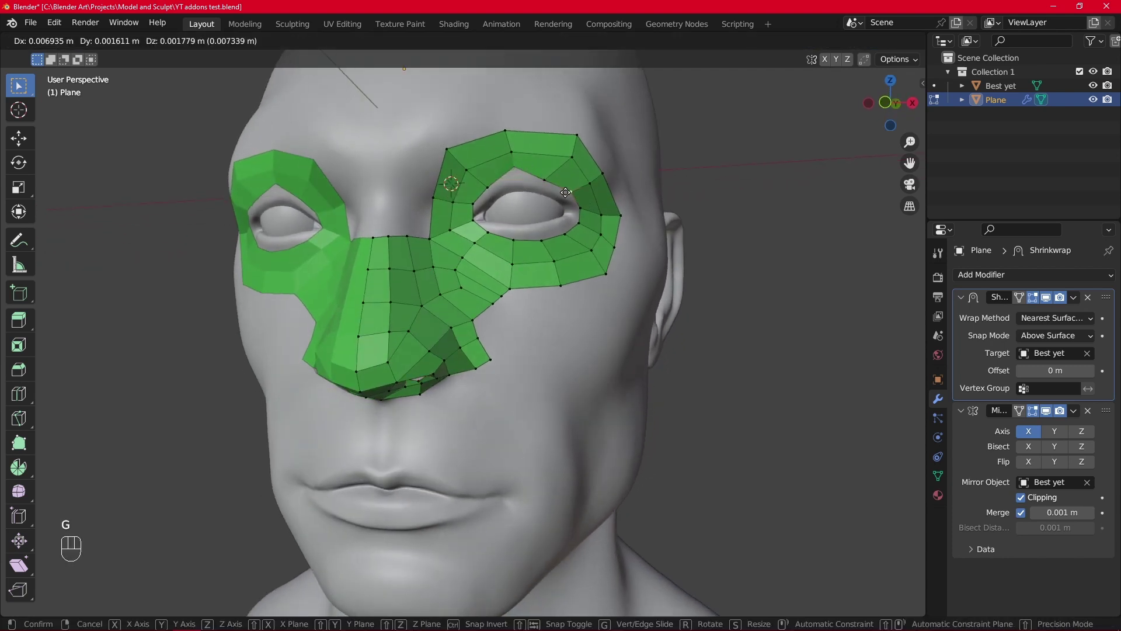
click(557, 193)
key(g)
click(516, 244)
key(g)
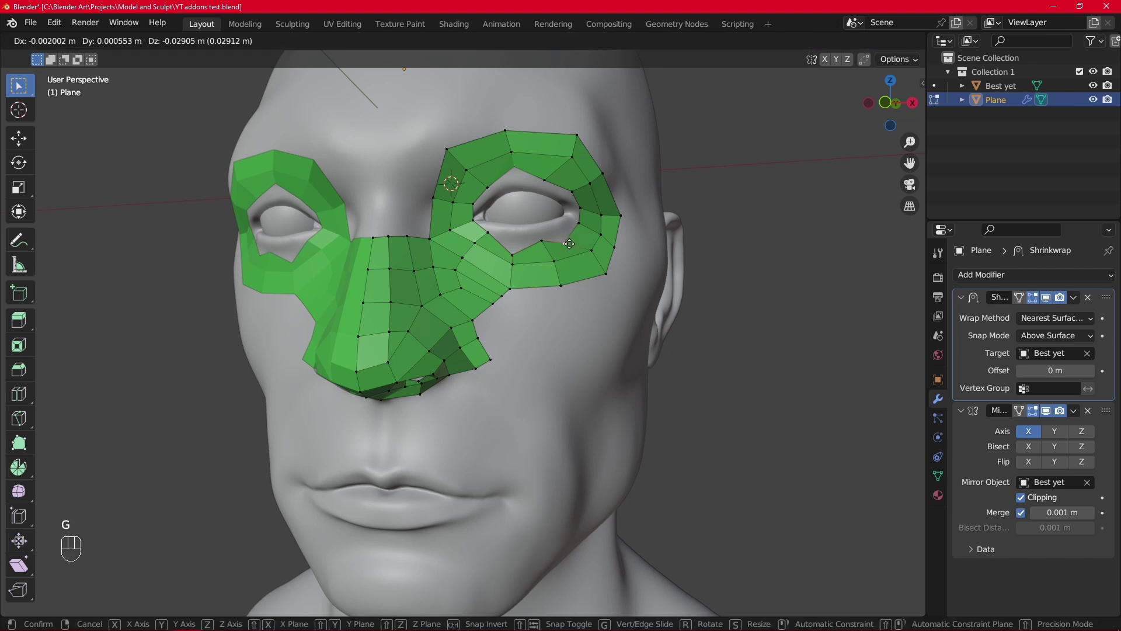
click(555, 234)
key(g)
click(473, 231)
key(g)
click(526, 198)
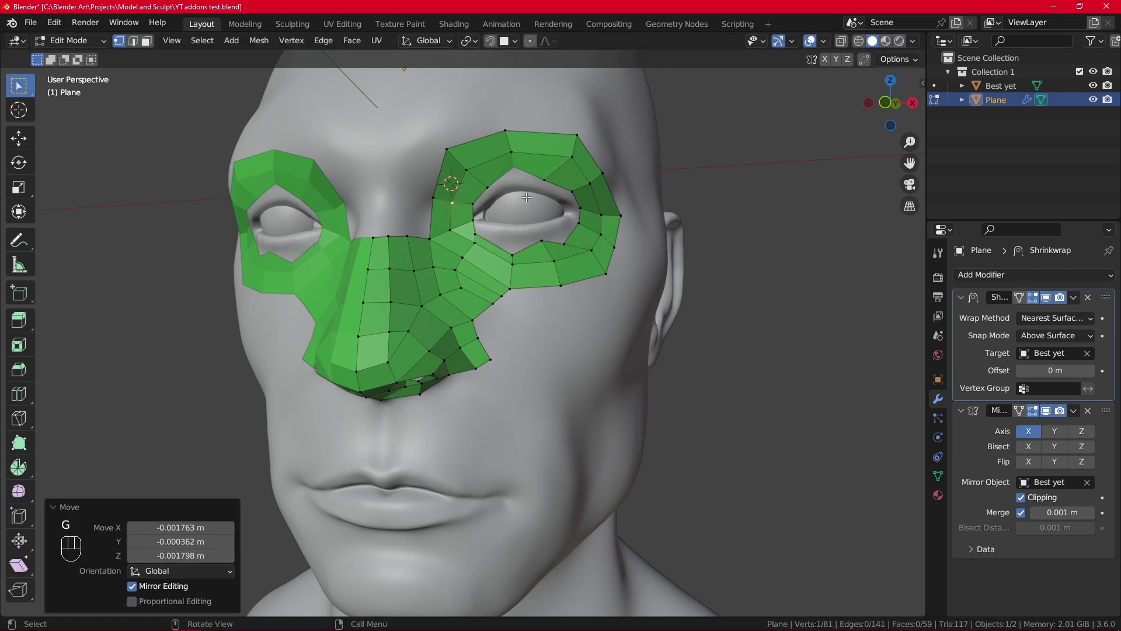
- Select the mask's eye-hole edge loop and smooth it with LoopTools Relax
key(n)
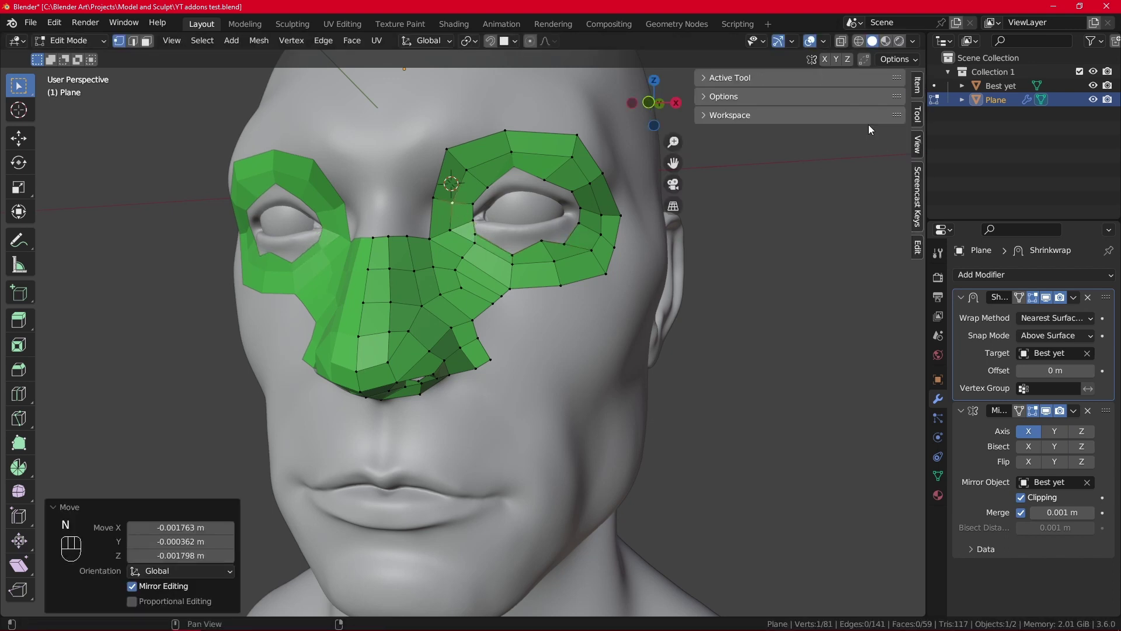
click(918, 247)
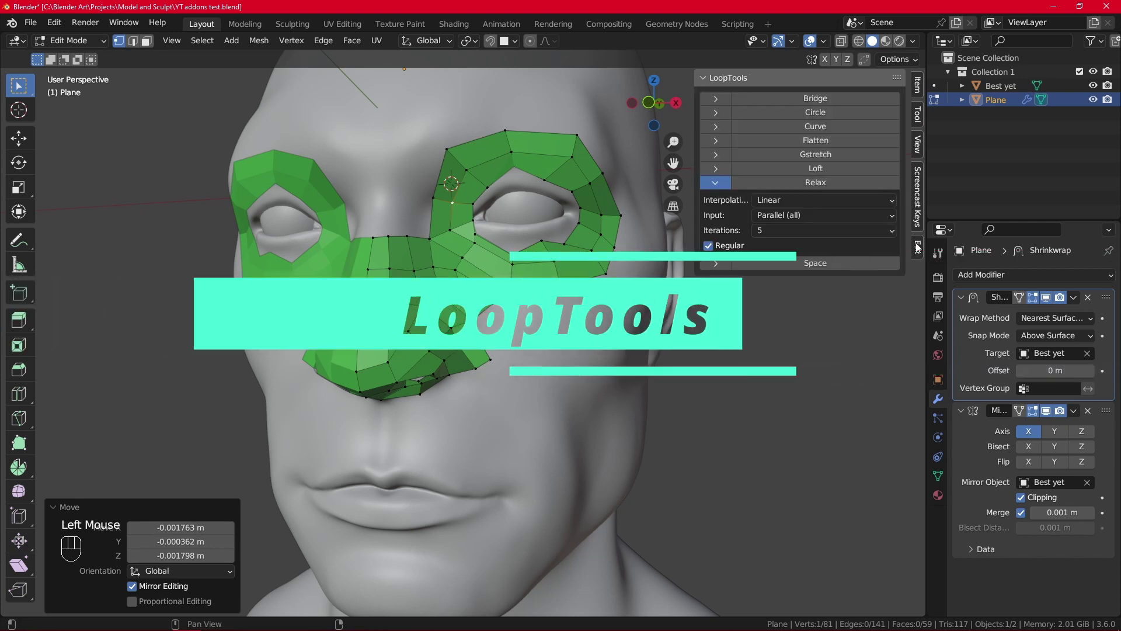
click(714, 182)
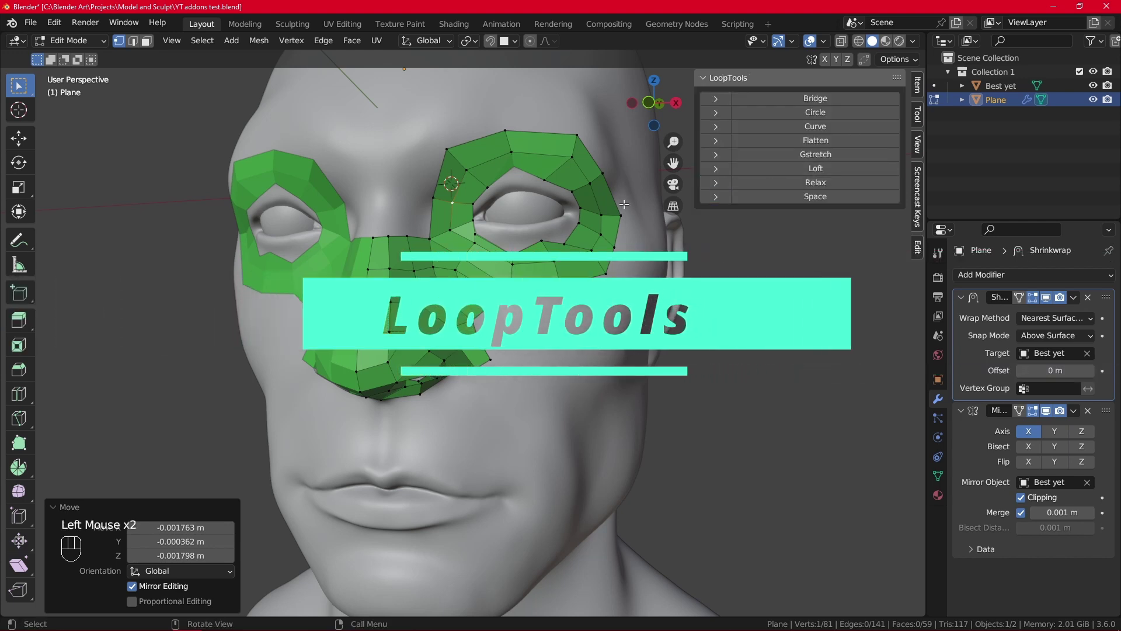
alt+click(526, 166)
alt+click(526, 166)
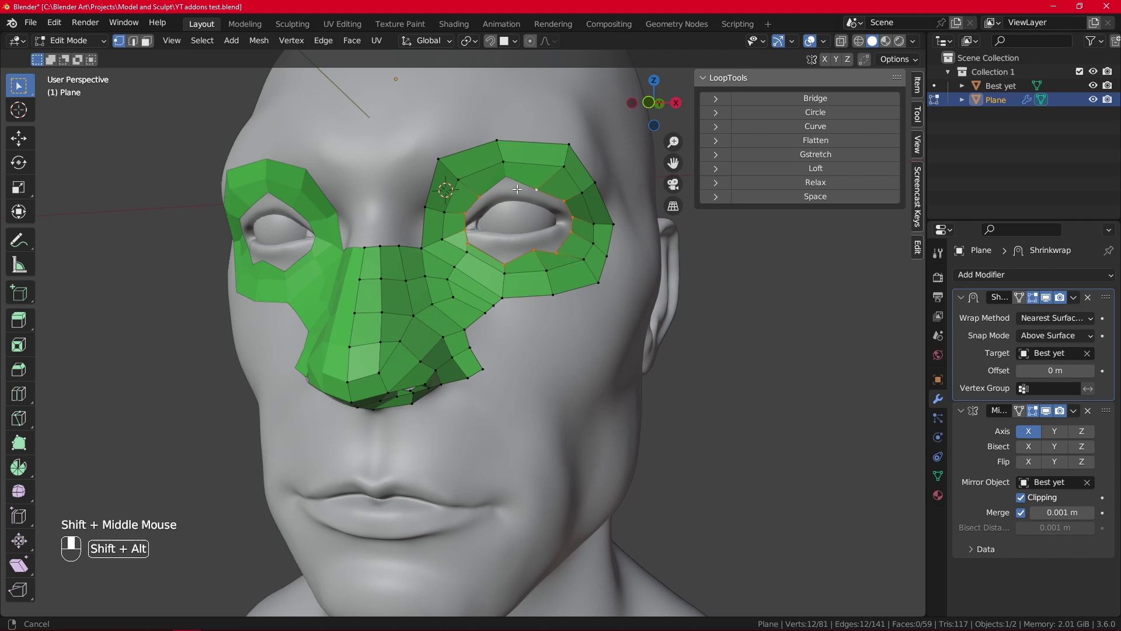
shift+middle_drag(517, 189, 514, 193)
scroll(513, 193, up, 2)
click(818, 186)
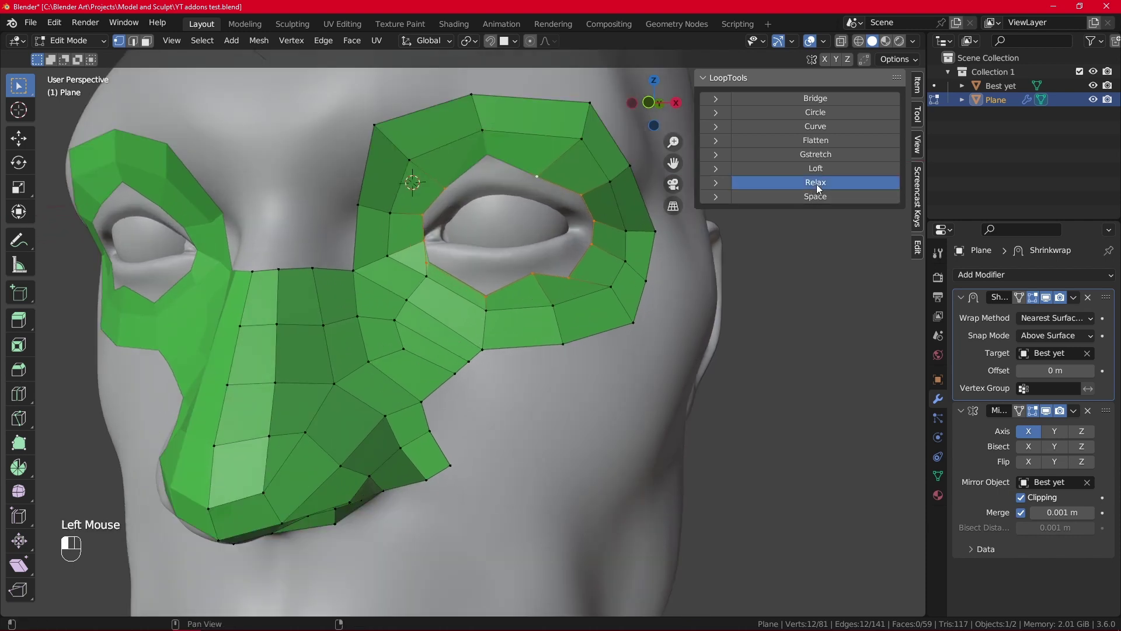
click(816, 184)
click(816, 184)
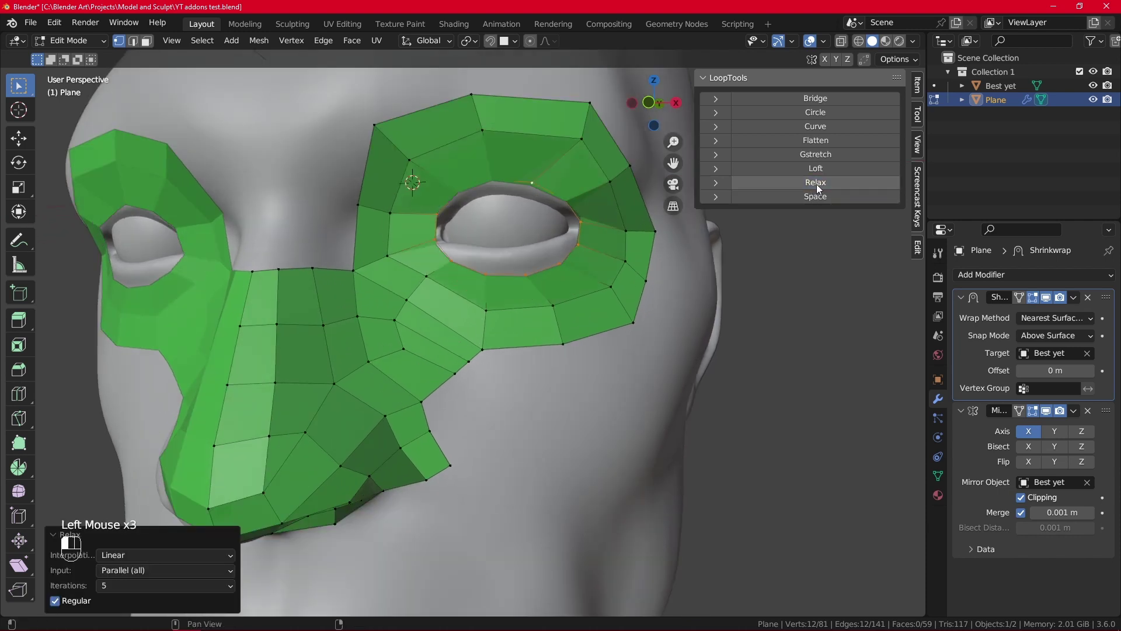
- Reposition the eye-hole loop with snapping to the head surface enabled
key(g)
click(509, 198)
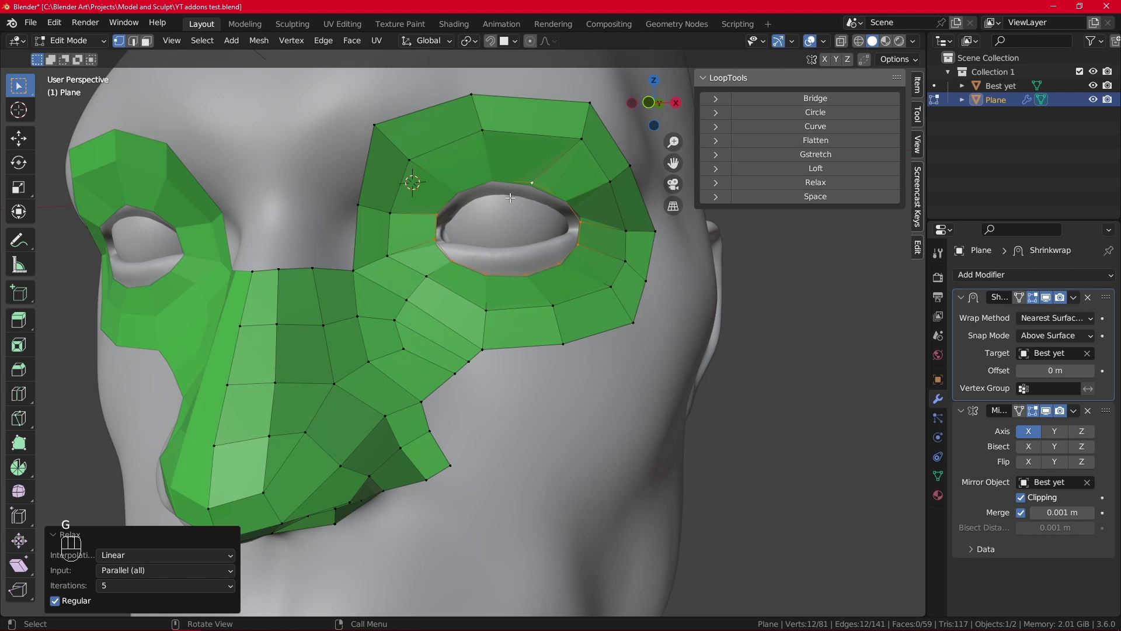
click(489, 42)
key(g)
click(490, 166)
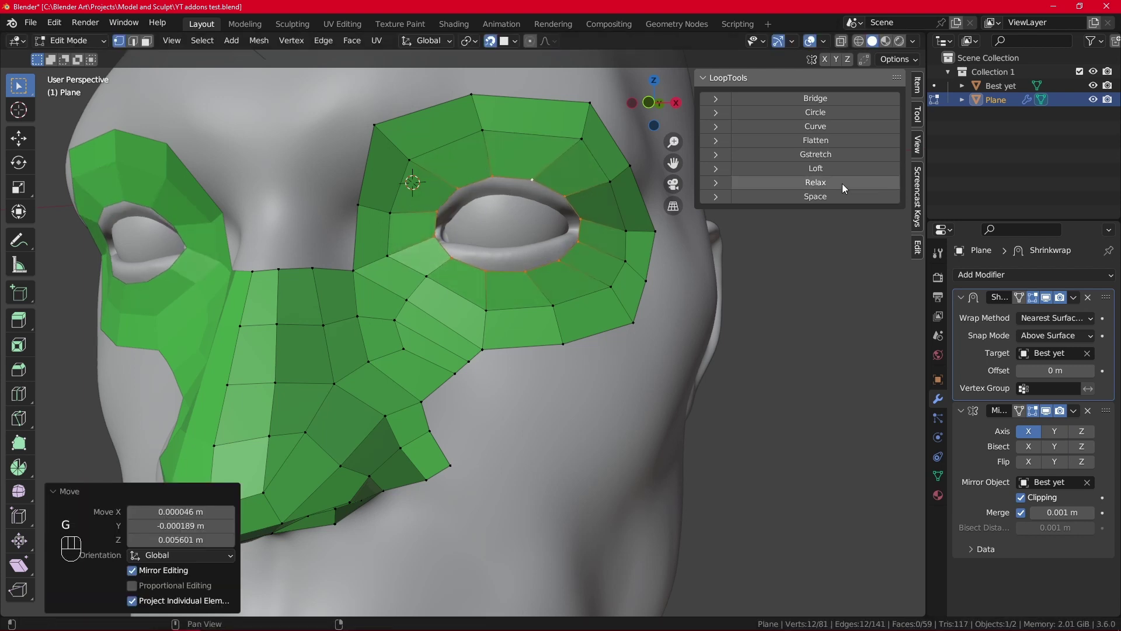
click(841, 184)
key(ctrl+z)
key(ctrl+z)
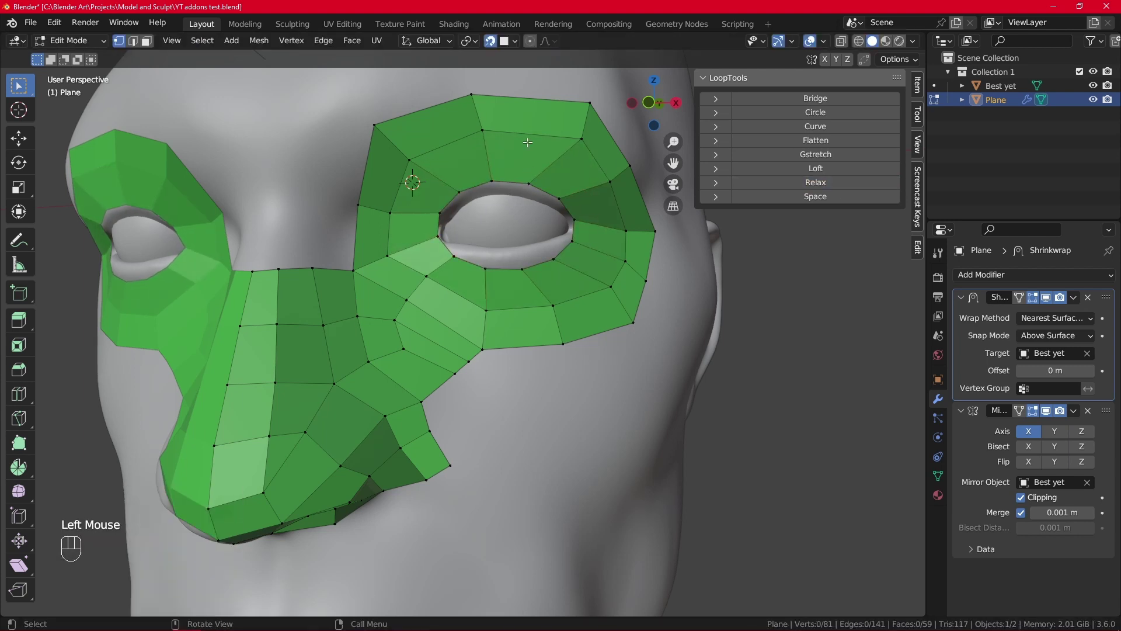
- Relax the outer loop around the eye with LoopTools
click(872, 184)
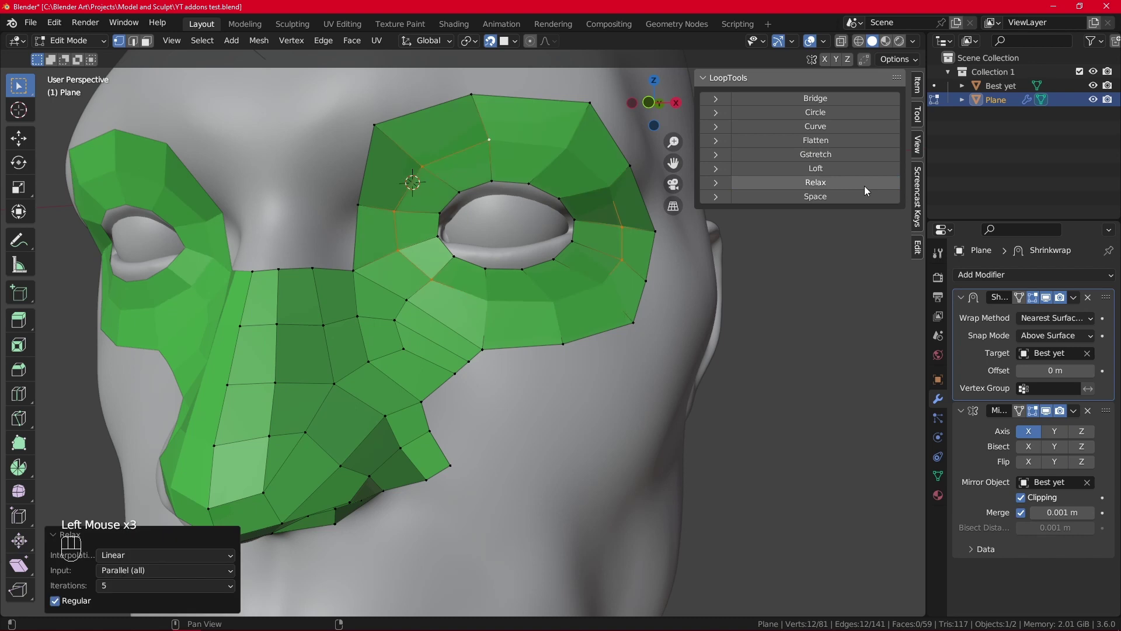
key(g)
click(566, 180)
middle_drag(566, 180, 580, 125)
- Lower the mask's top-edge vertices and top-left corner vertex onto the brow
click(452, 101)
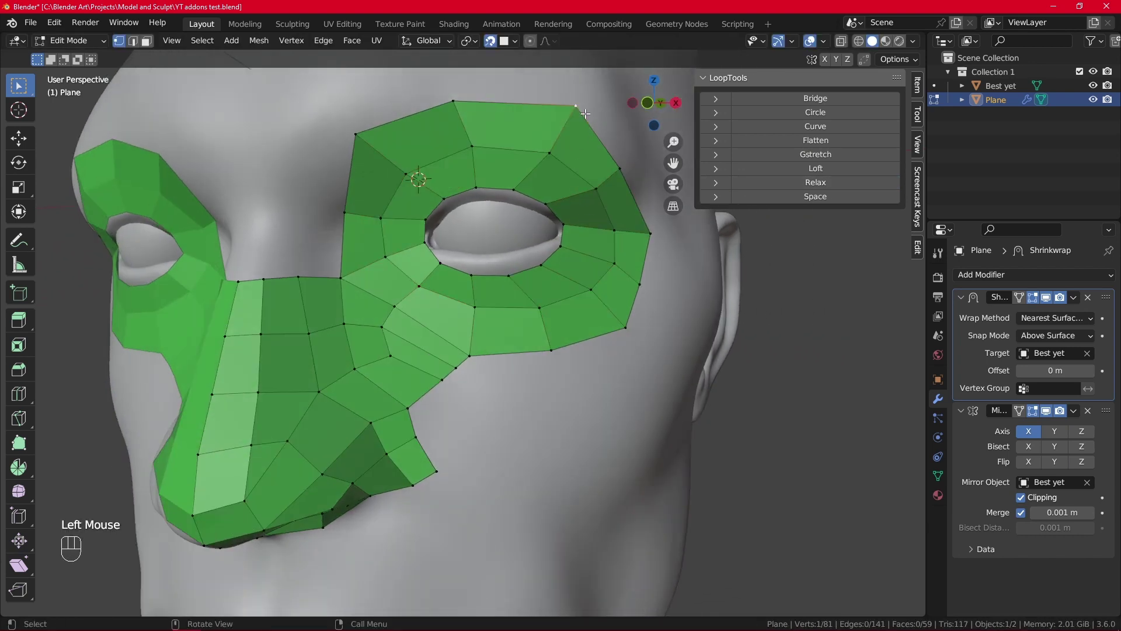
key(g)
click(439, 124)
key(g)
click(439, 124)
click(355, 134)
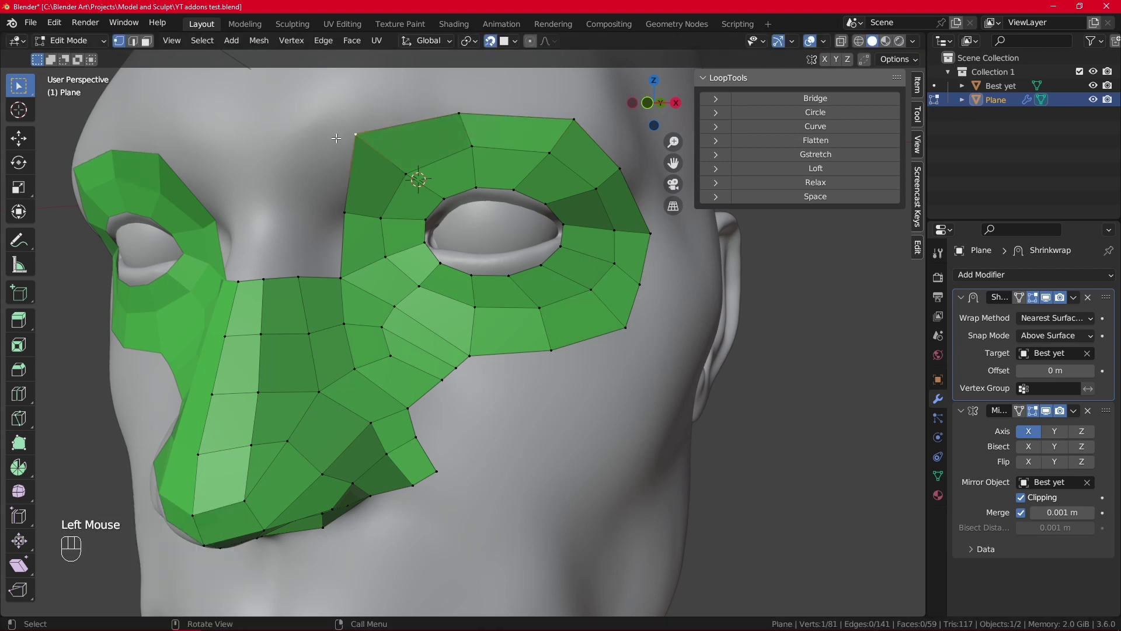
key(g)
click(344, 146)
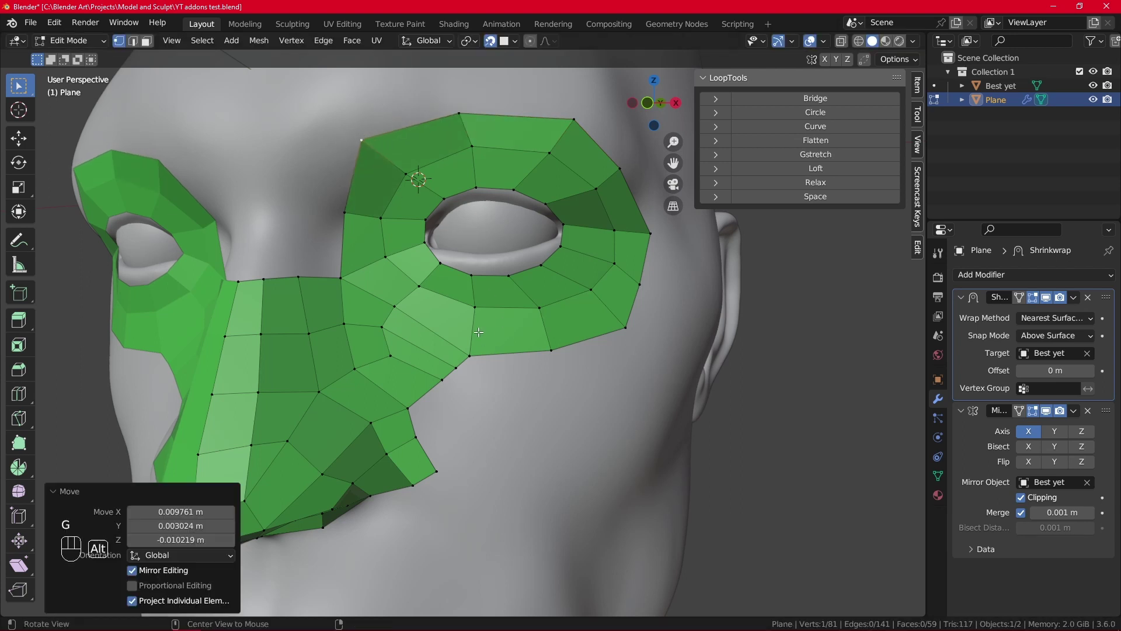
- From below the face, select the nostril hole loop and adjust its position
middle_drag(495, 322, 405, 201)
click(406, 201)
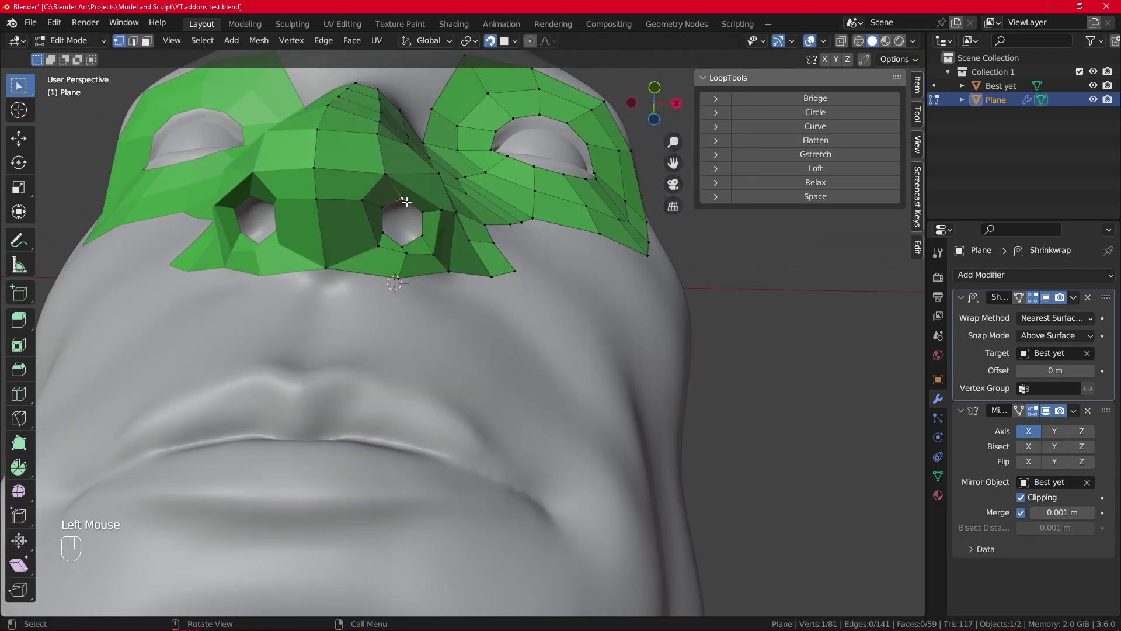
key(g)
click(420, 215)
key(g)
click(411, 225)
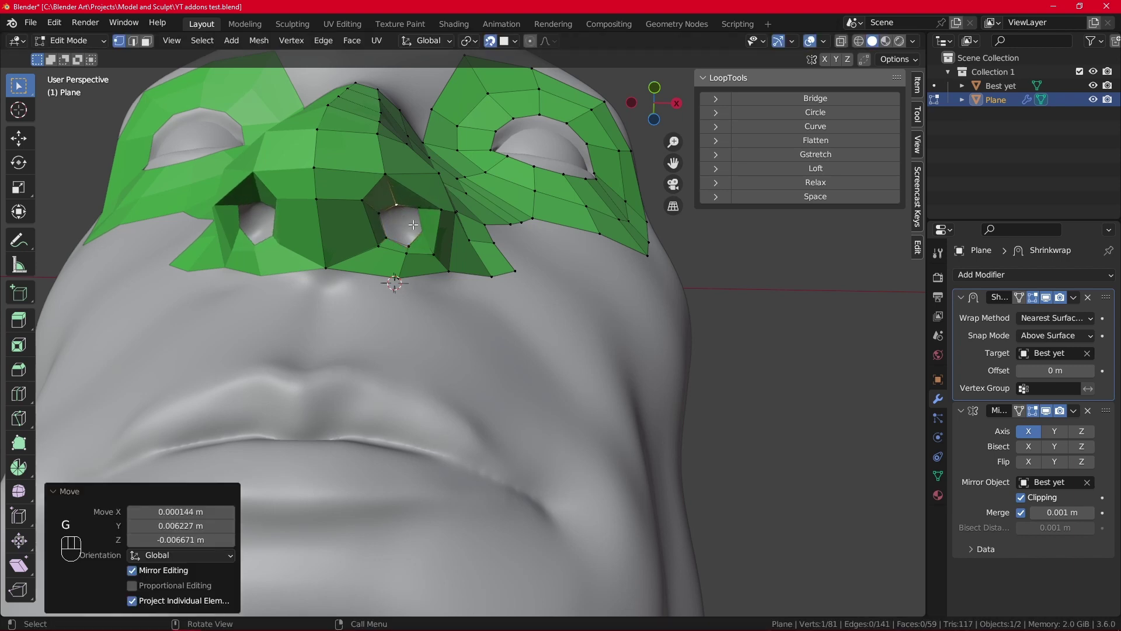
key(g)
click(408, 228)
key(g)
click(415, 218)
click(408, 211)
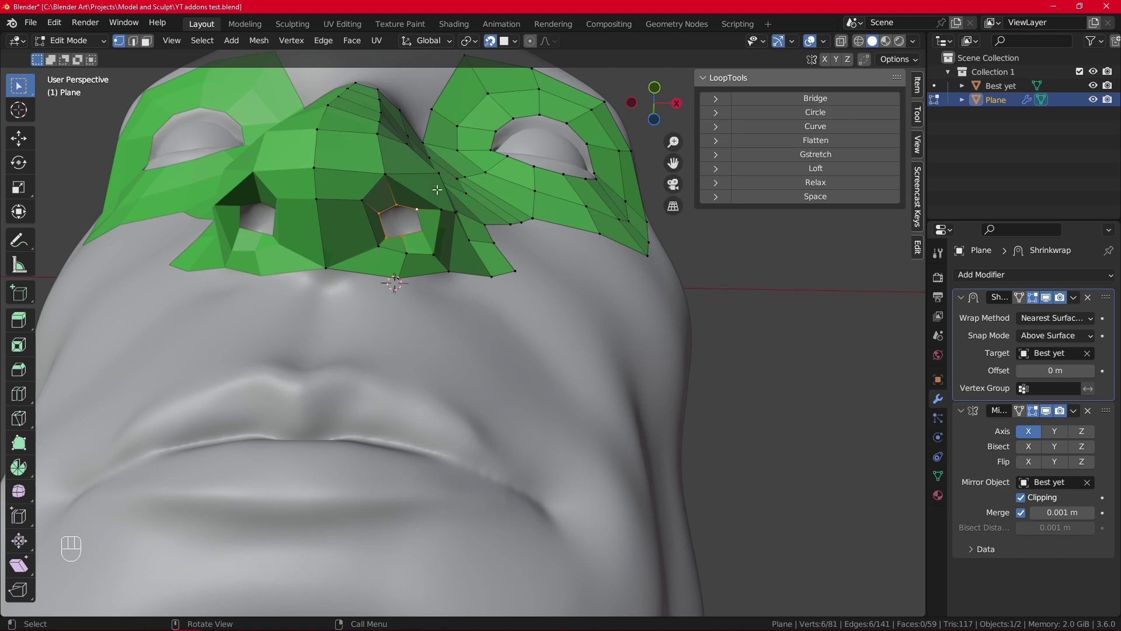
- Round the nostril hole with LoopTools Circle and rotate it about -6°
click(787, 111)
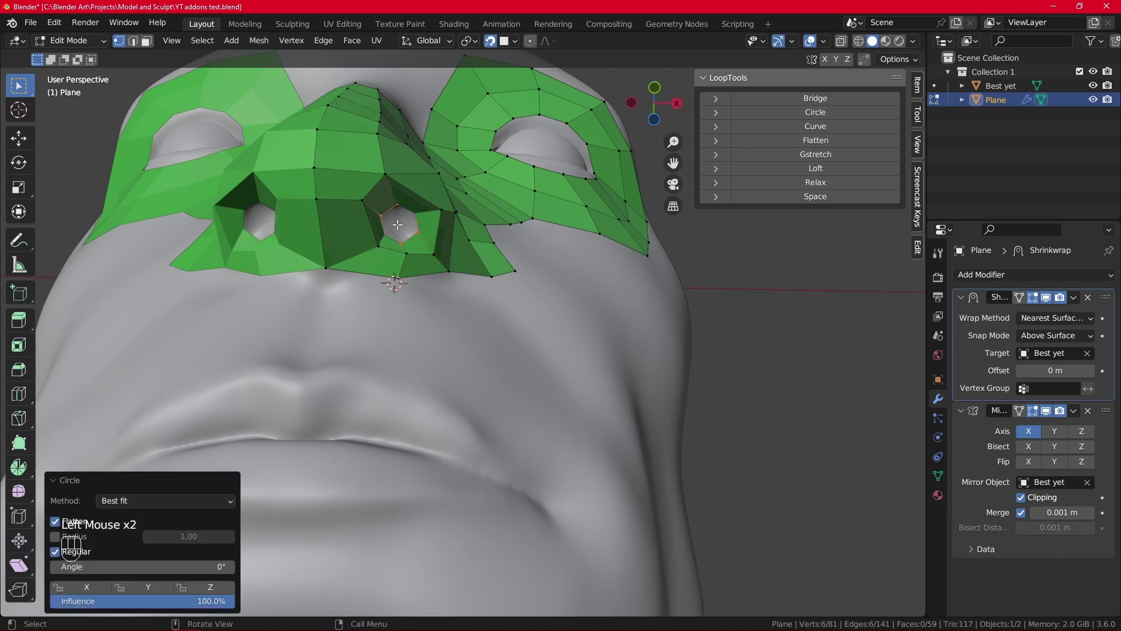
key(g)
click(414, 223)
key(r)
click(454, 201)
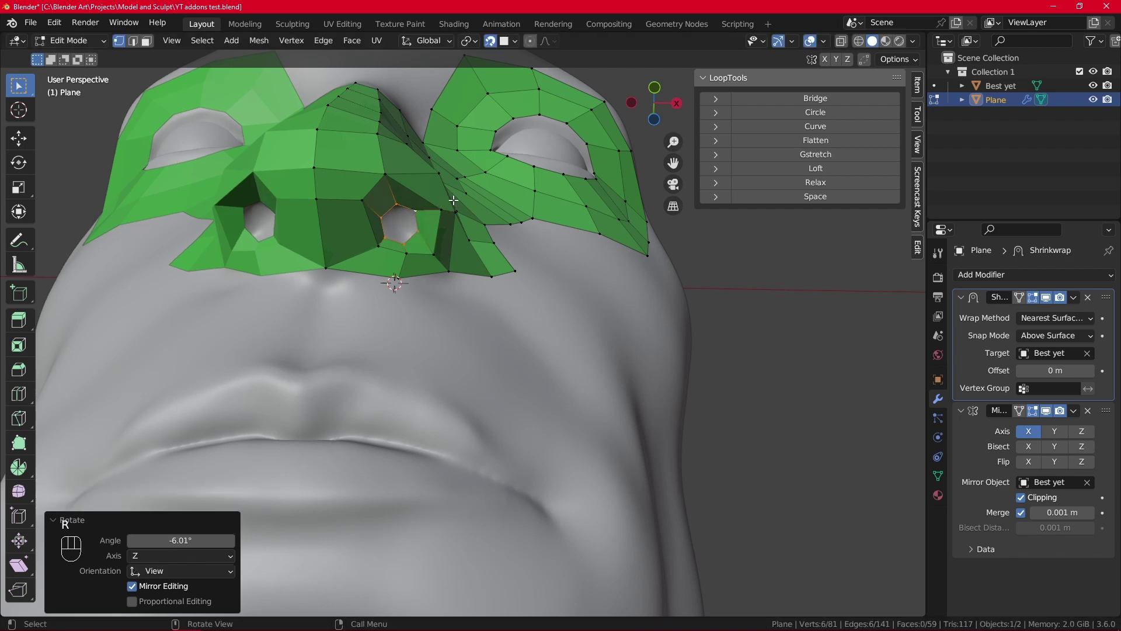
- Check the Relax settings, keeping Linear interpolation, then deselect the mask
click(720, 179)
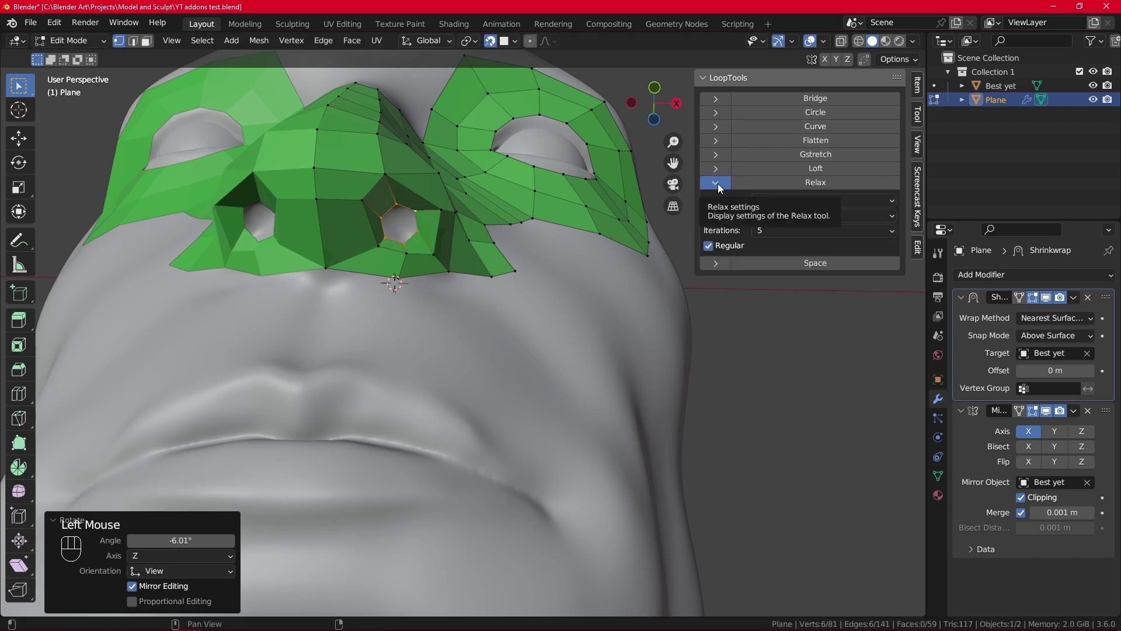
click(785, 199)
click(785, 199)
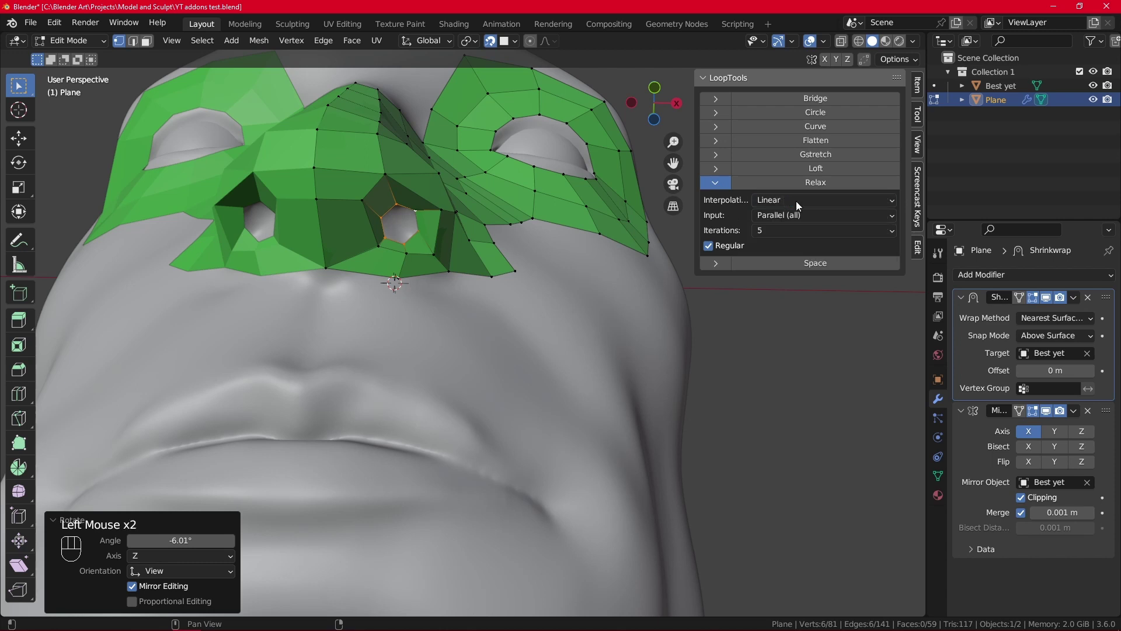
scroll(739, 309, down, 3)
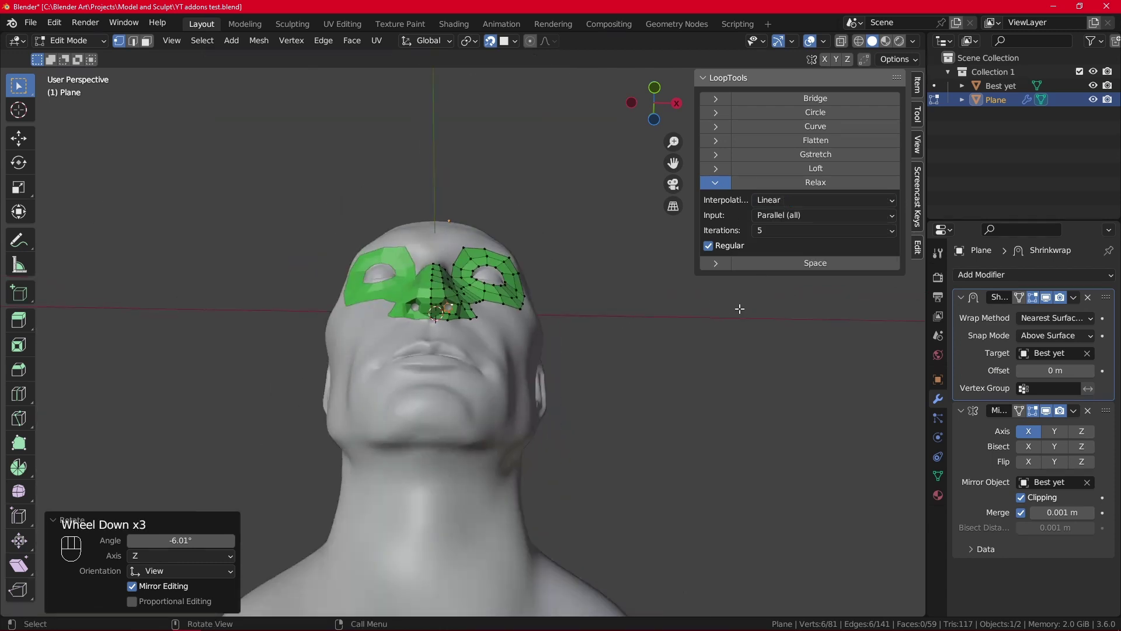
click(637, 303)
alt+middle_drag(580, 252, 585, 321)
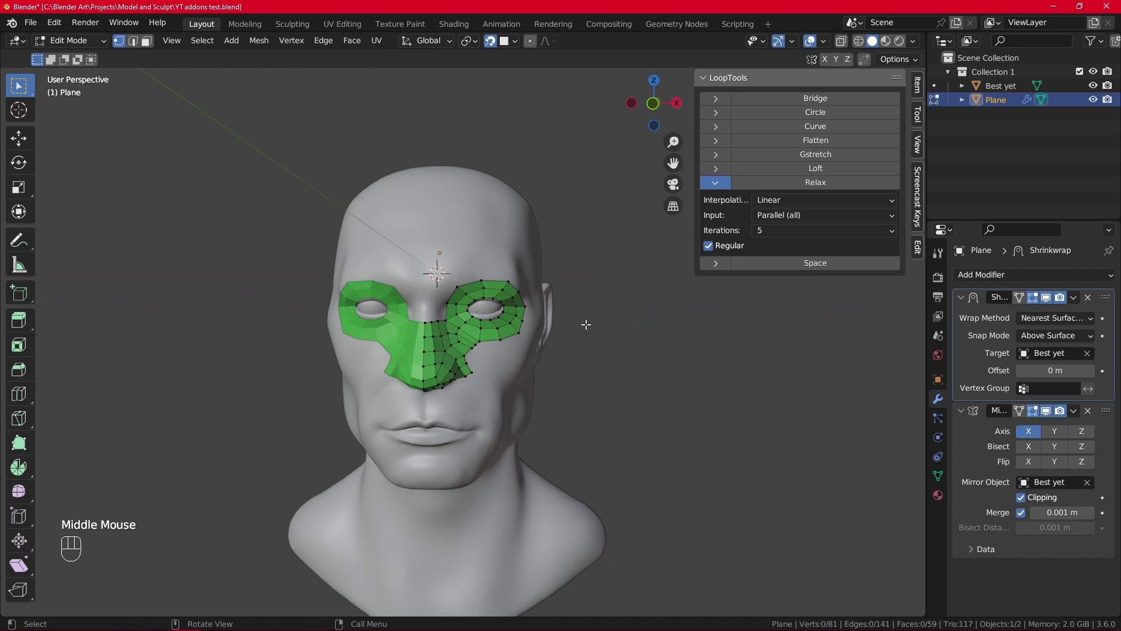
- Close the sidebar, switch to Object Mode, hide the green mask Plane and select the head
key(n)
click(74, 48)
click(72, 56)
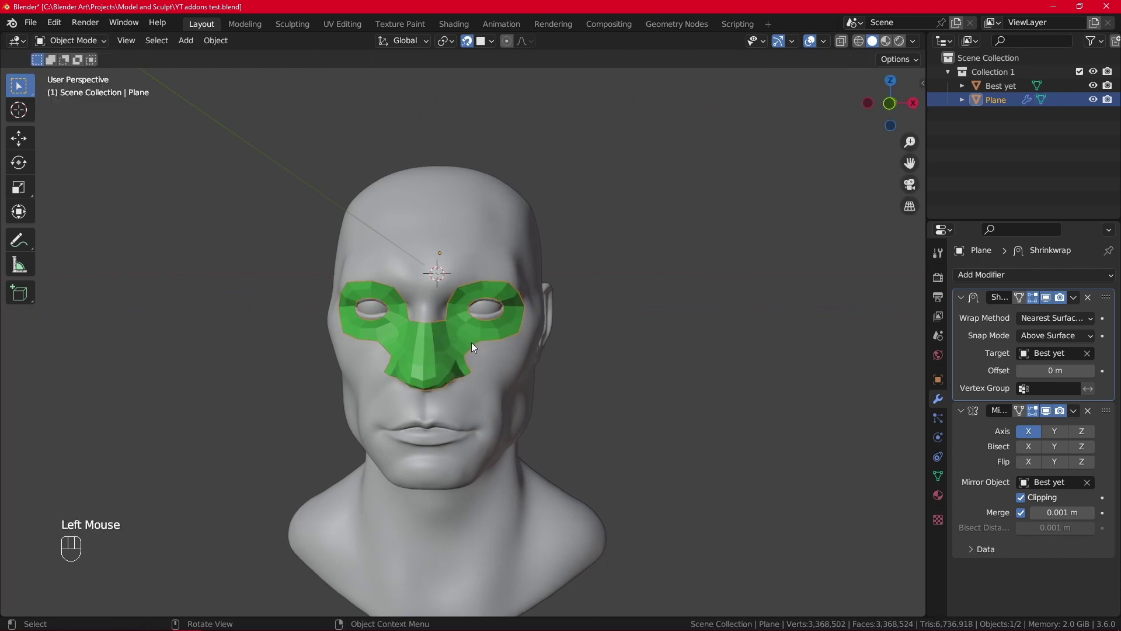
key(h)
click(475, 263)
scroll(577, 300, down, 2)
scroll(569, 337, up, 2)
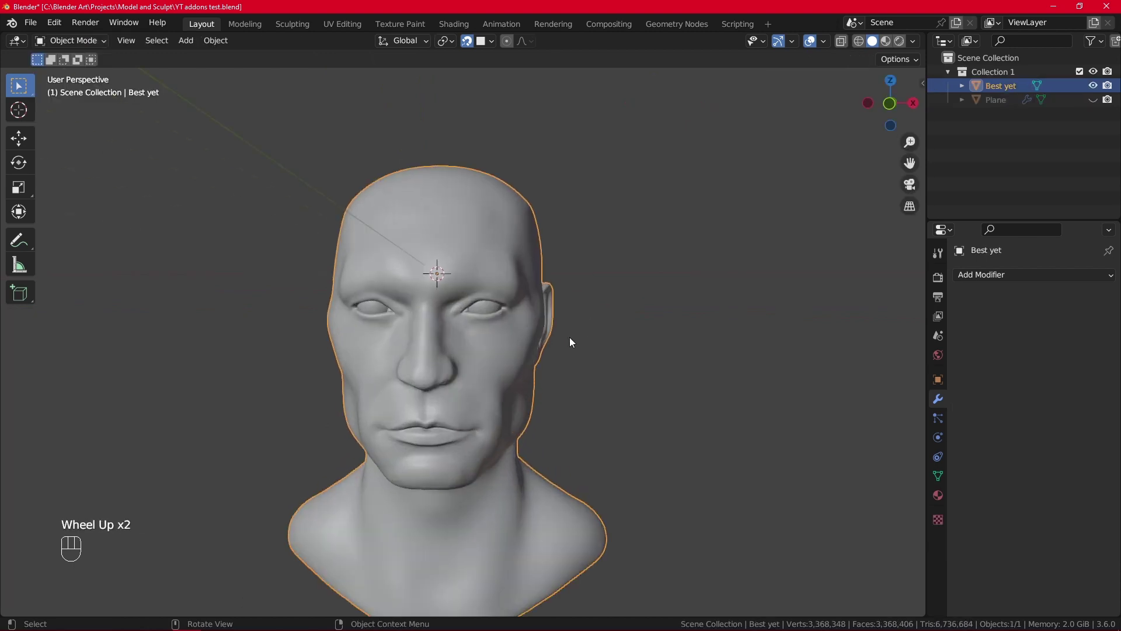
scroll(565, 330, down, 2)
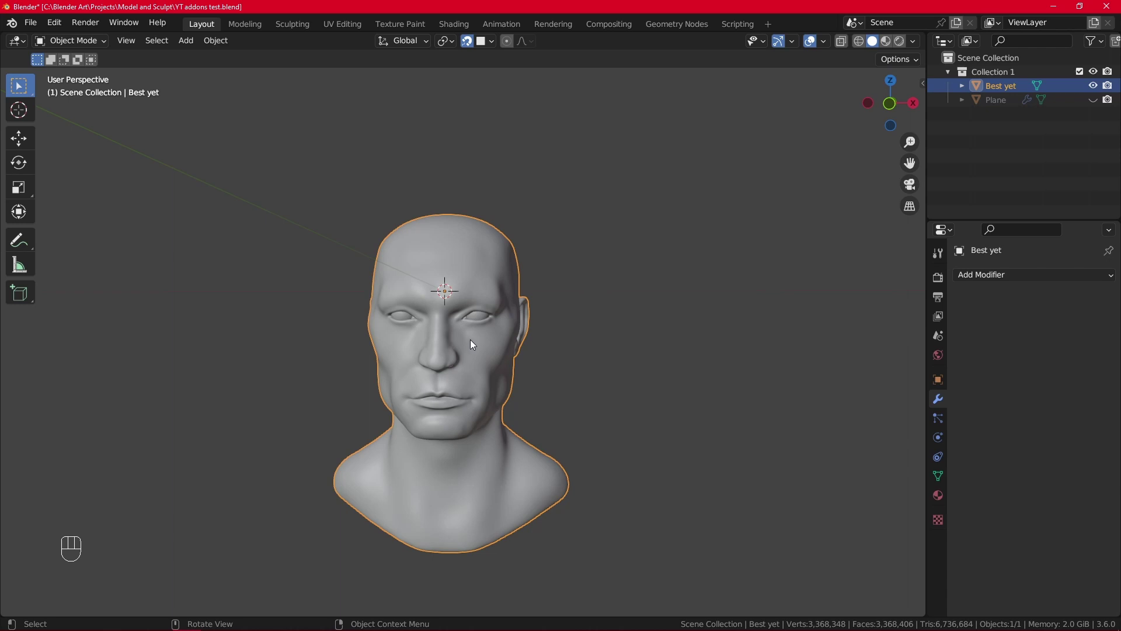
mouse_move(482, 331)
alt+middle_down()
mouse_move(563, 321)
mouse_move(440, 320)
mouse_move(430, 331)
mouse_move(498, 329)
alt+middle_up()
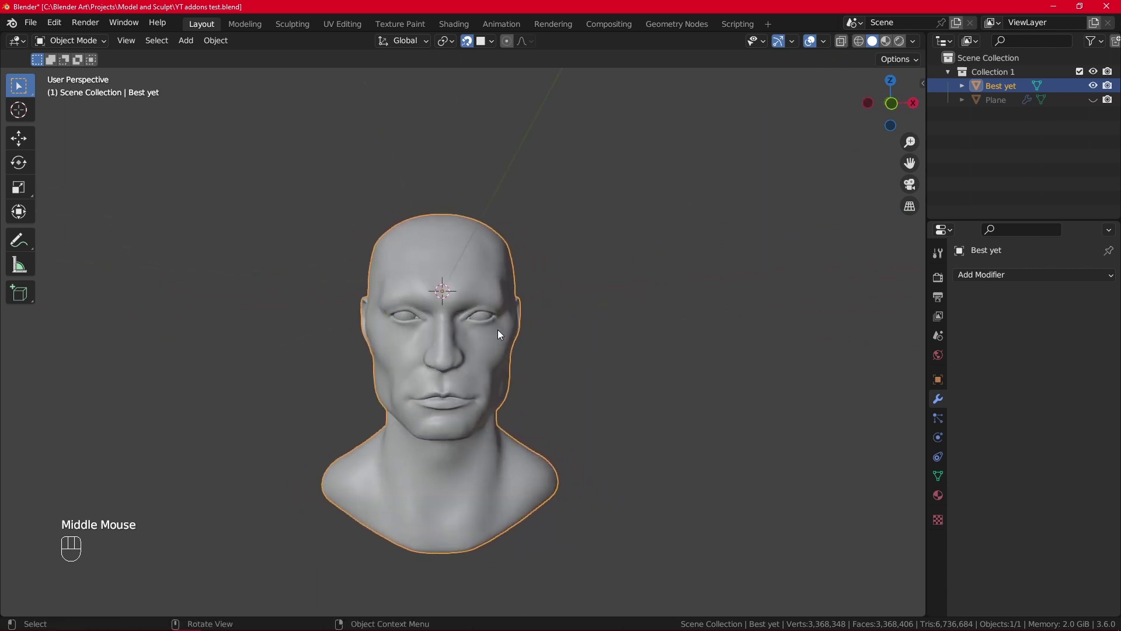
scroll(497, 329, down, 2)
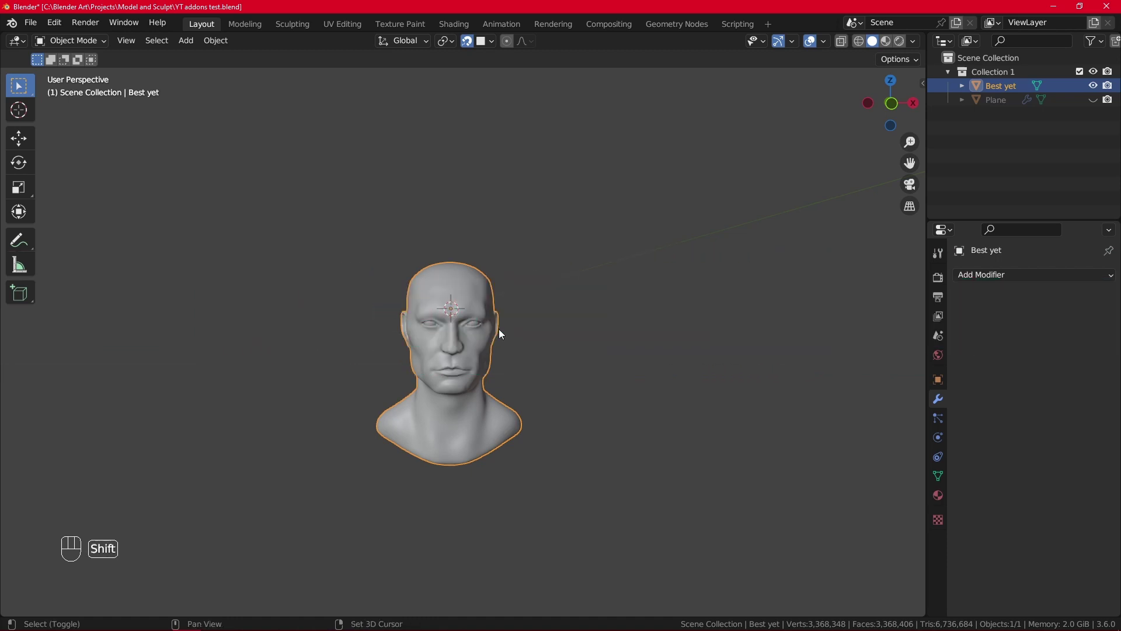
- Add a 3 Point Lights rig with camera around the head
key(shift+a)
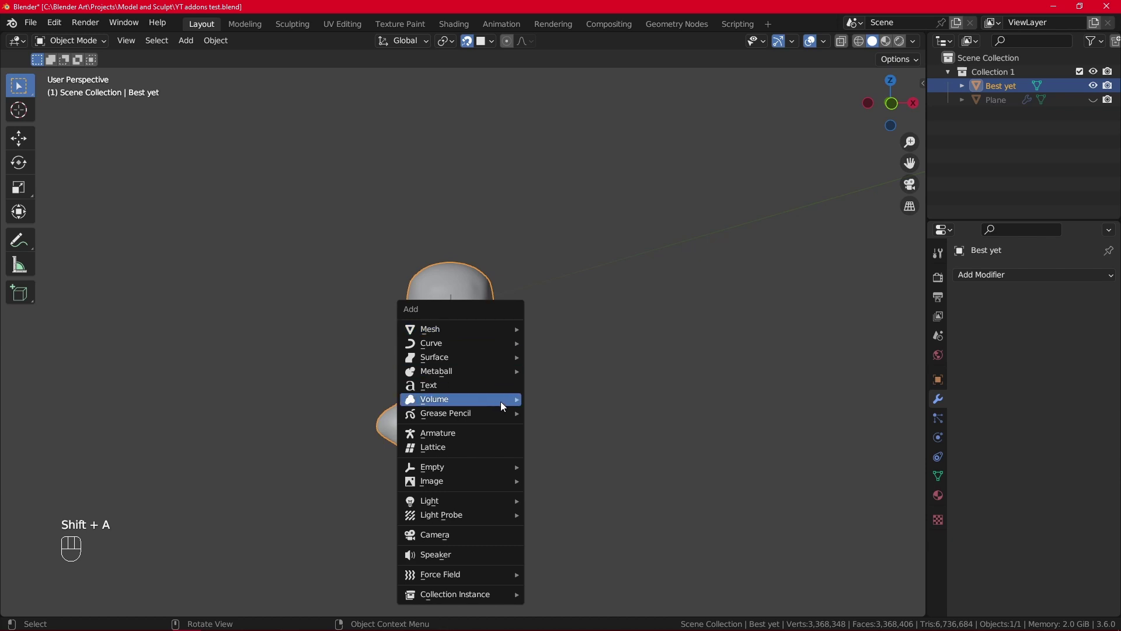
mouse_move(499, 501)
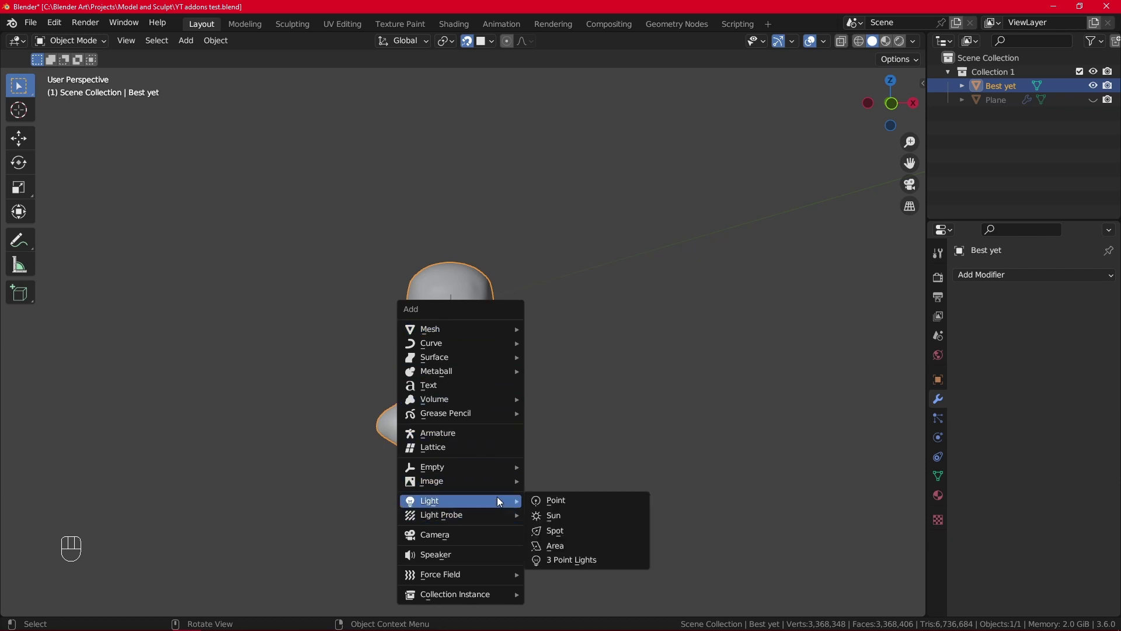
click(596, 559)
scroll(570, 388, down, 2)
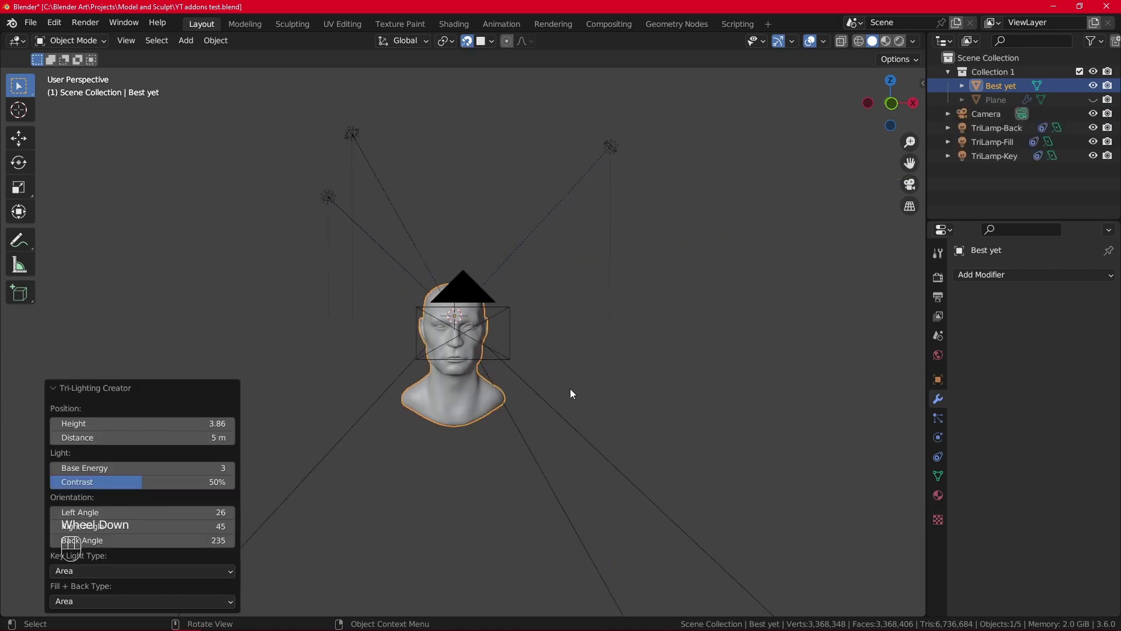
scroll(584, 392, down, 1)
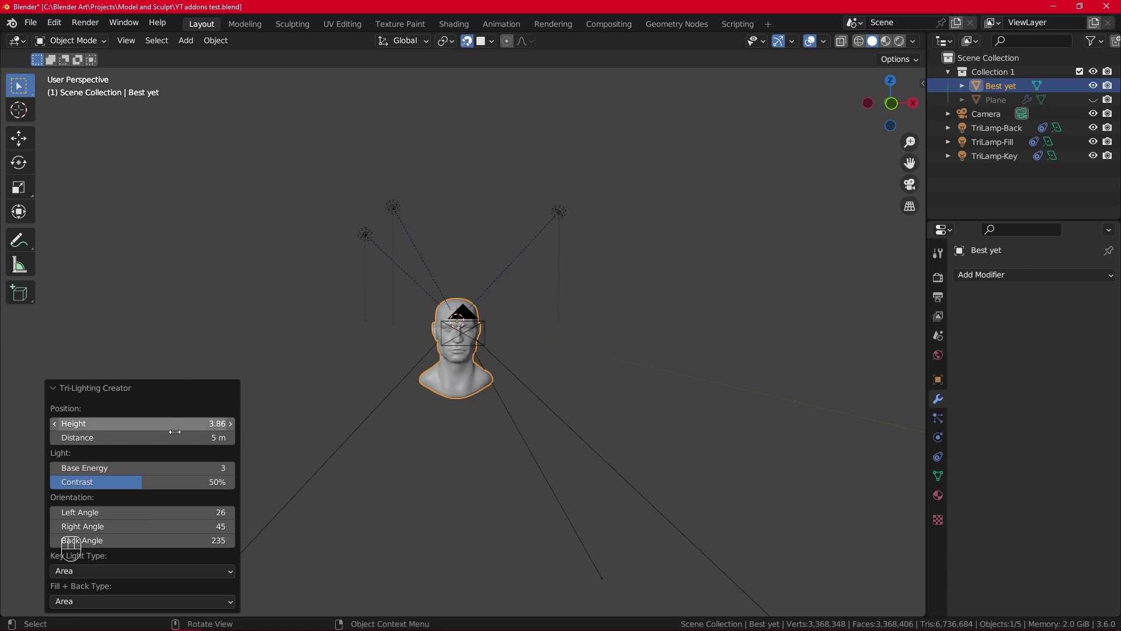
- Keep Area as the Key Light Type in the Tri-Lighting Creator panel
click(176, 571)
click(176, 572)
click(177, 571)
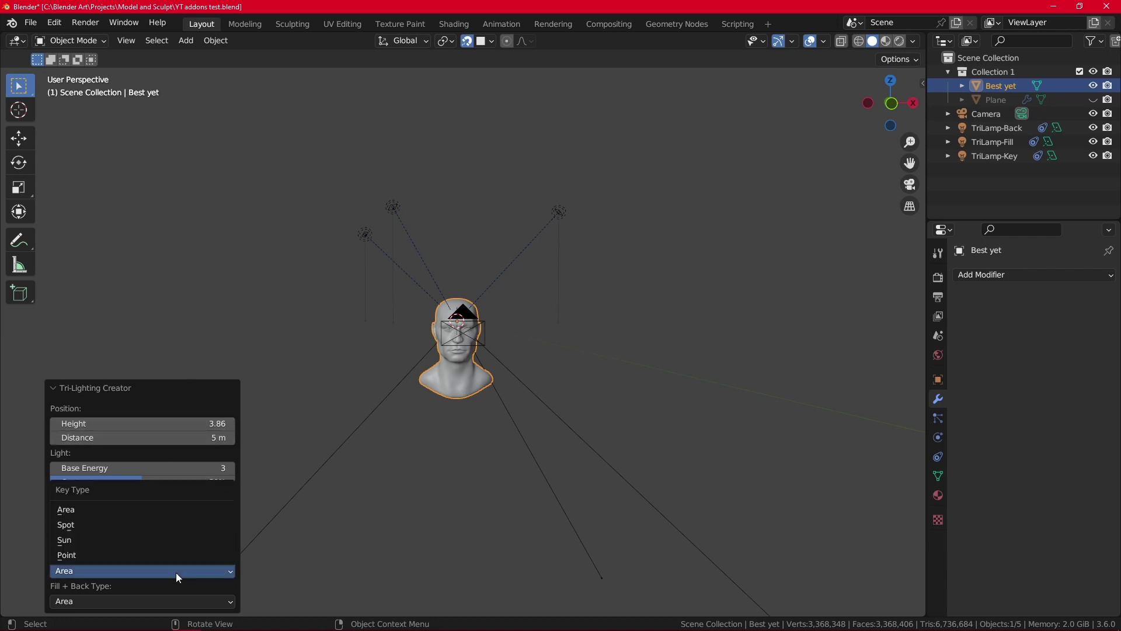
click(161, 573)
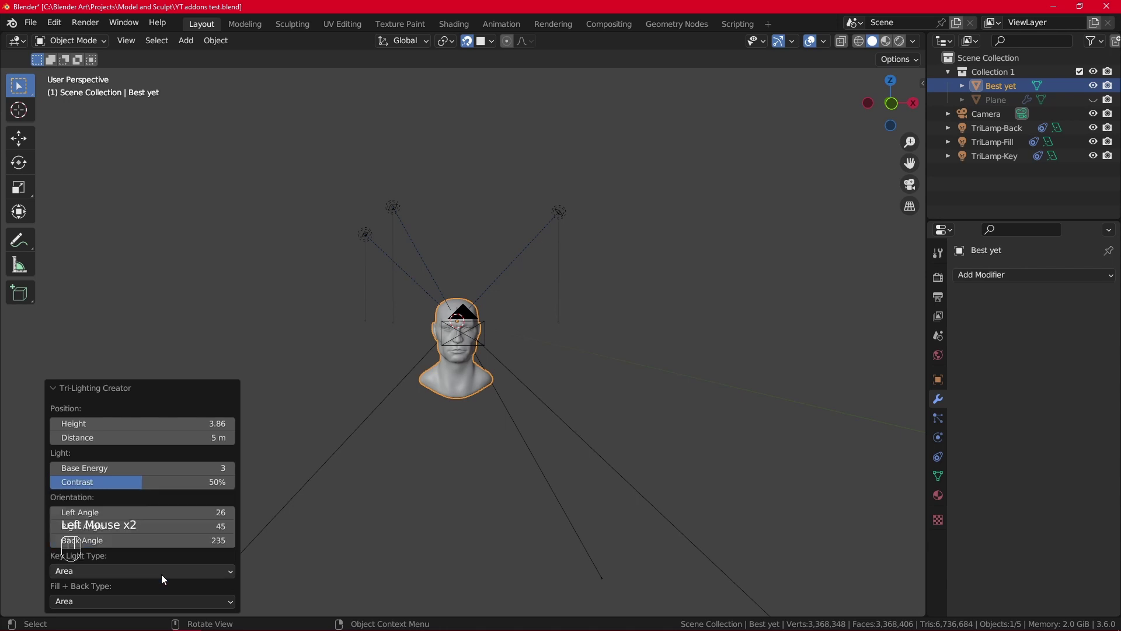
scroll(506, 306, up, 3)
scroll(544, 235, down, 2)
click(478, 394)
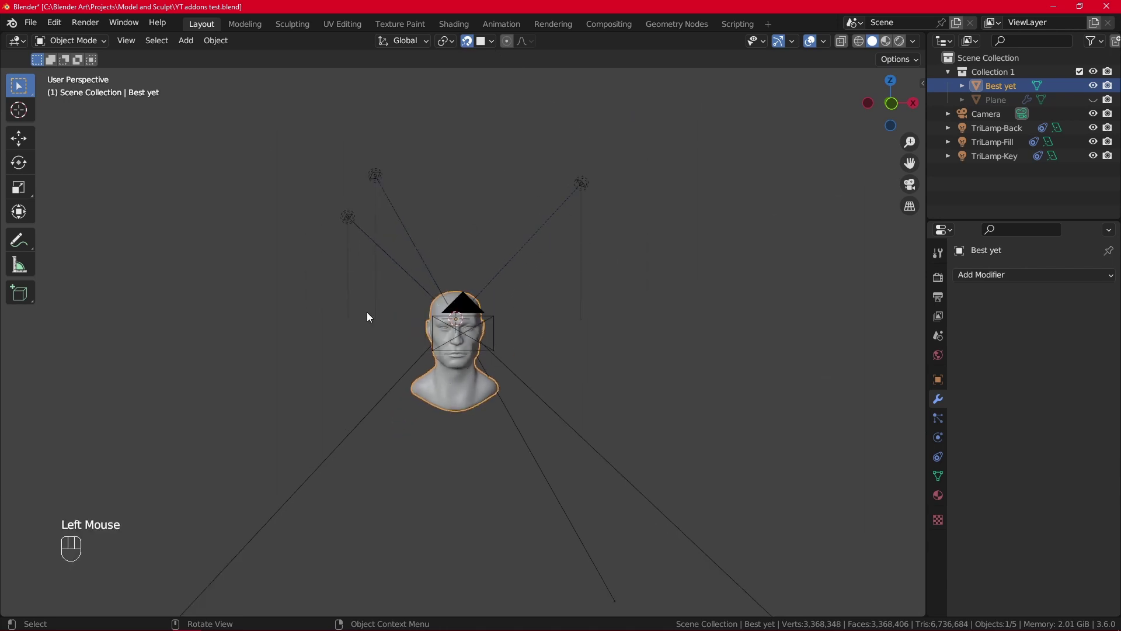
- Move the head about 1.17 m along X into the lamps' beams, then clear the selection
key(g)
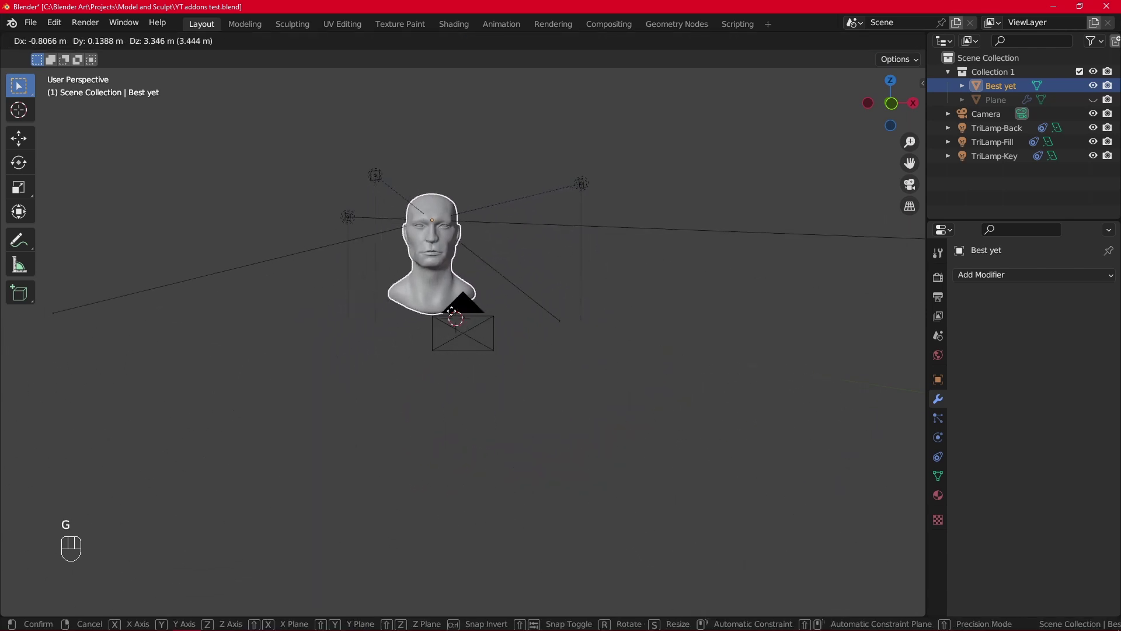
click(514, 409)
alt+middle_drag(514, 409, 566, 408)
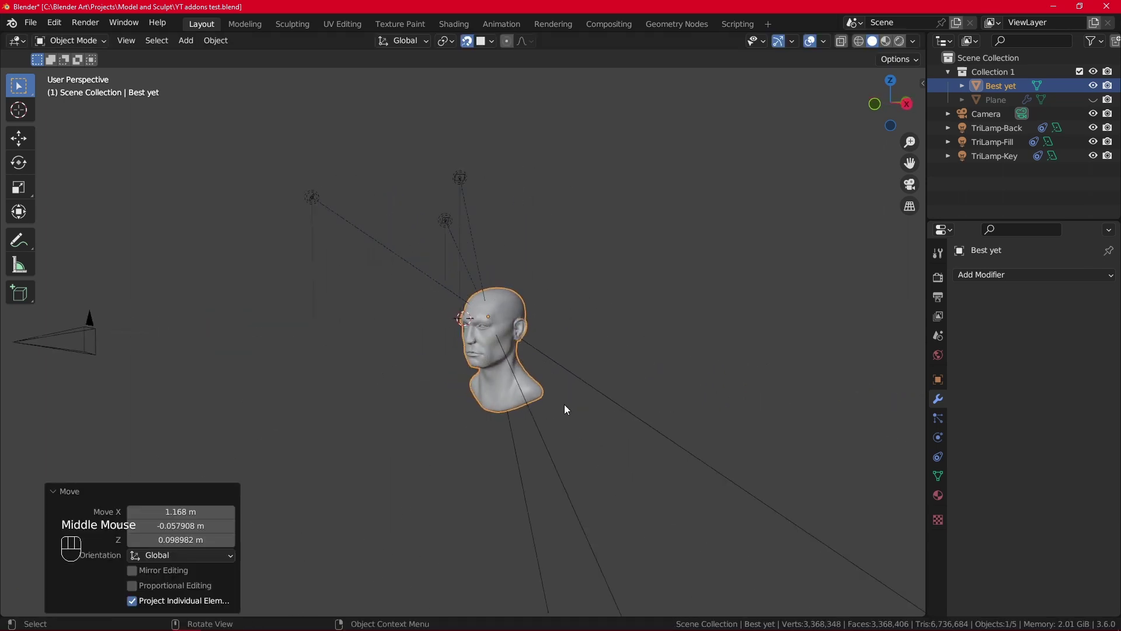
click(558, 355)
click(496, 305)
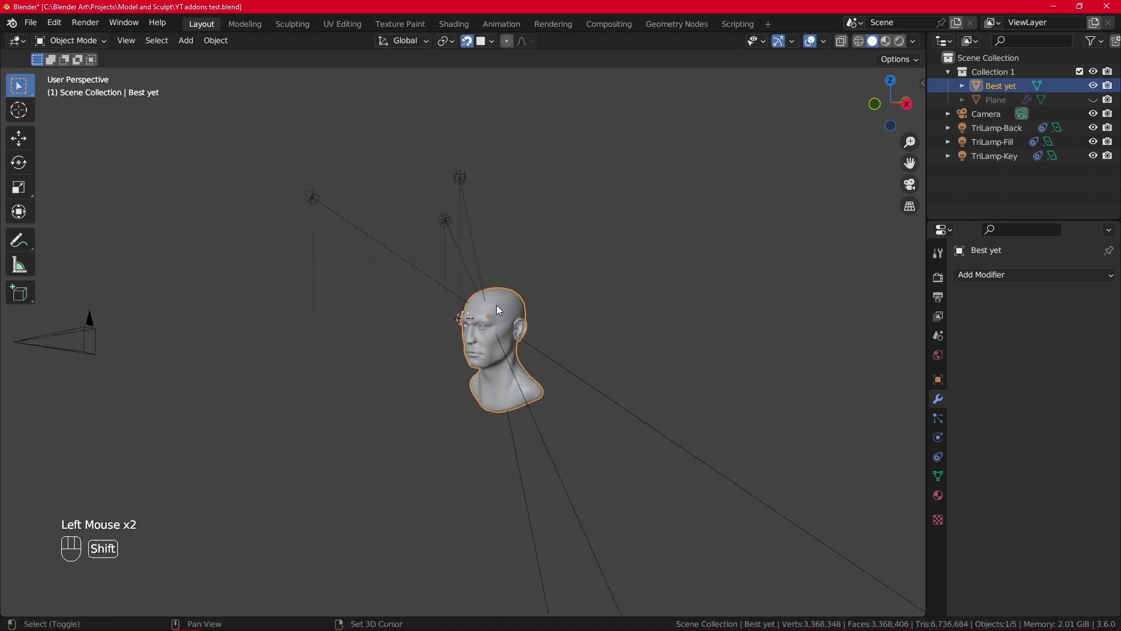
click(596, 274)
click(652, 240)
alt+middle_drag(654, 246, 575, 305)
scroll(657, 395, down, 2)
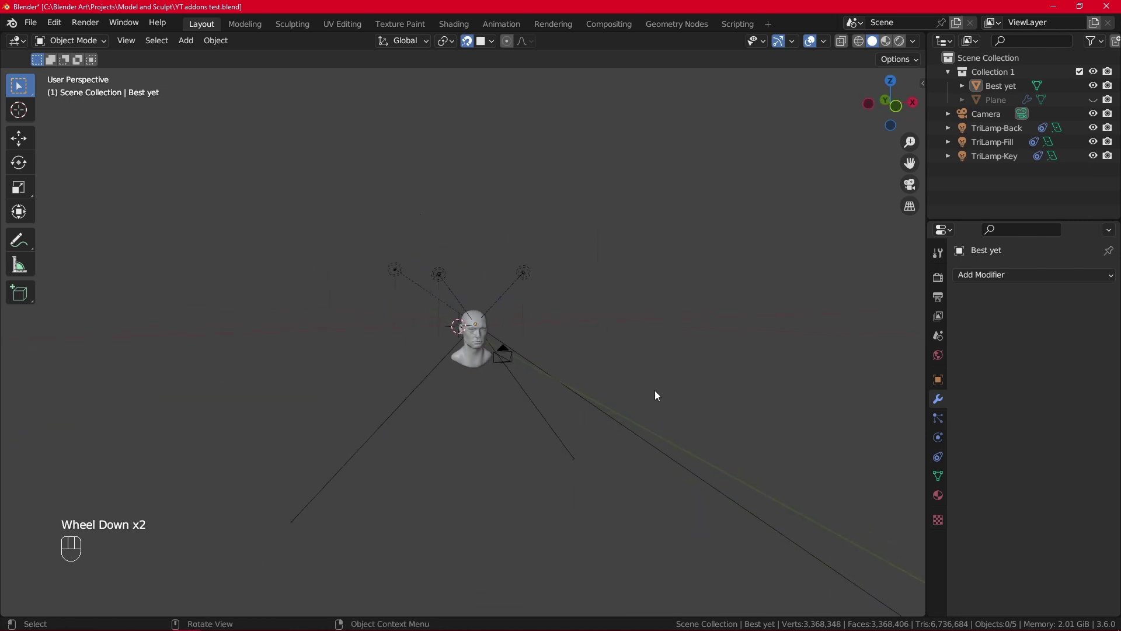
- Select the fill lamp and switch the viewport to Material Preview shading
click(517, 295)
scroll(663, 336, up, 2)
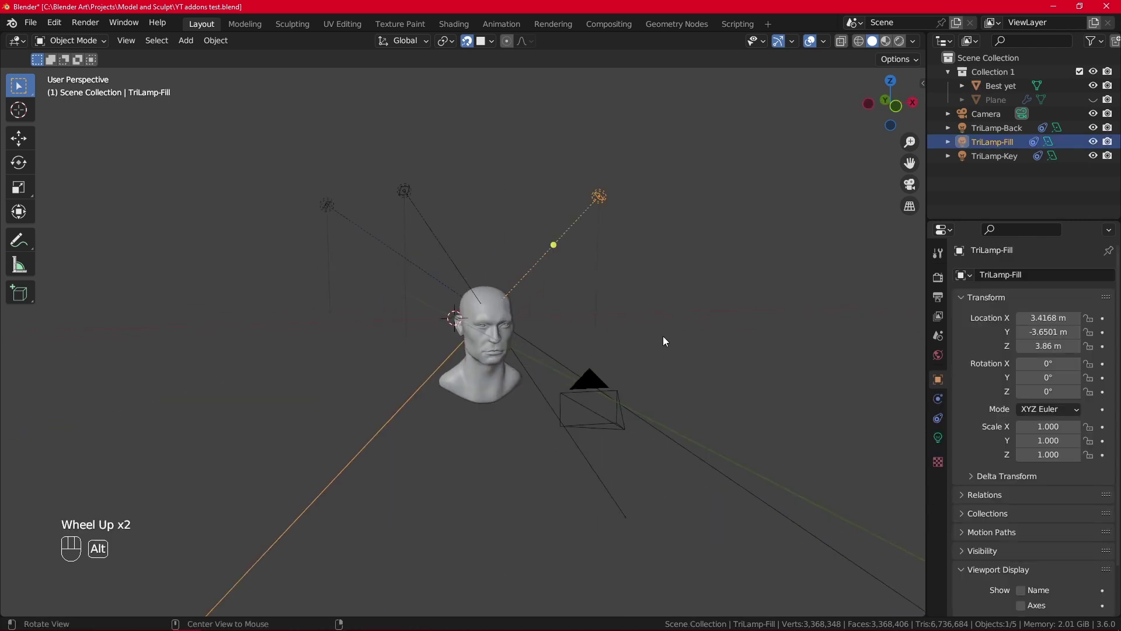
middle_drag(664, 337, 580, 323)
scroll(543, 329, down, 2)
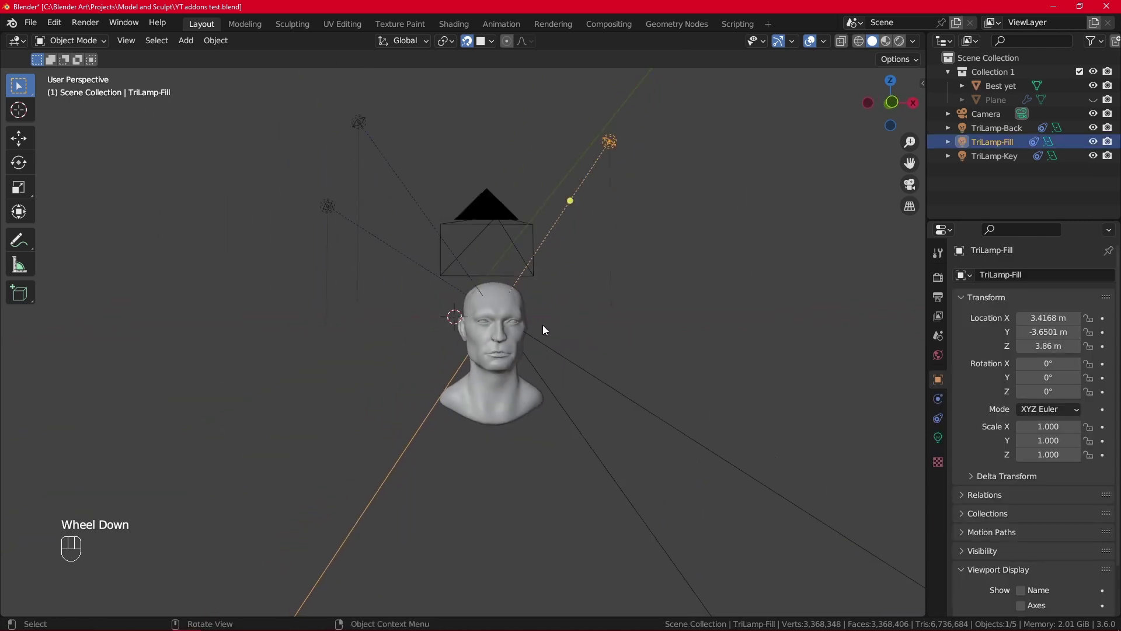
click(887, 43)
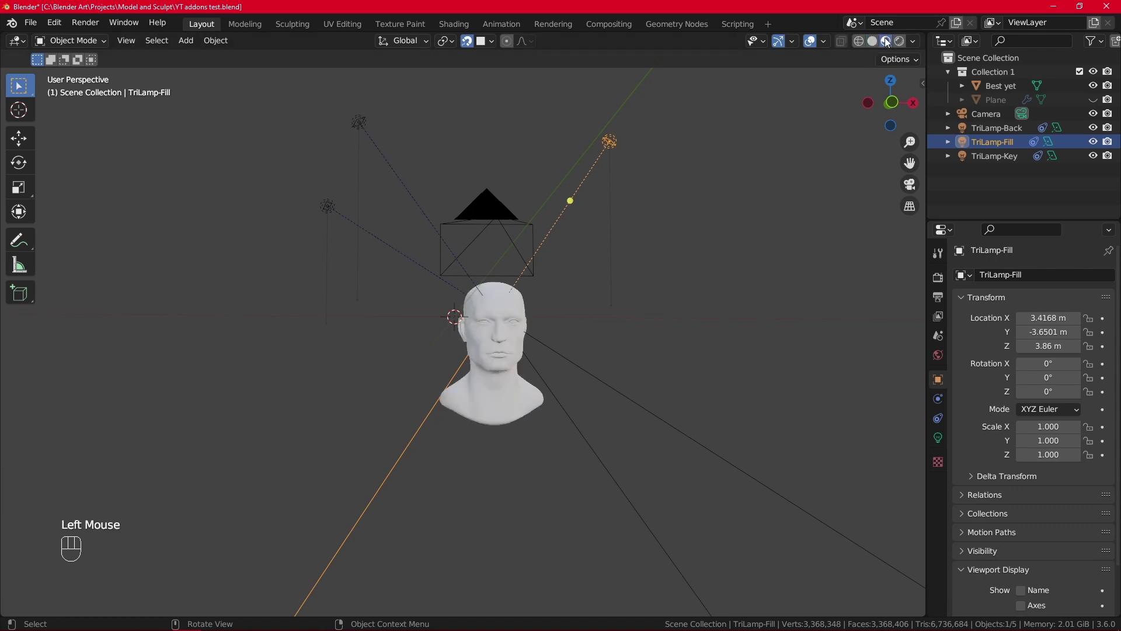
click(914, 41)
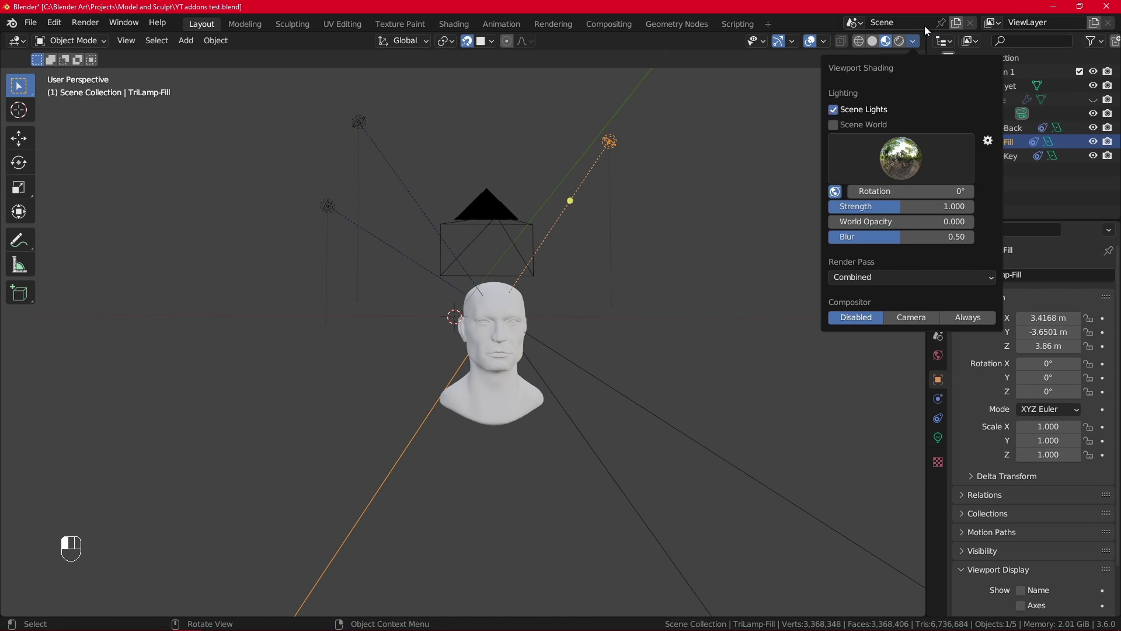
- Show the fill lamp's Area light settings: 1.5 W, 0.25 m
scroll(761, 288, up, 2)
middle_drag(761, 289, 642, 297)
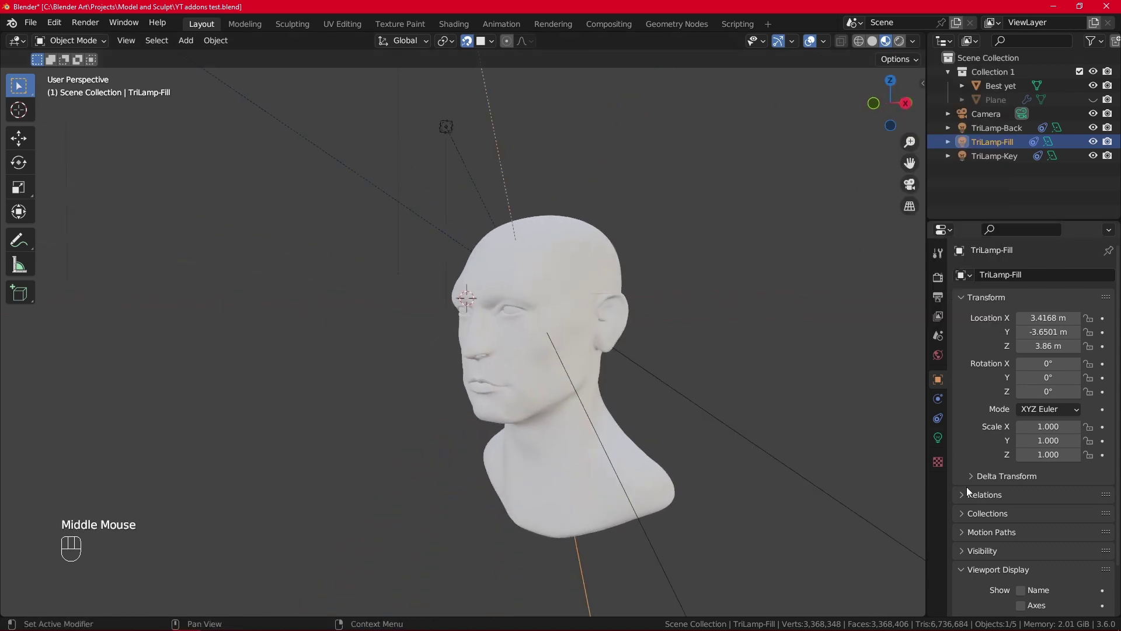
click(937, 438)
- Set the TriLamp key lamp to 500 W power with a green colour
scroll(403, 189, down, 2)
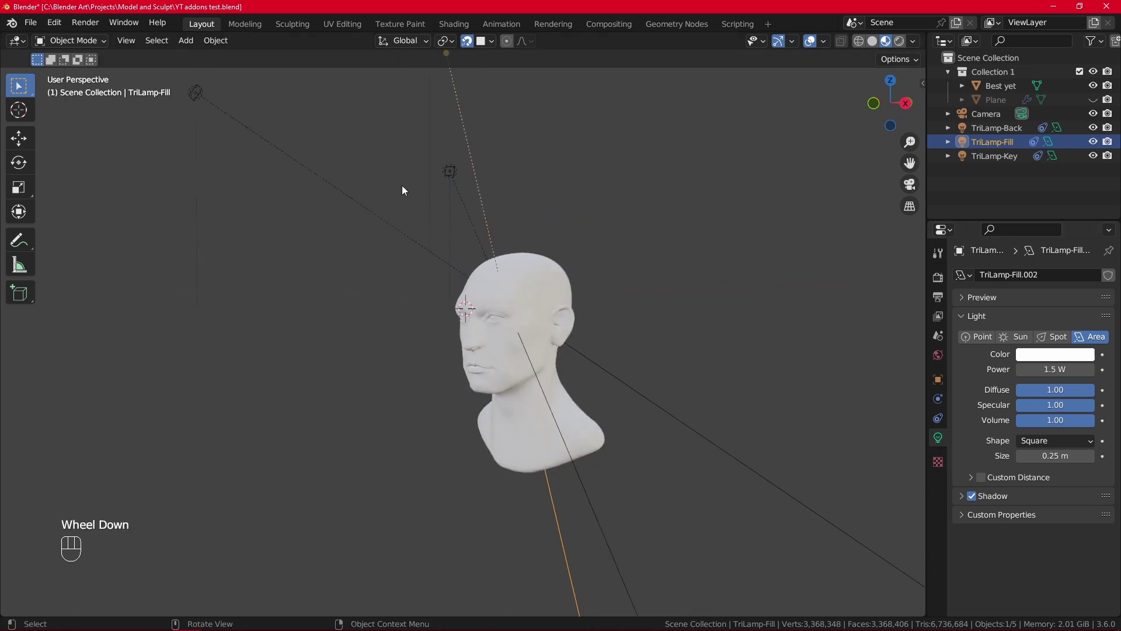
click(449, 175)
click(367, 221)
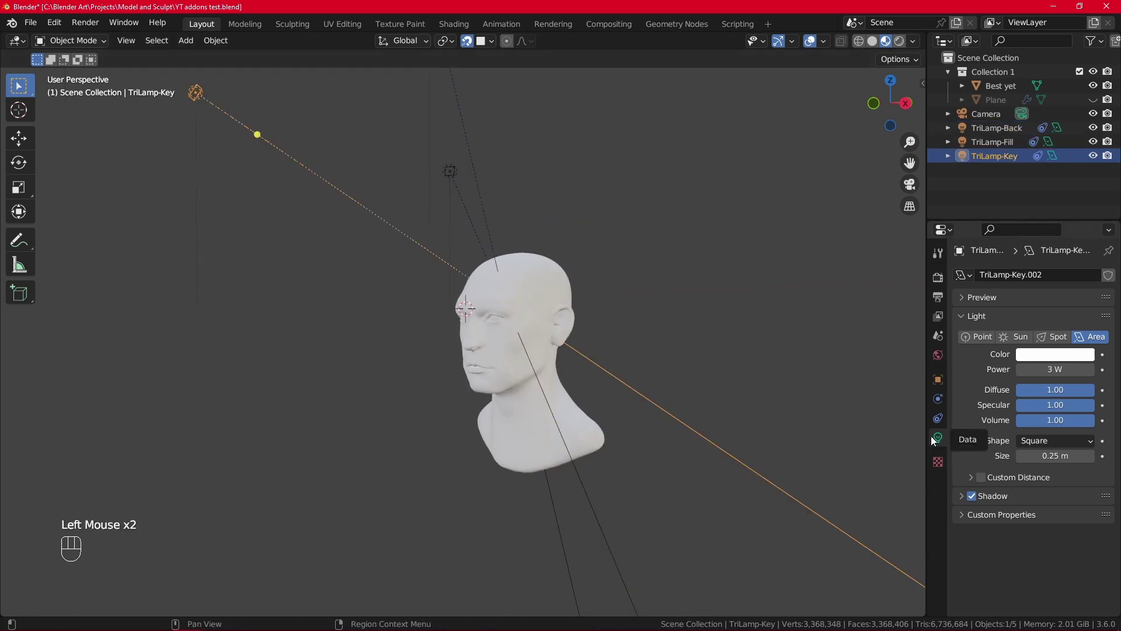
click(1045, 371)
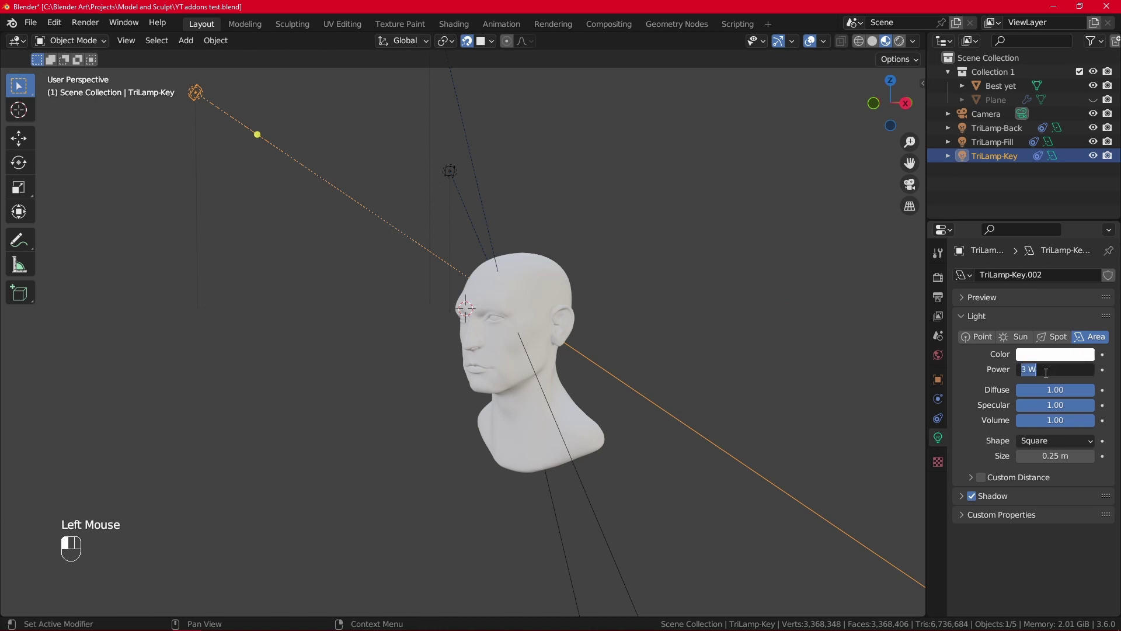
key(Return)
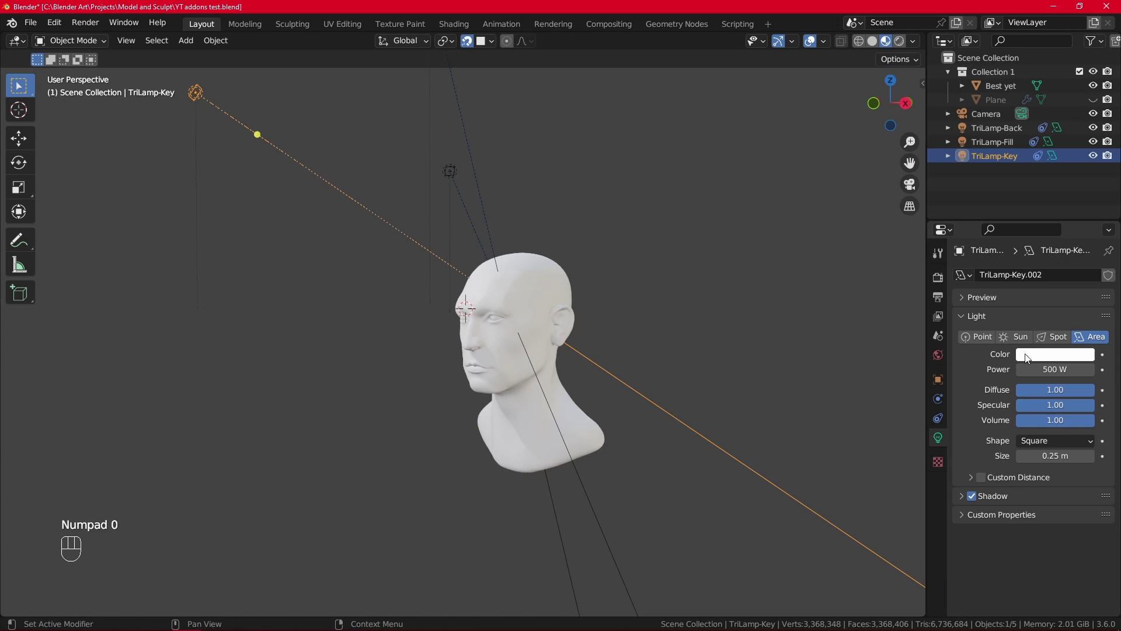
click(1028, 358)
drag(1004, 218, 989, 195)
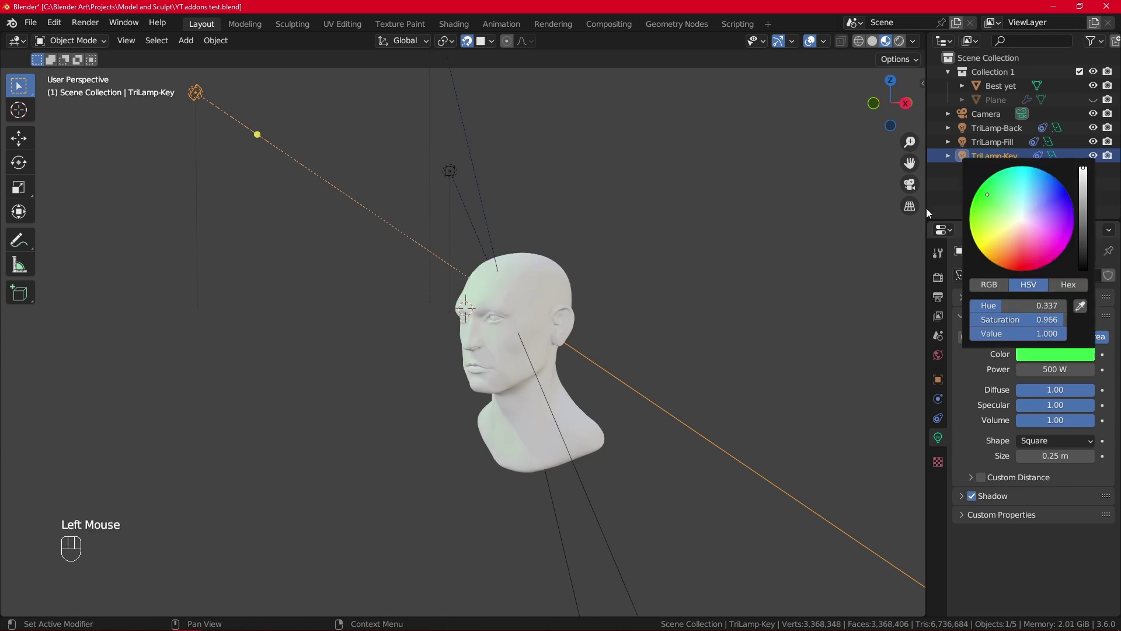
- Set the fill lamp to 400 W power with a blue colour
click(489, 192)
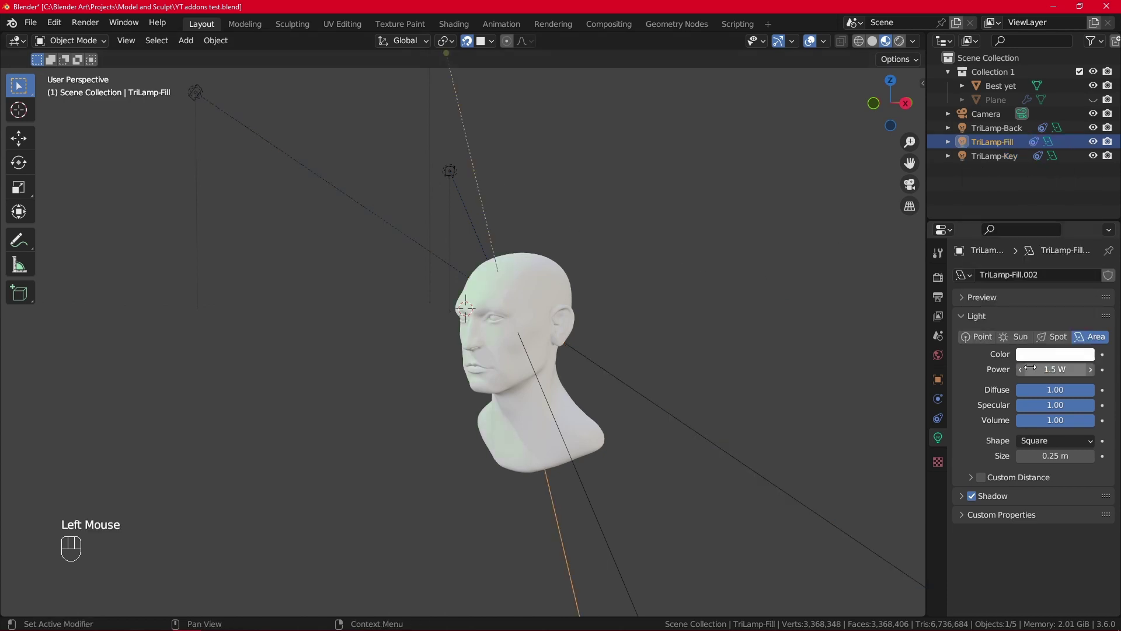
double_click(1051, 369)
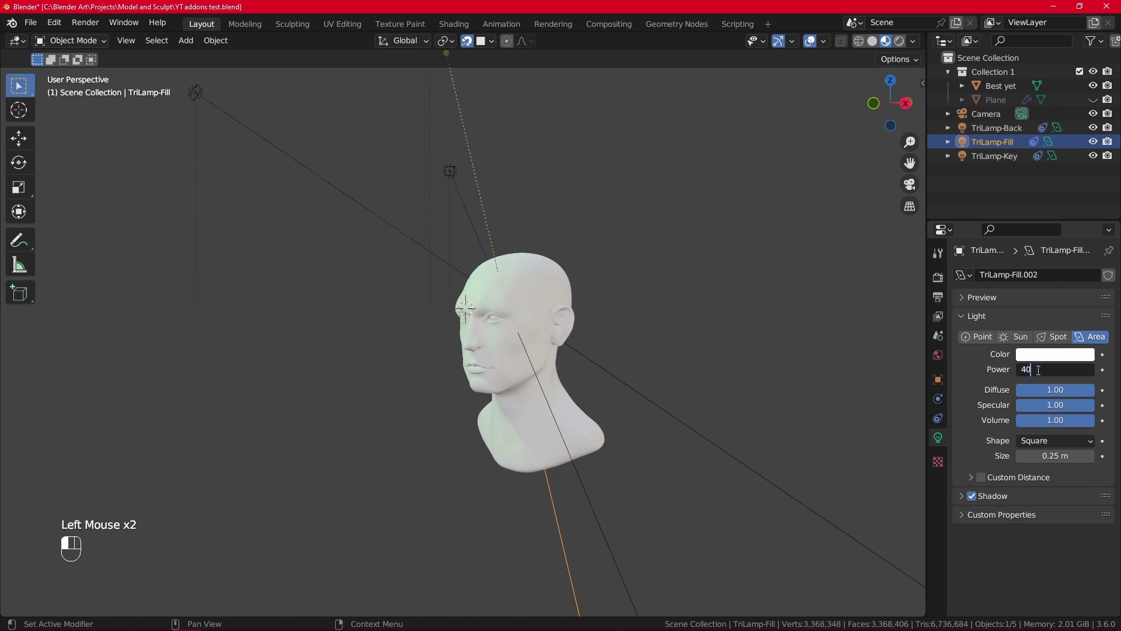
key(Return)
click(1033, 354)
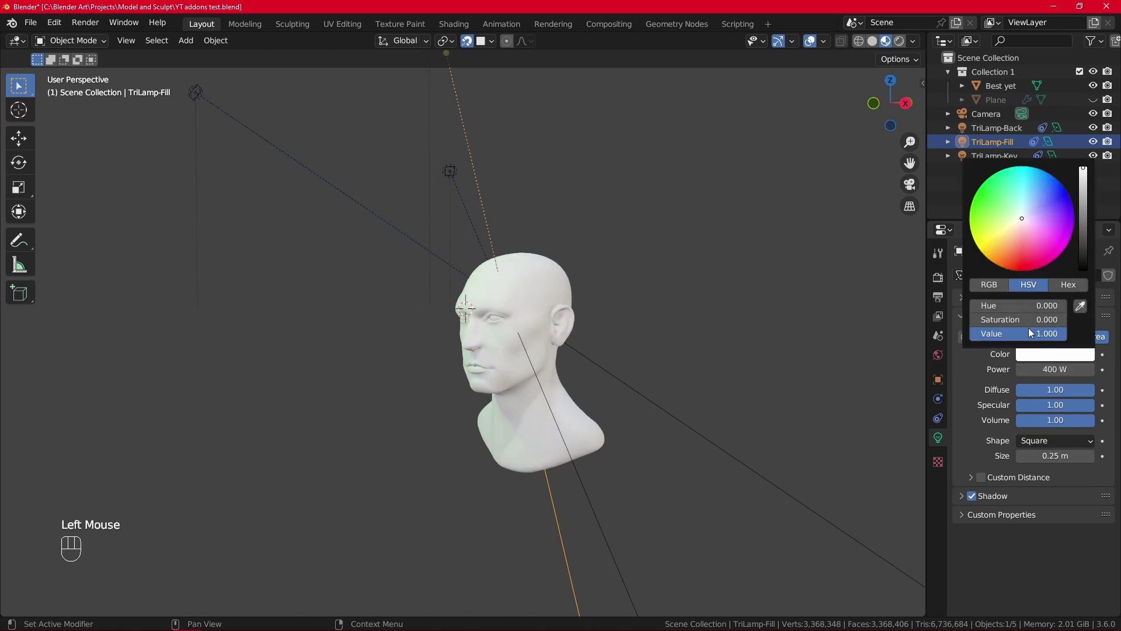
middle_drag(759, 327, 353, 171)
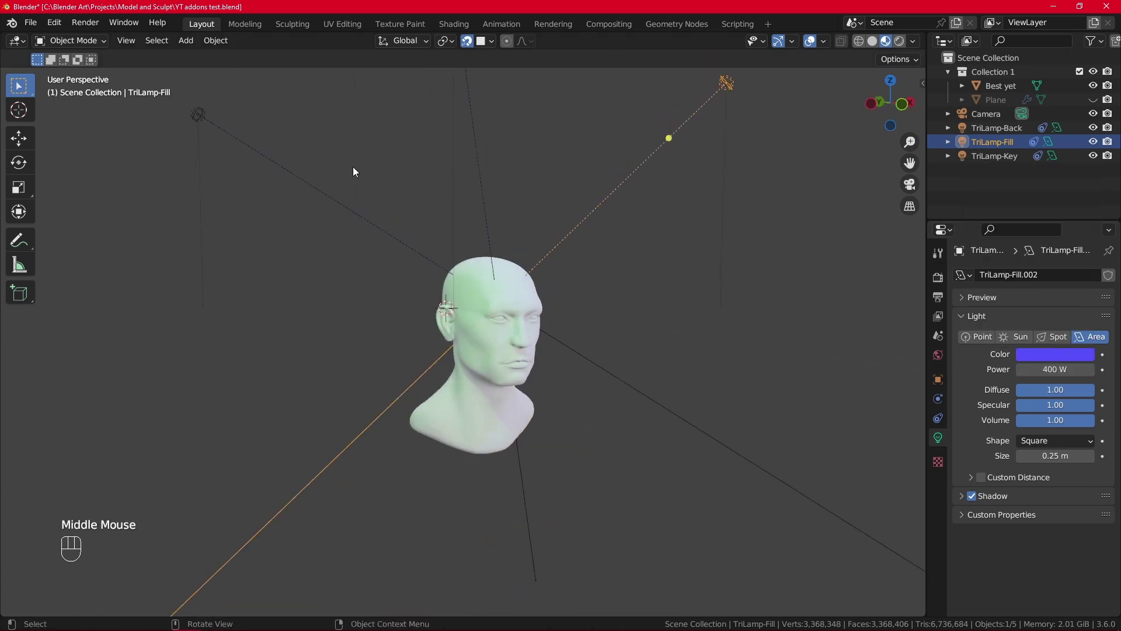
- Make the back lamp red at 400 W power
click(333, 204)
click(1051, 353)
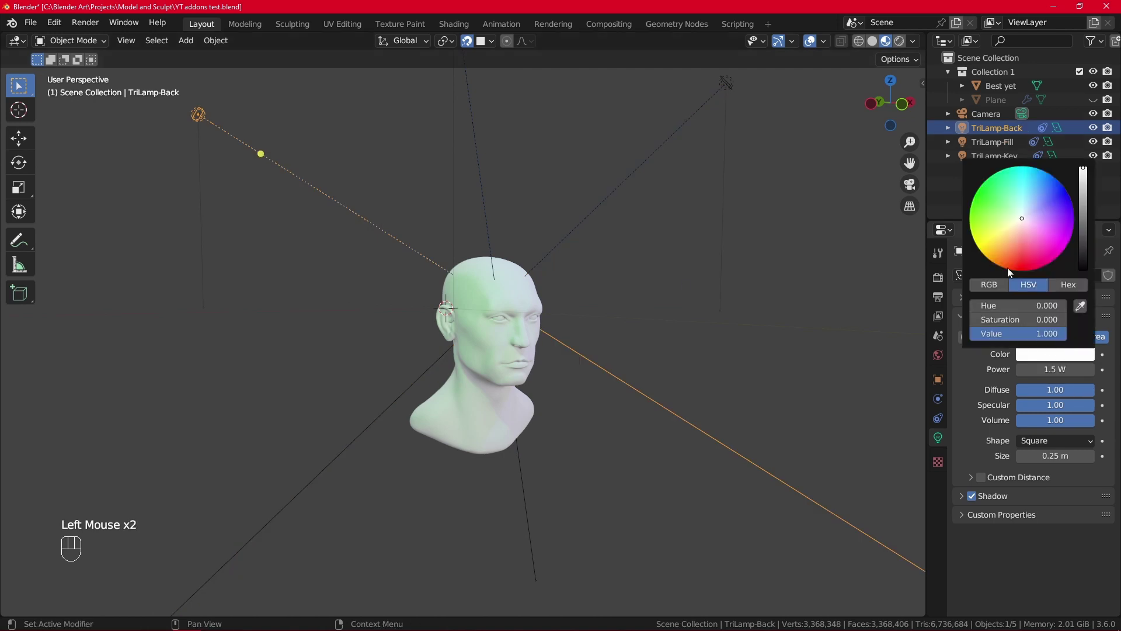
click(1026, 267)
click(1066, 367)
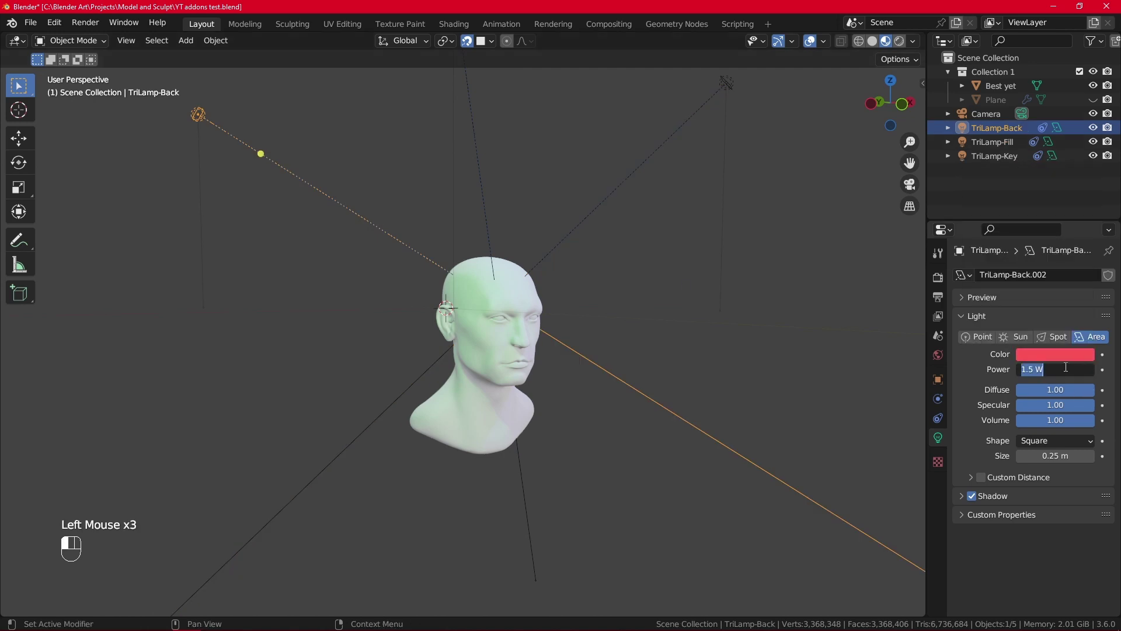
scroll(671, 399, down, 2)
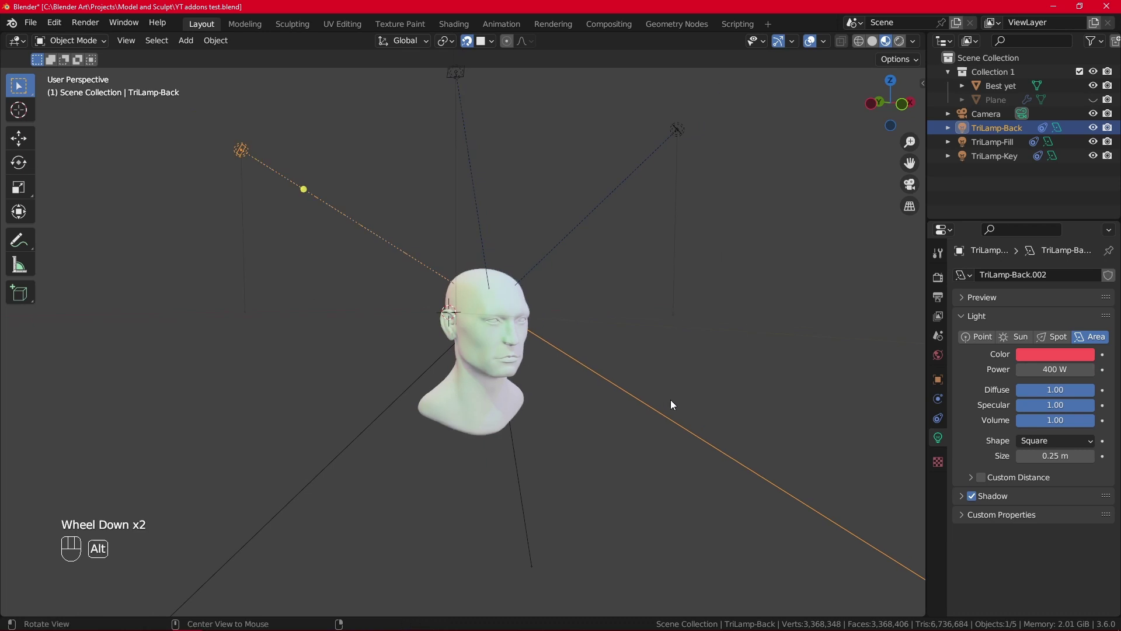
alt+middle_drag(670, 400, 531, 344)
- Move the Best yet head by 1.0893 m on X, -0.568 m on Y, -1.049 m on Z
click(489, 338)
key(g)
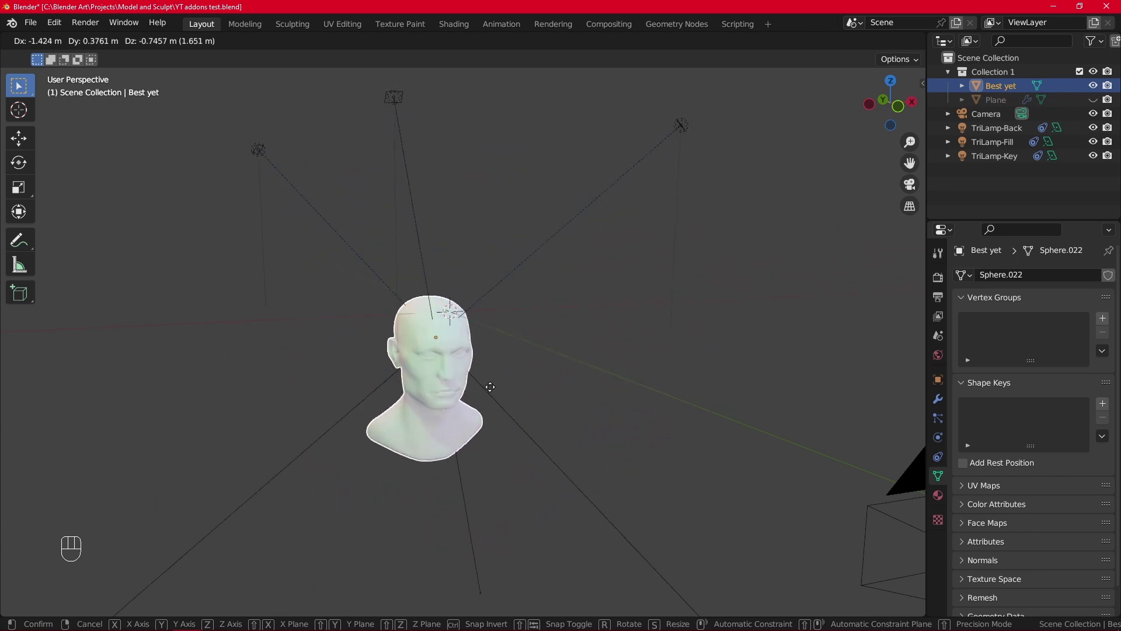
click(570, 383)
middle_drag(766, 334, 661, 345)
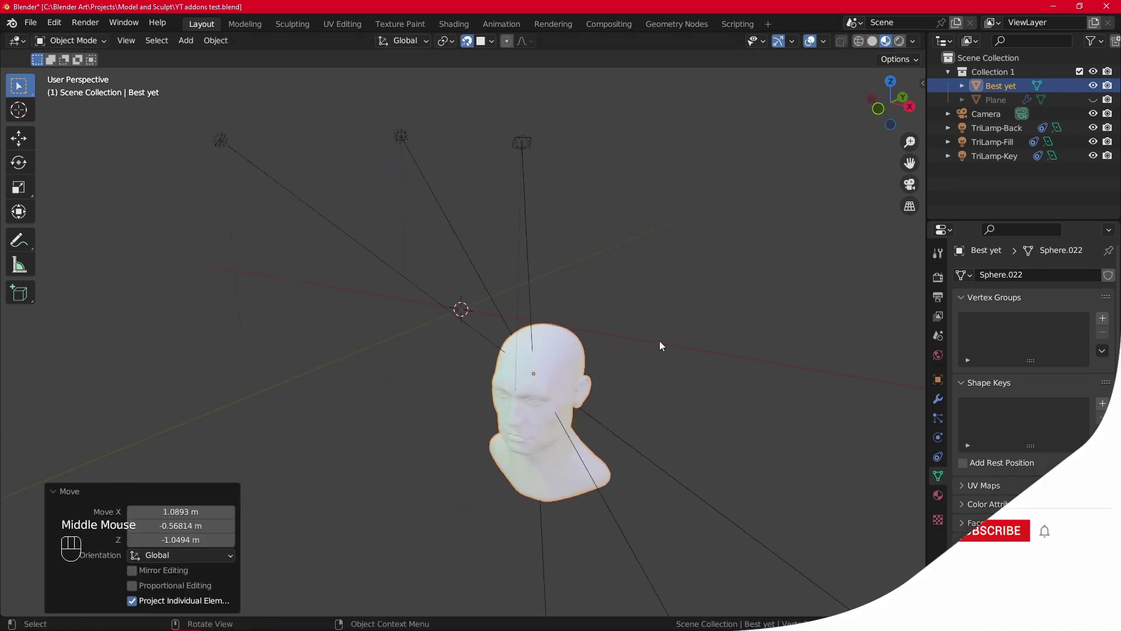
scroll(661, 345, down, 1)
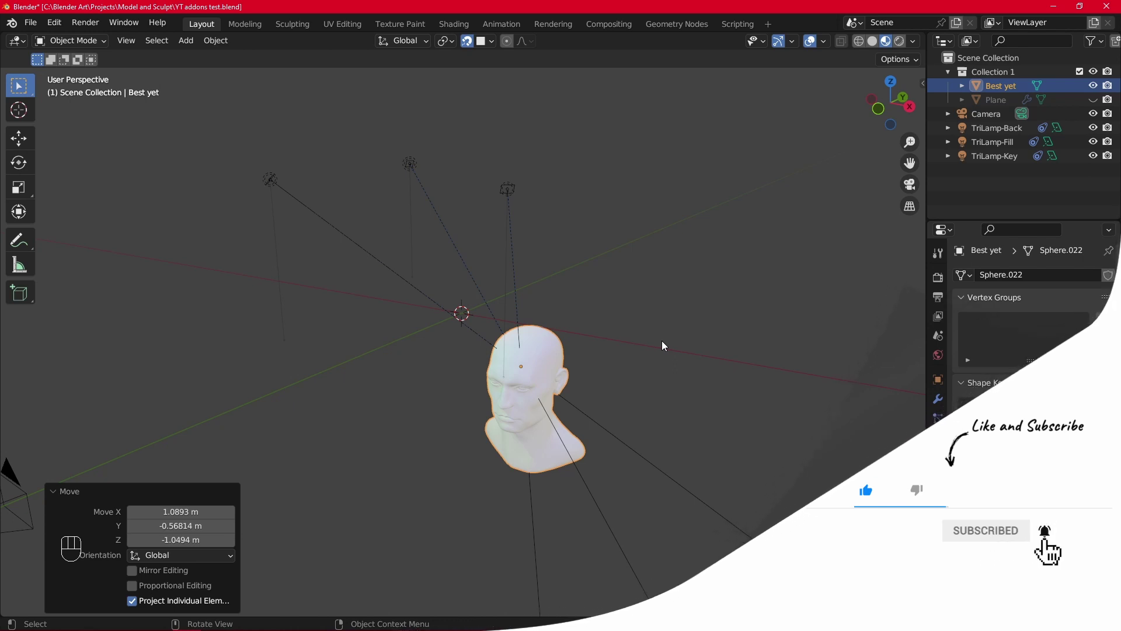
click(938, 253)
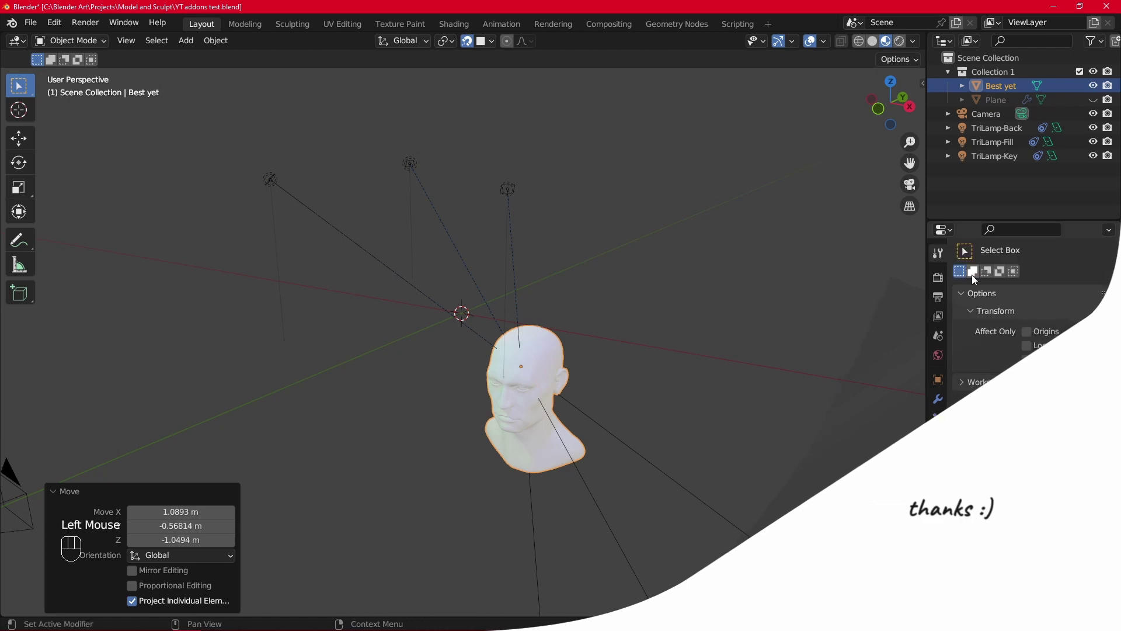